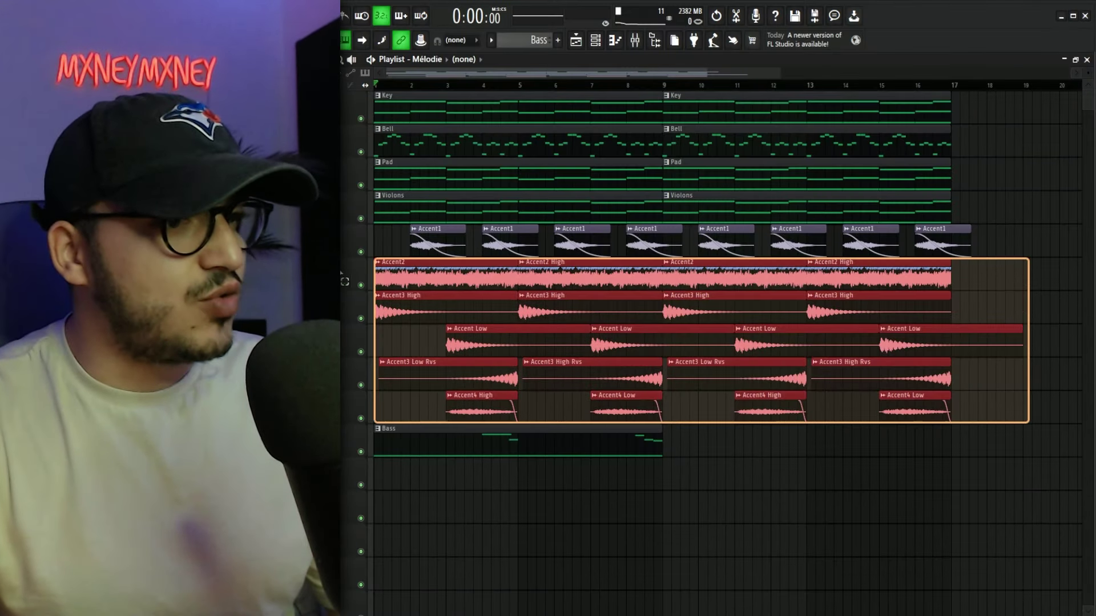
- Audition the melody with the accent tracks muted, and the Accent2 track on its own
left_click_drag(345, 281, 387, 245)
left_click(386, 244, "ctrl")
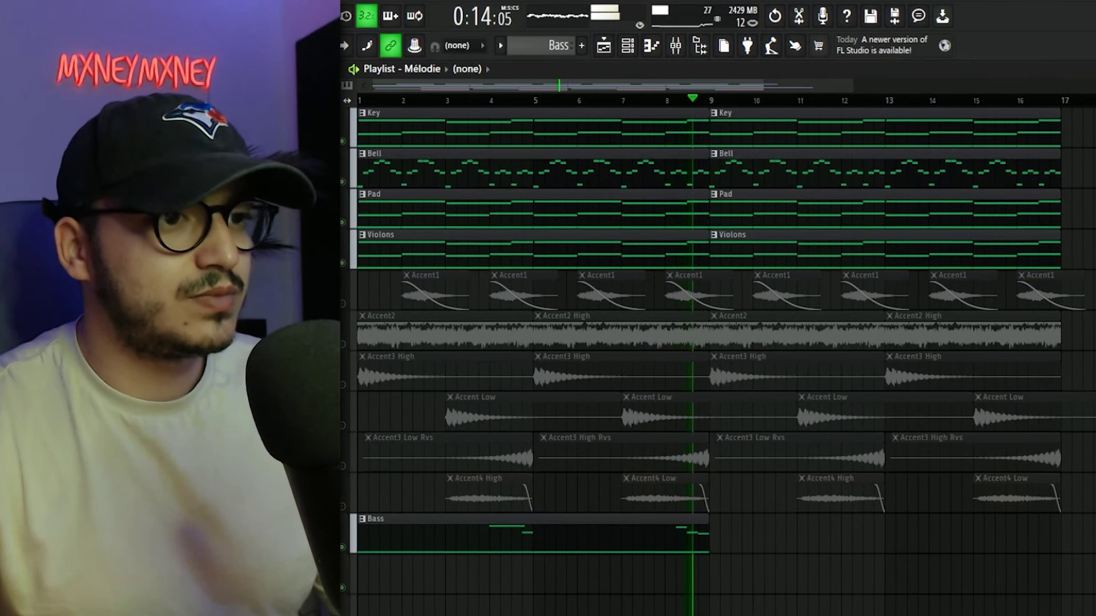
key("space")
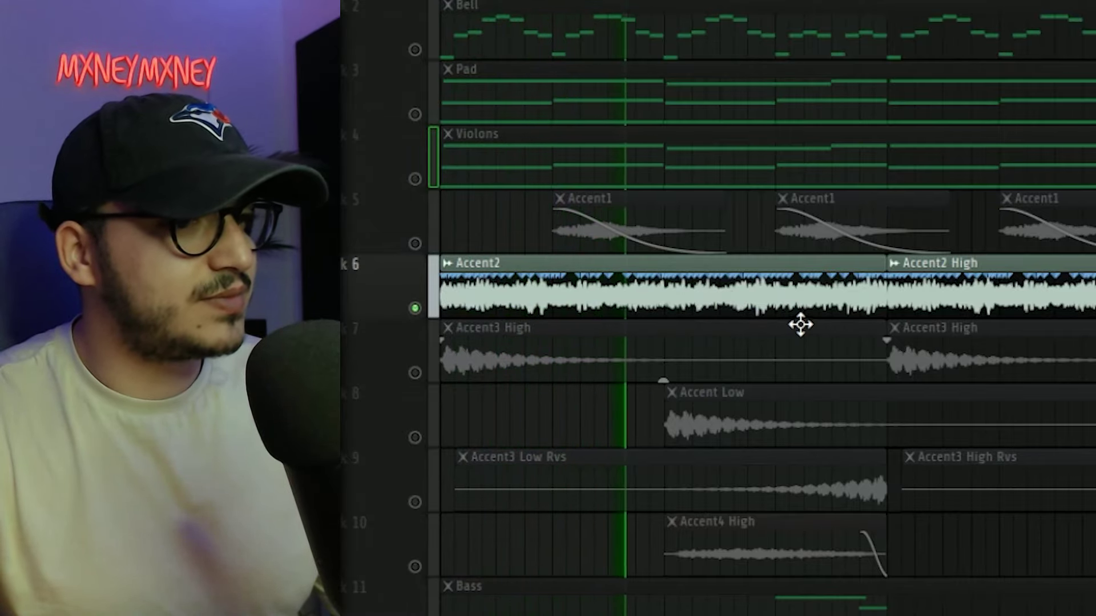
key("space")
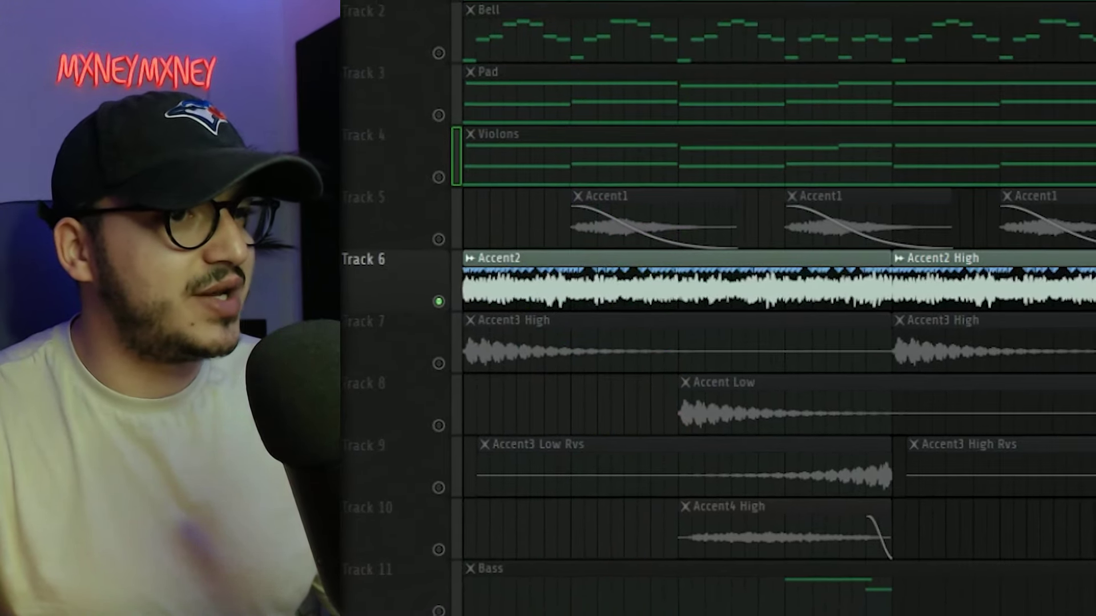
- Inspect the ShaperBox 3 volume curve on the Accent2 mixer insert, closing the plugin when done
key("F9")
left_click(849, 134)
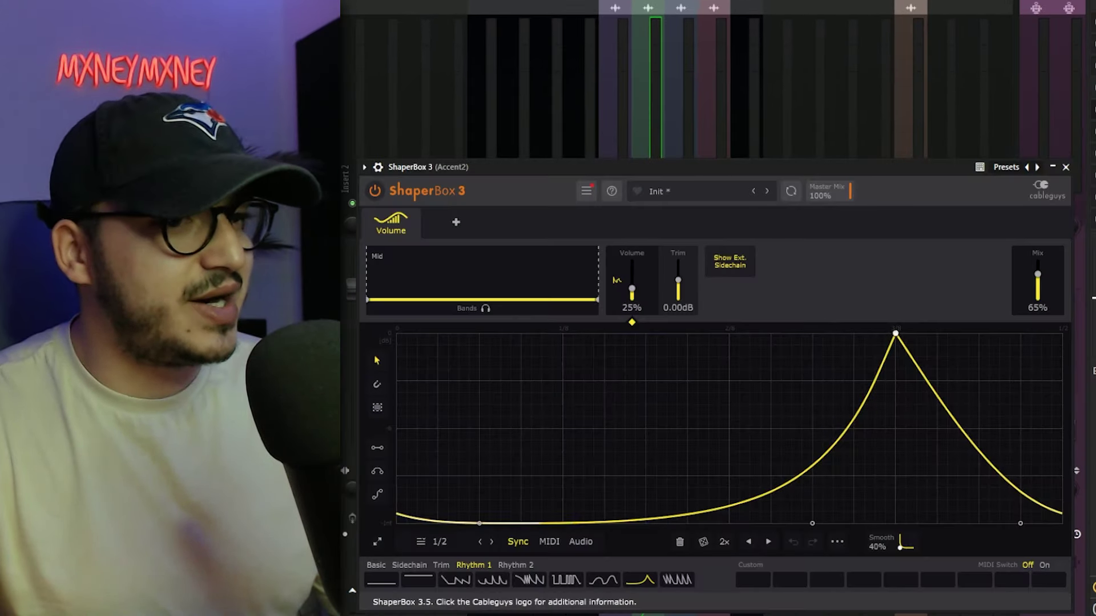
key("Escape")
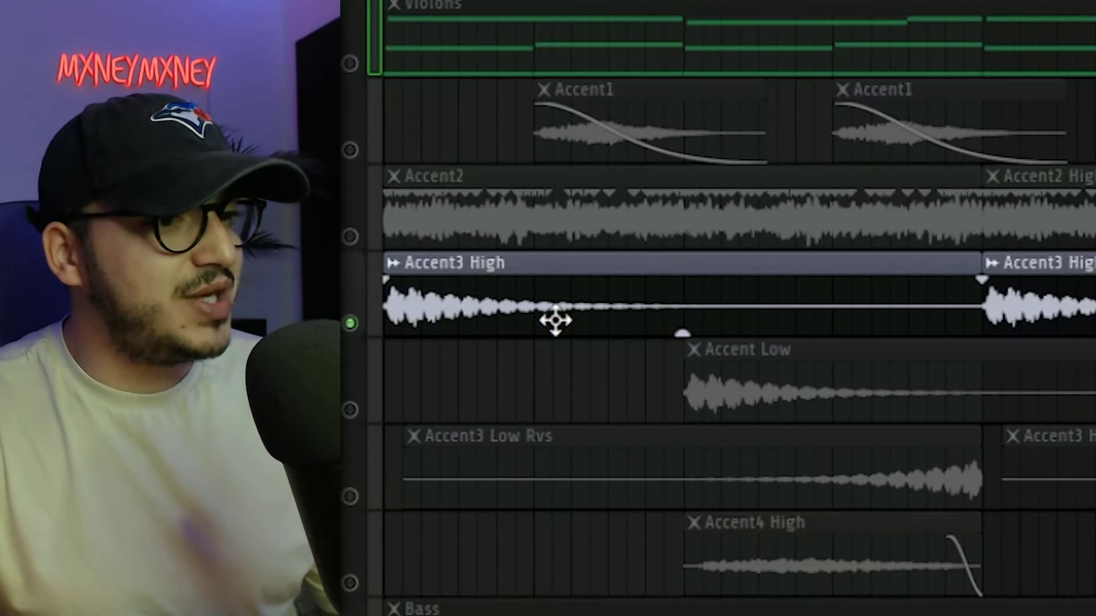
- Audition the soloed Accent3 High track and the reversed Accent3 track
key("space")
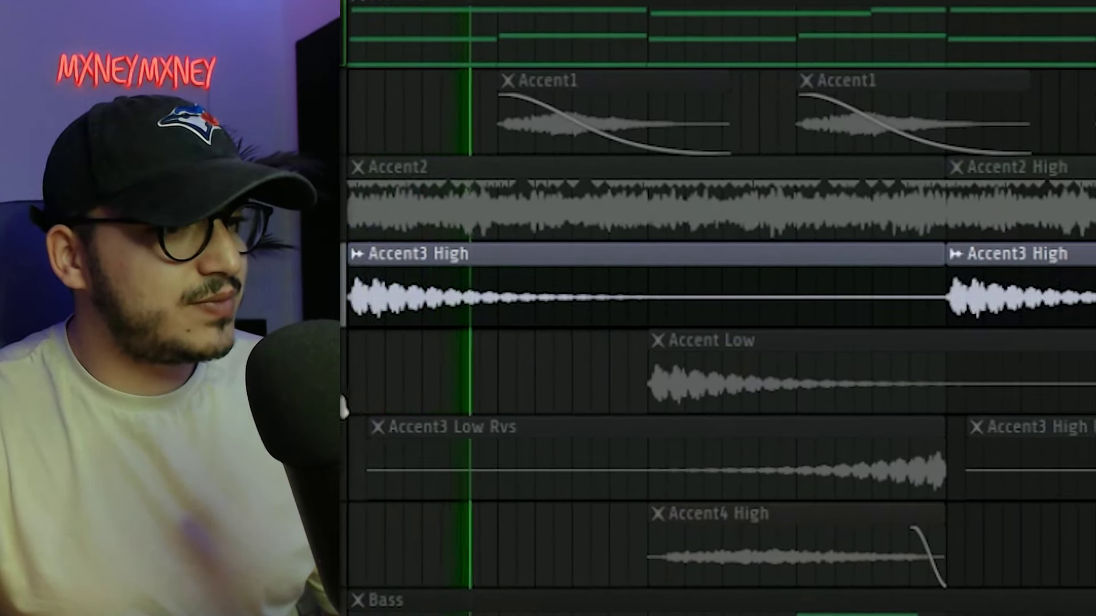
left_click(341, 402)
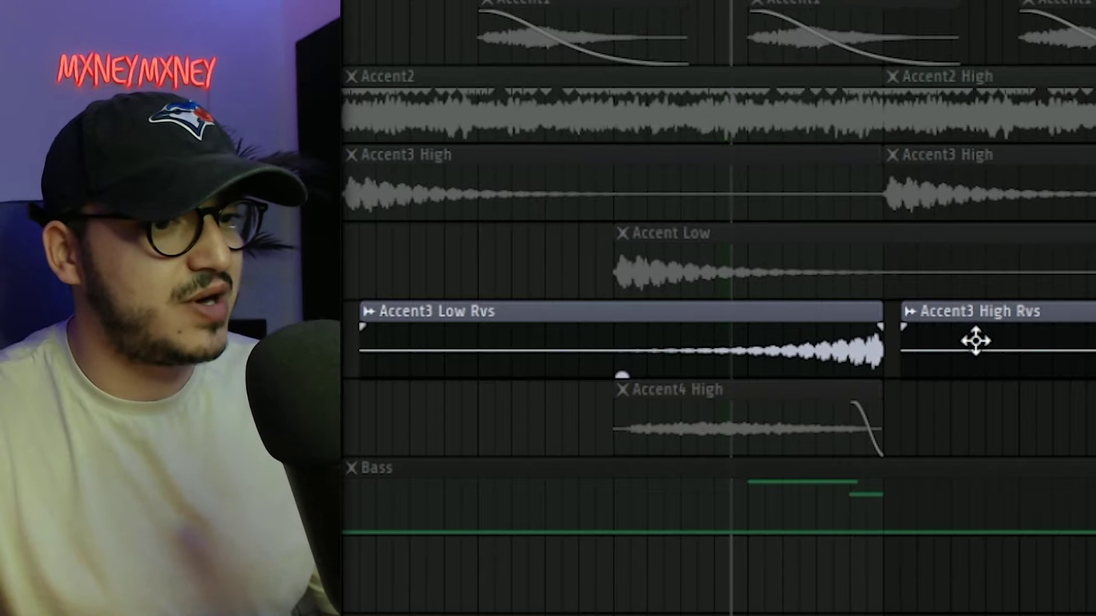
key("space")
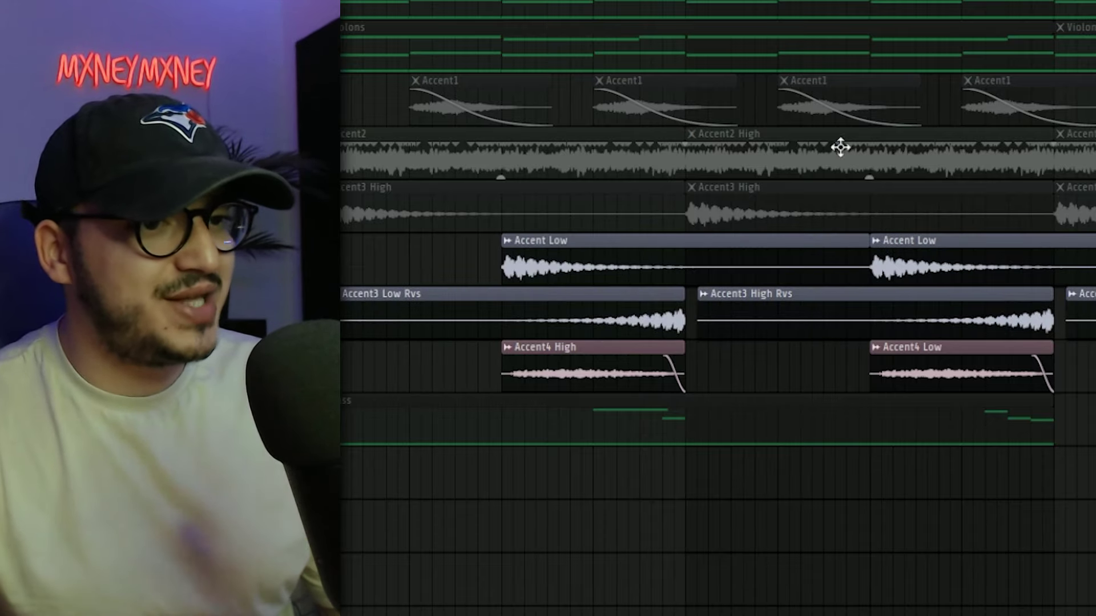
- Highlight the Accent Low, Accent3 Rvs and Accent4 clips to compare how high and low versions are layered
left_click(572, 245)
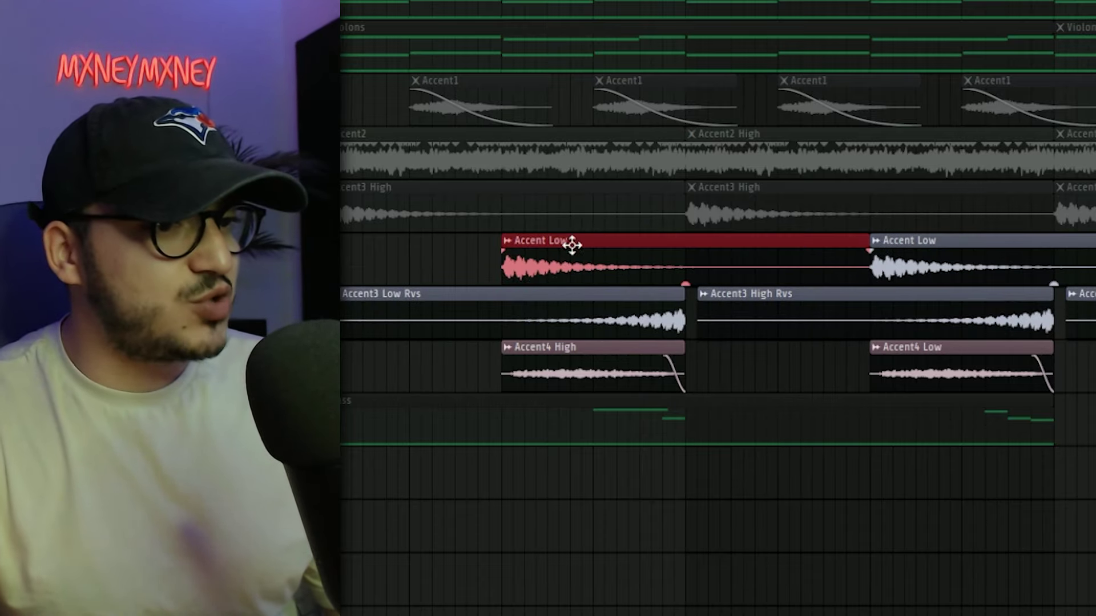
left_click(451, 309)
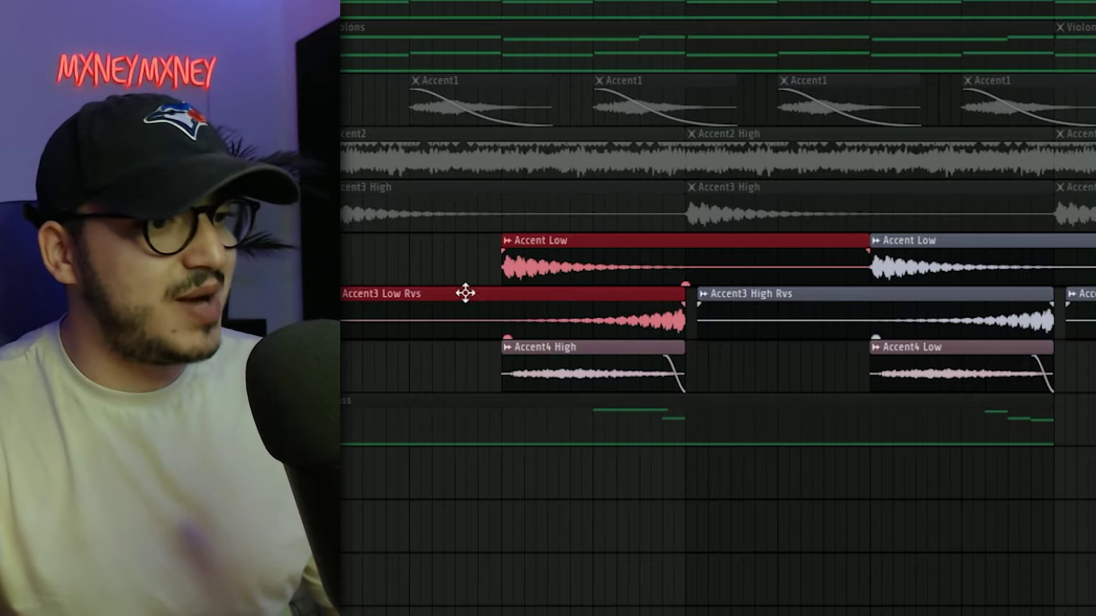
left_click(553, 378)
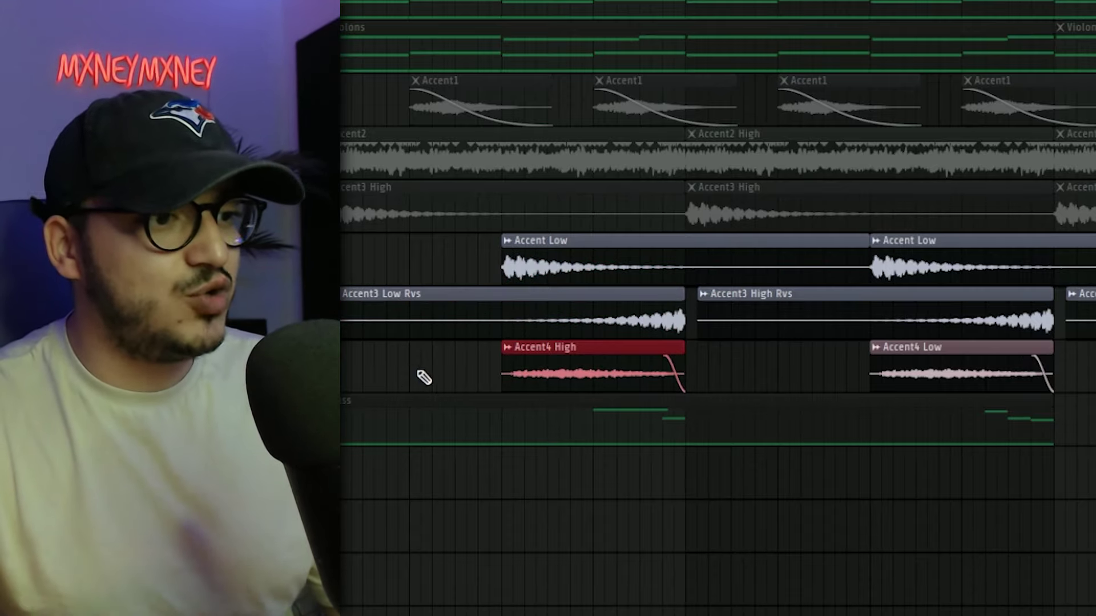
left_click(438, 374)
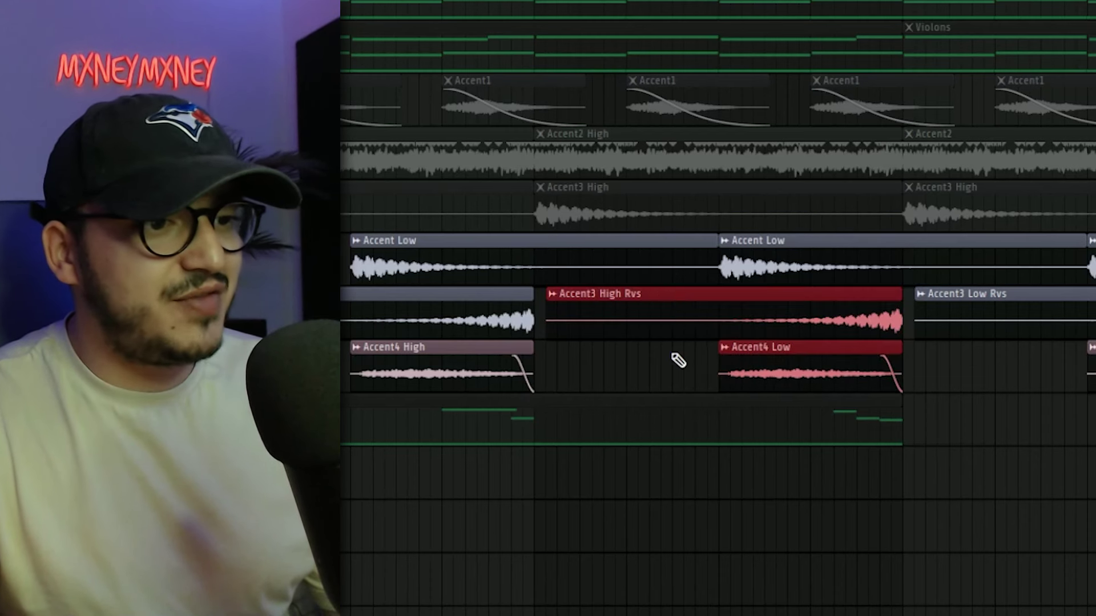
left_click(665, 366)
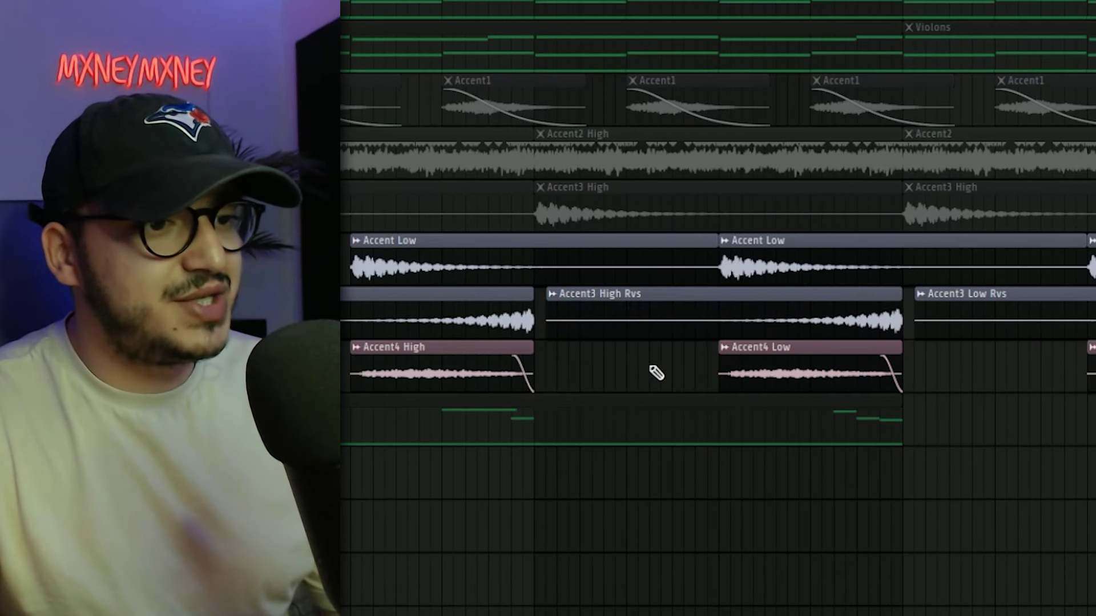
left_click(690, 313)
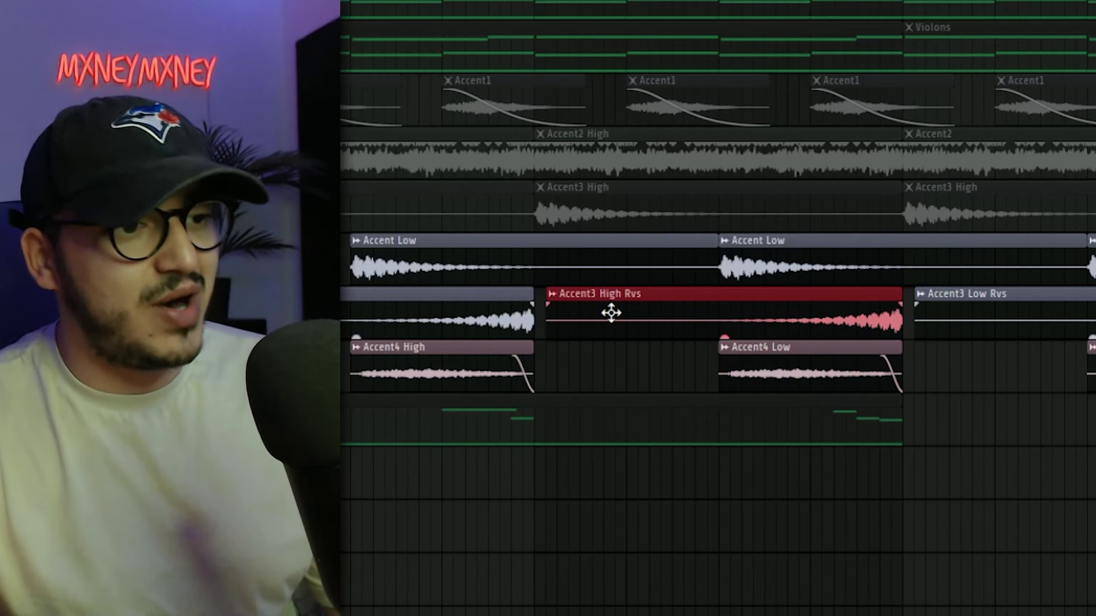
left_click(720, 377)
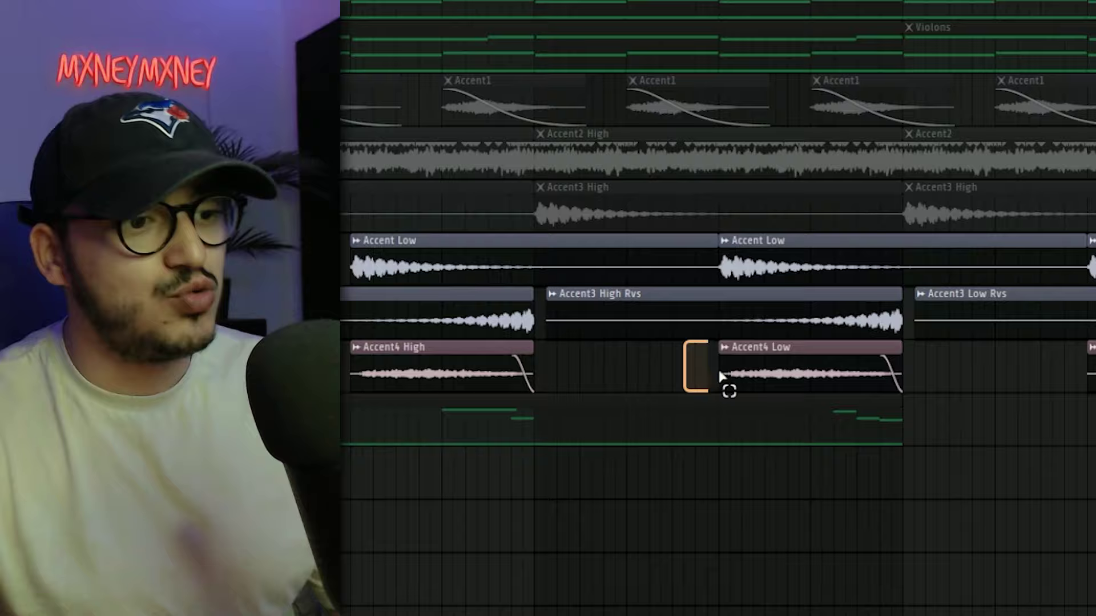
left_click(795, 368)
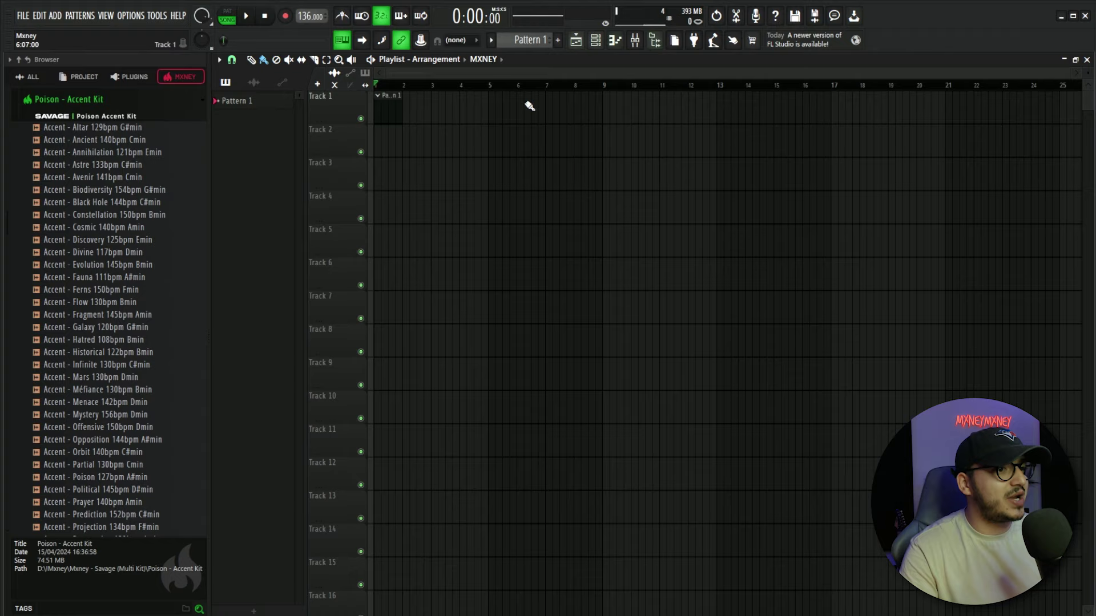
- Add an Omnisphere instrument channel to Pattern 1
left_click(614, 41)
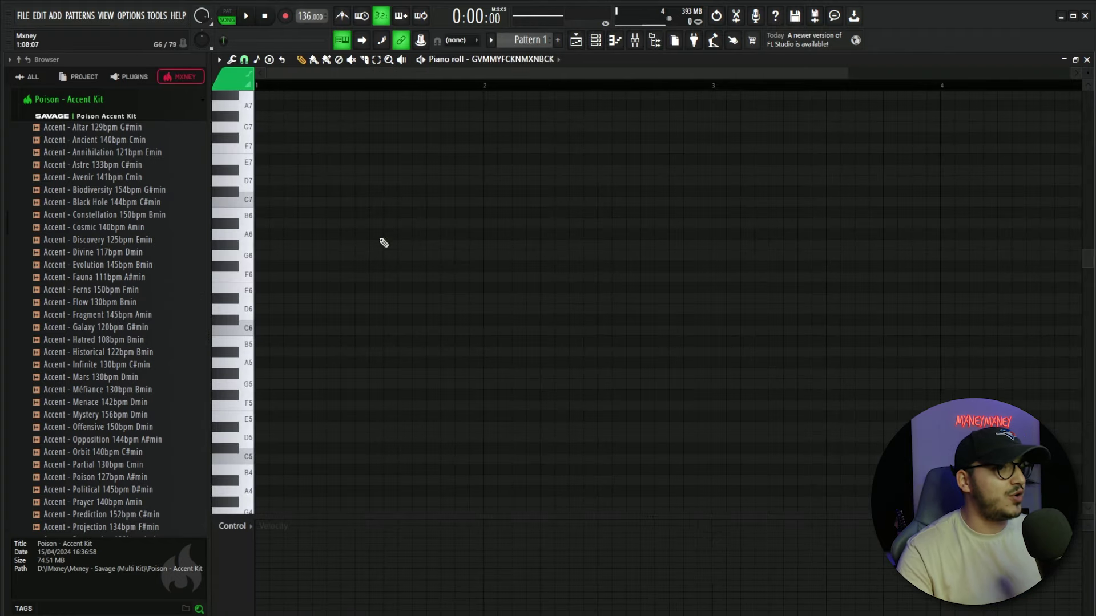
left_click(577, 40)
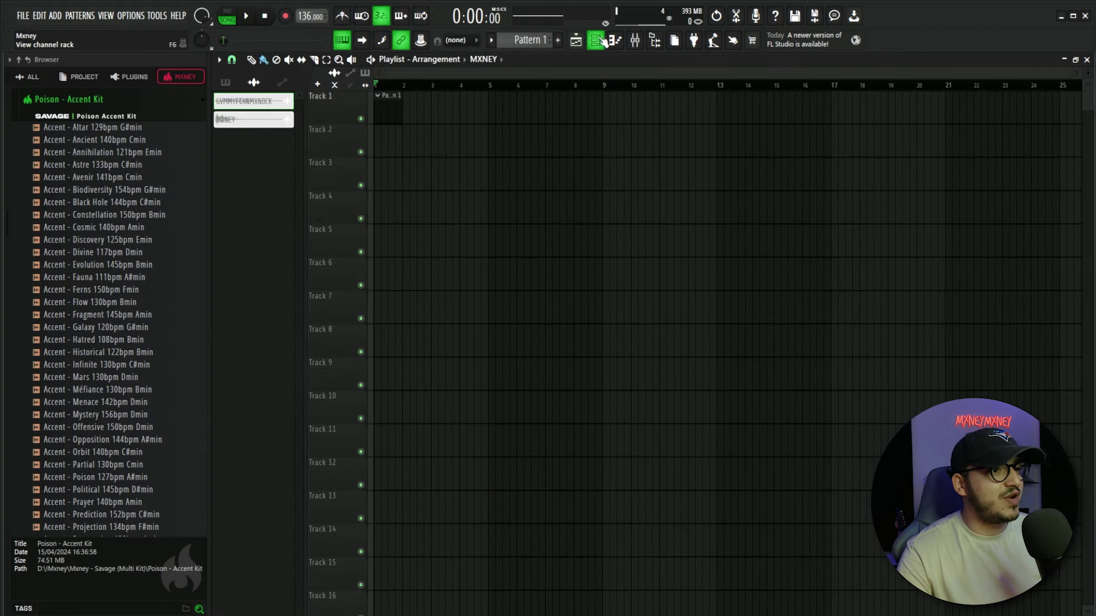
left_click(595, 40)
left_click(667, 140)
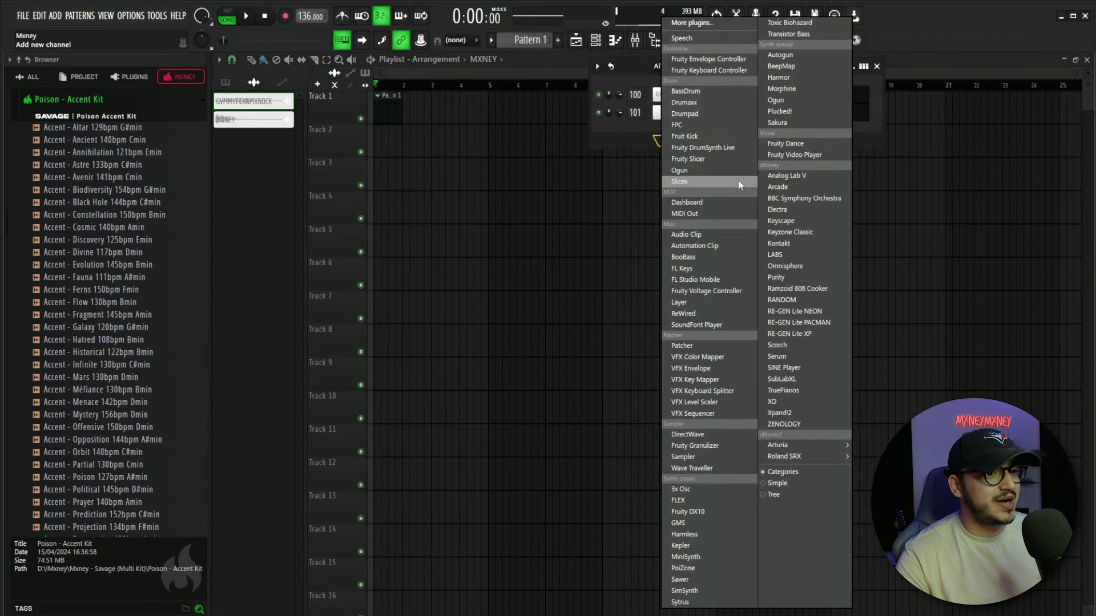
left_click(809, 266)
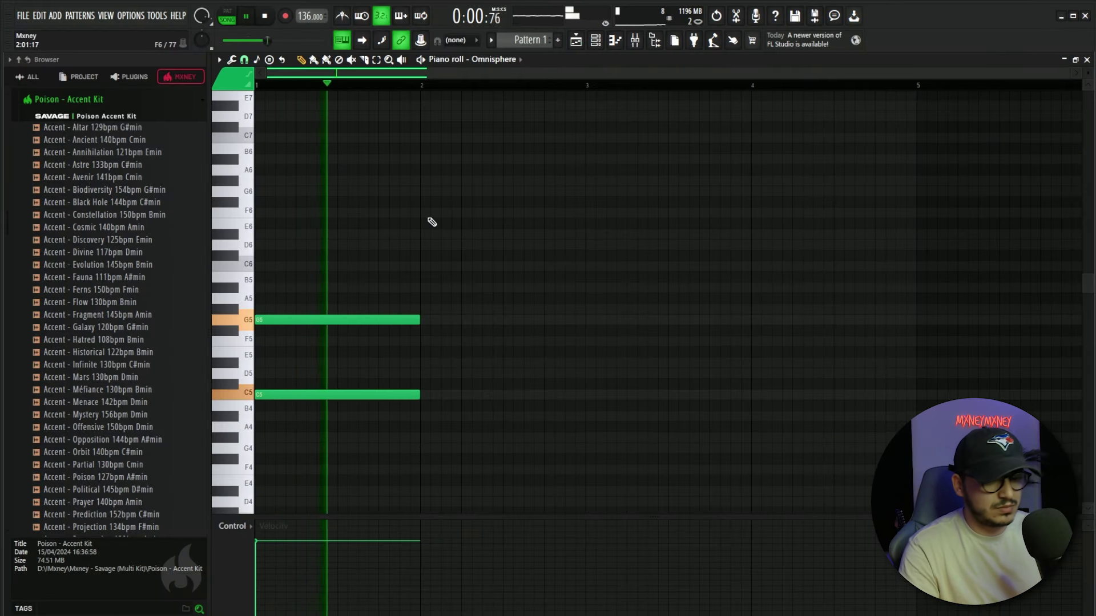
- Repeat the one-bar C5–G5 chord across four bars and raise the G5 notes in bars 3 and 4 to G#5
key("ctrl+b")
key("ctrl+b")
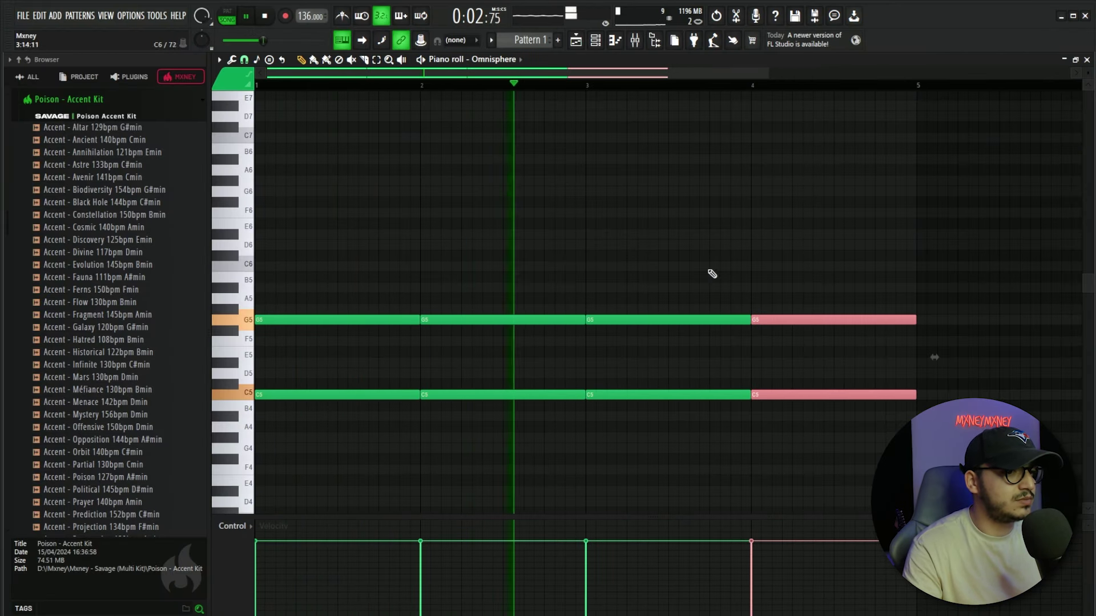
left_click_drag(667, 283, 773, 332)
key("shift+Up")
left_click(663, 214, "ctrl")
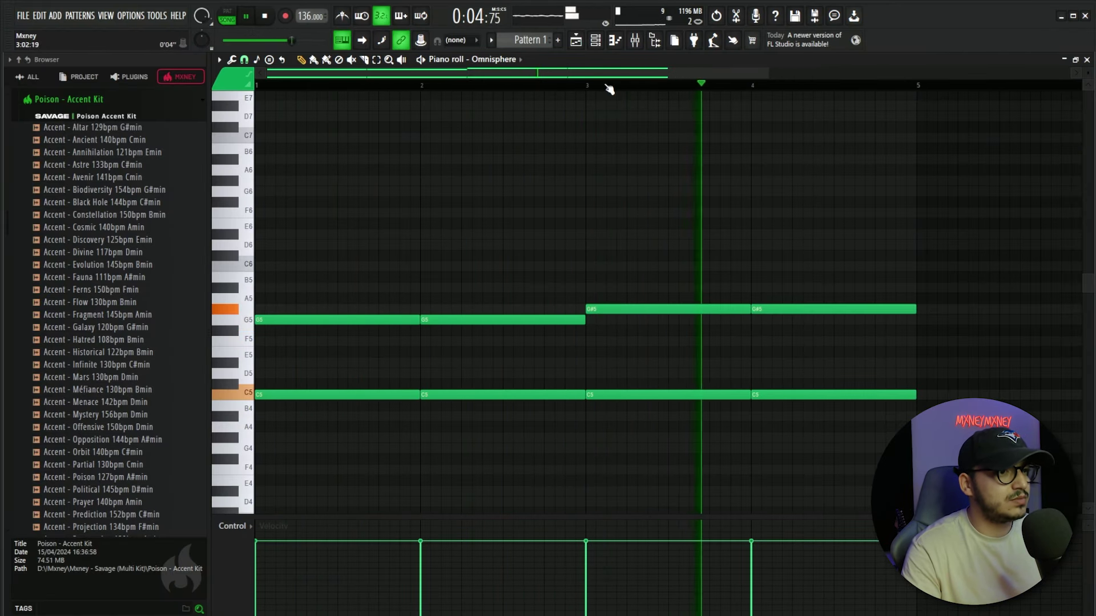
- Draw one-beat melody notes above the chords: D#6 and D6 in bars 1, 3 and 4, and C6 in bar 2
scroll(605, 87, "down", 1)
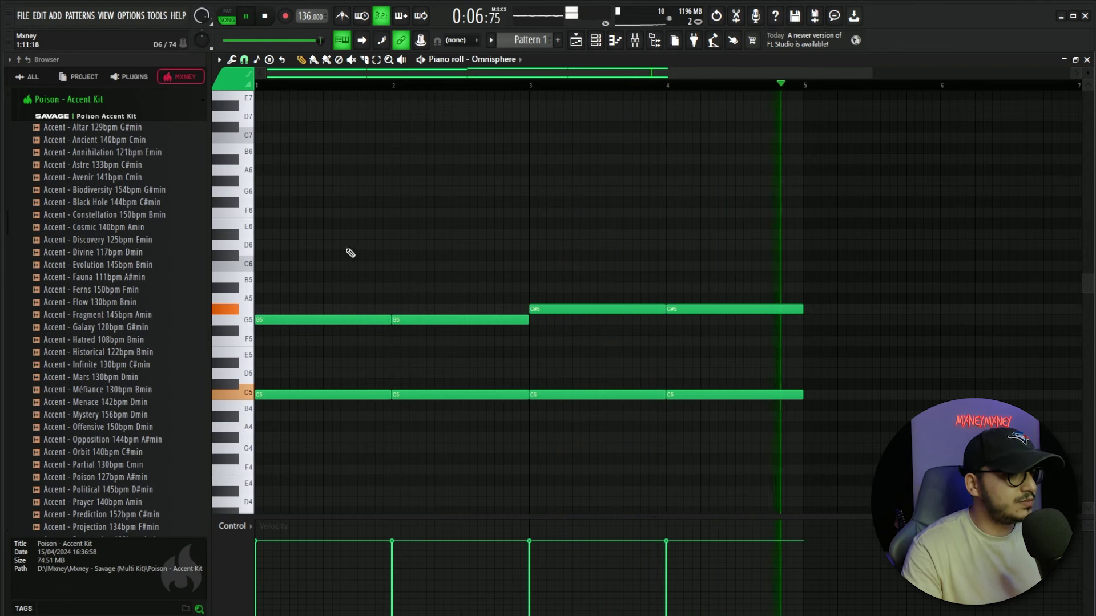
left_click(294, 234)
left_click(323, 246)
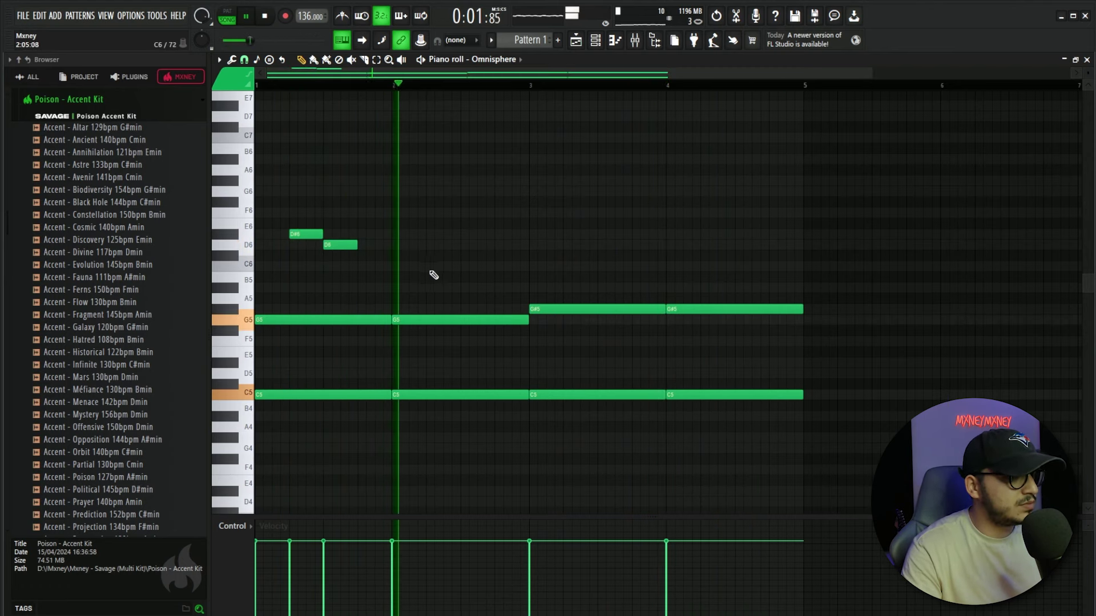
left_click(429, 266)
left_click(568, 234)
left_click(600, 245)
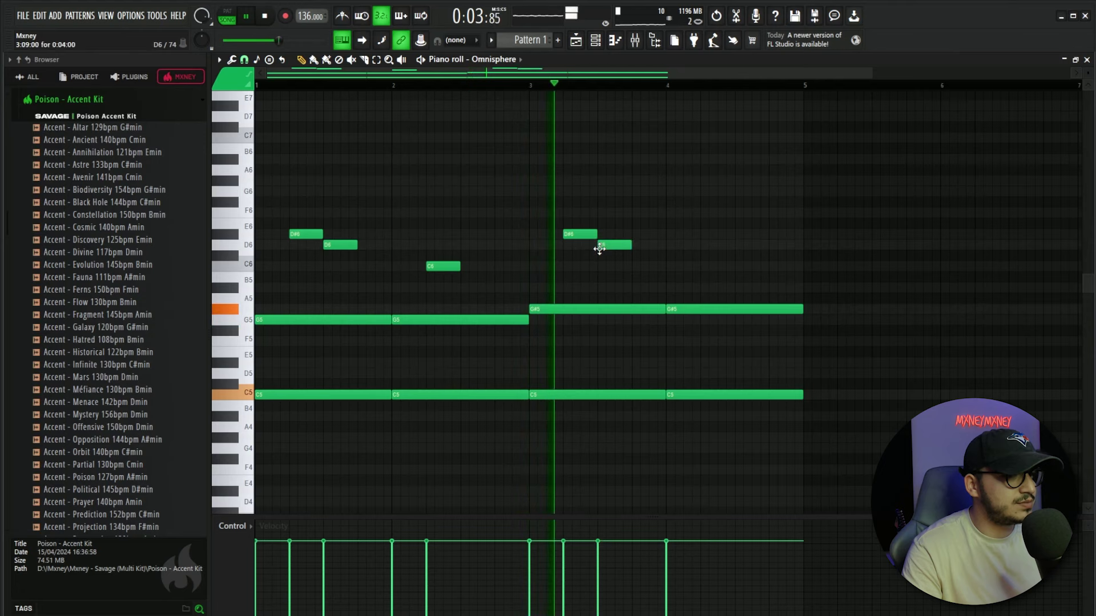
left_click(703, 234)
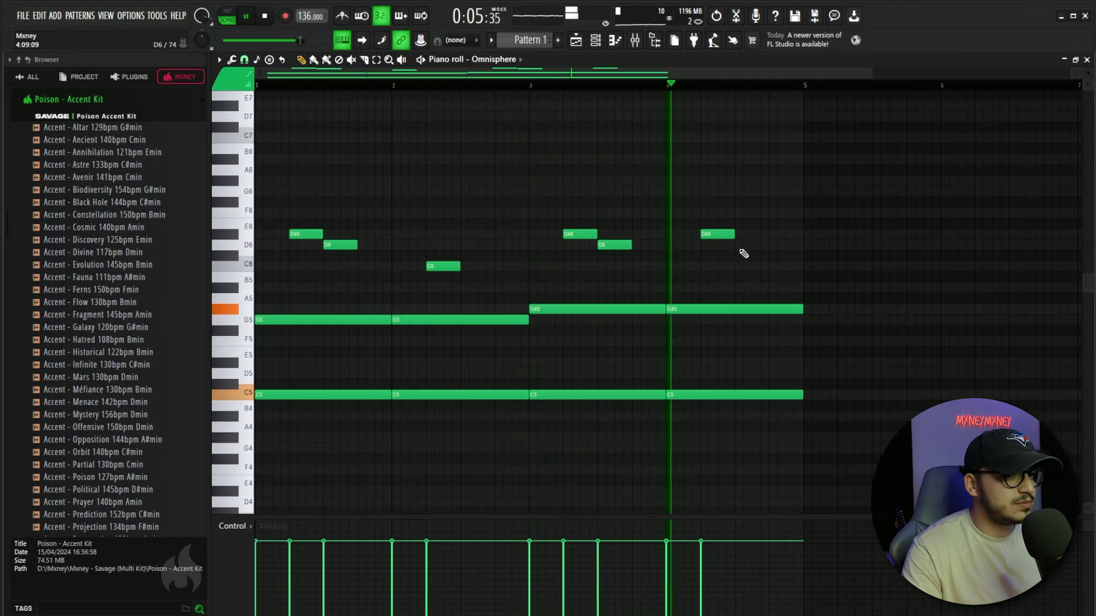
left_click(771, 245)
- Duplicate the four-bar phrase into bars 5–8 and raise bar 8's melody notes to G6 and D#6
key("ctrl+b")
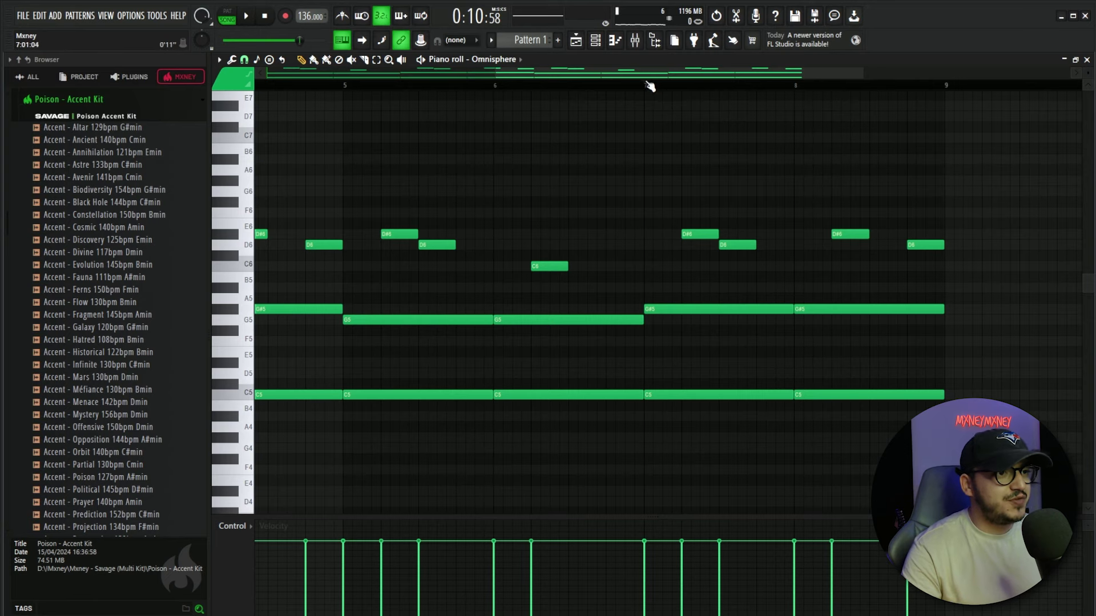
left_click(649, 85)
key("space")
left_click_drag(849, 234, 850, 192)
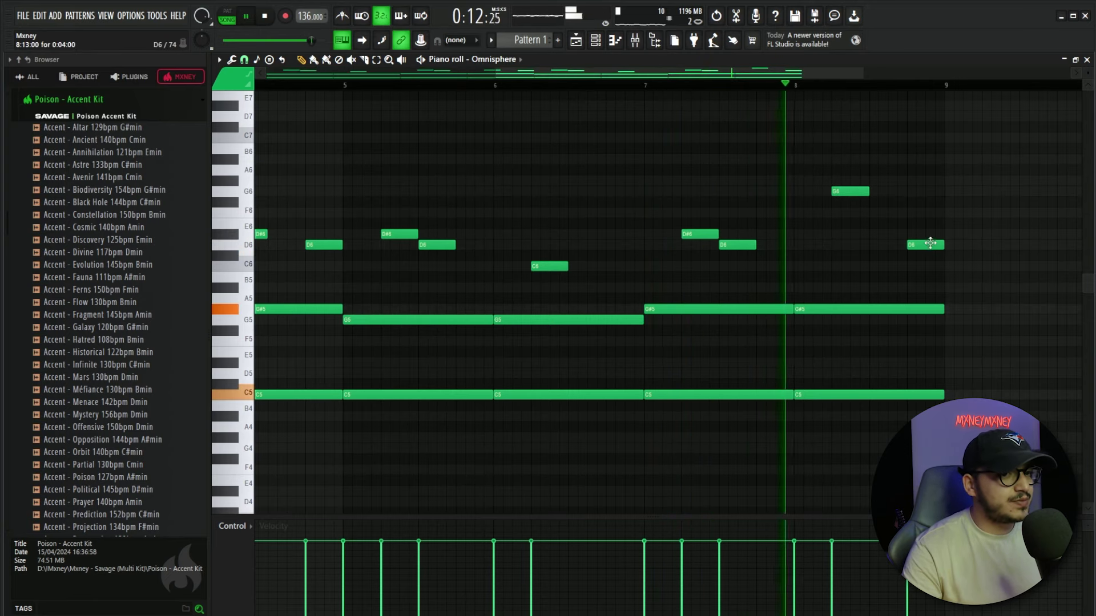
left_click_drag(930, 244, 930, 234)
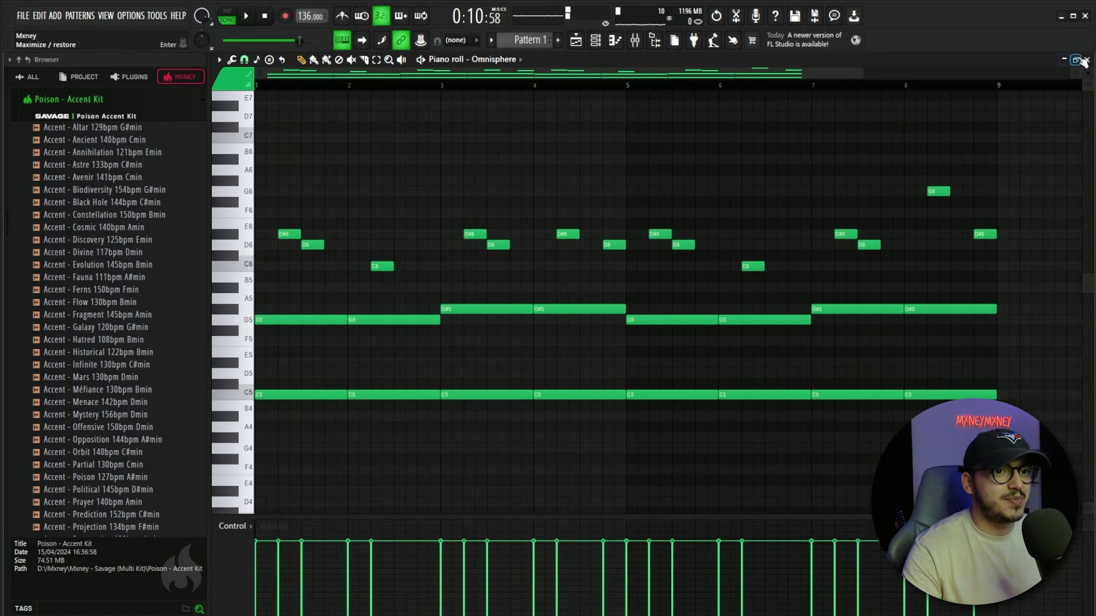
- Add a second Omnisphere channel and draw one-beat notes: C6 starting bar 2, and G#6, G6, D#6, D6 across bar 4
left_click(1087, 61)
left_click(662, 159)
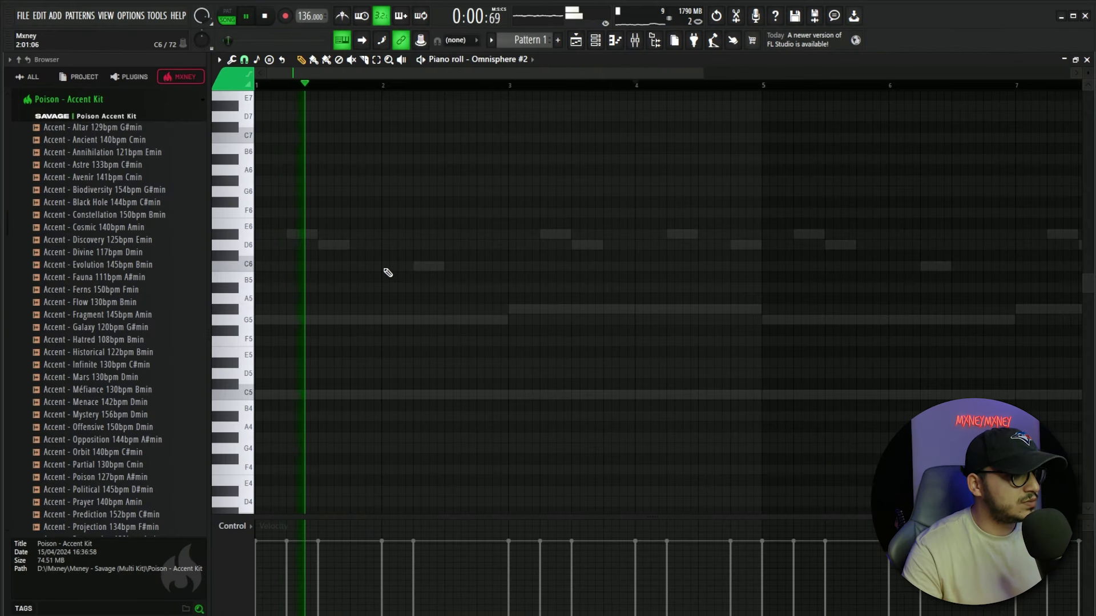
left_click(385, 267)
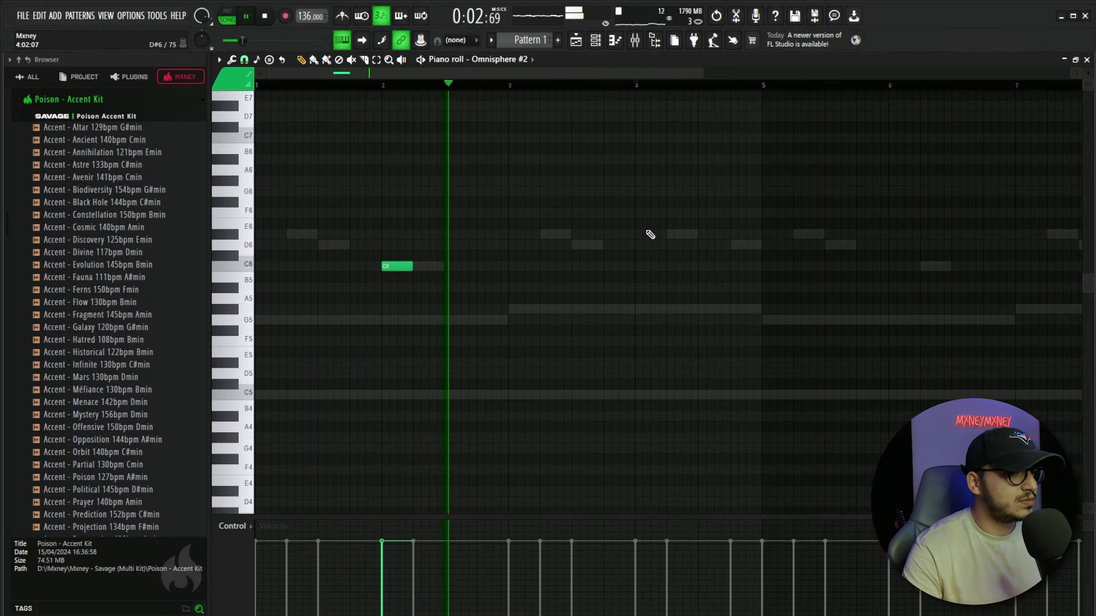
left_click(639, 181)
left_click(669, 191)
left_click(699, 233)
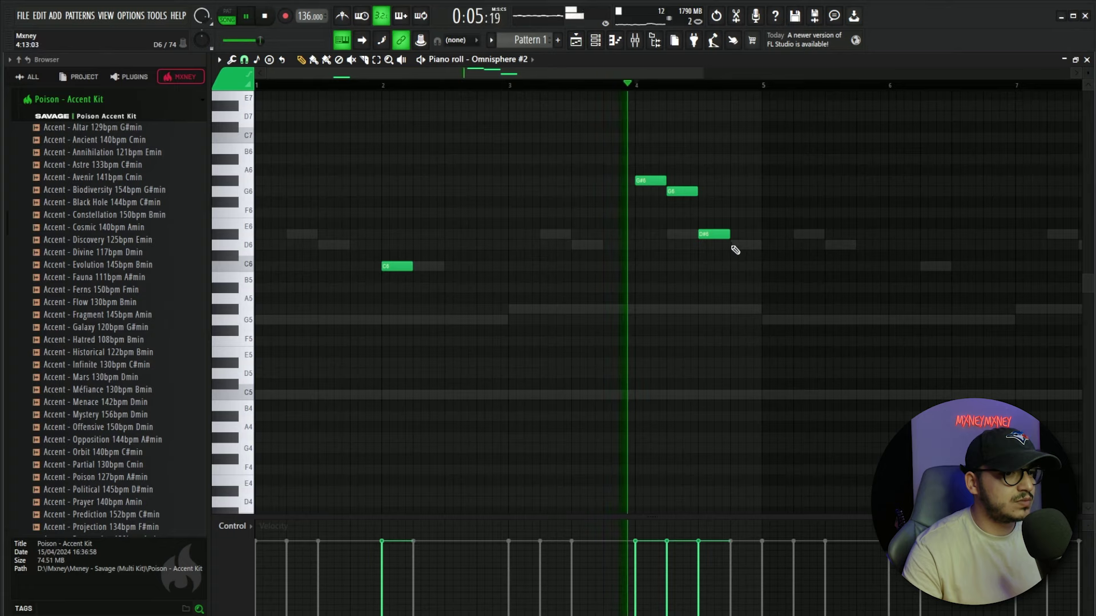
left_click(735, 250)
- Duplicate all notes of the second Omnisphere part into bars 5–8 and clear the selection
key("ctrl+a")
key("ctrl+b")
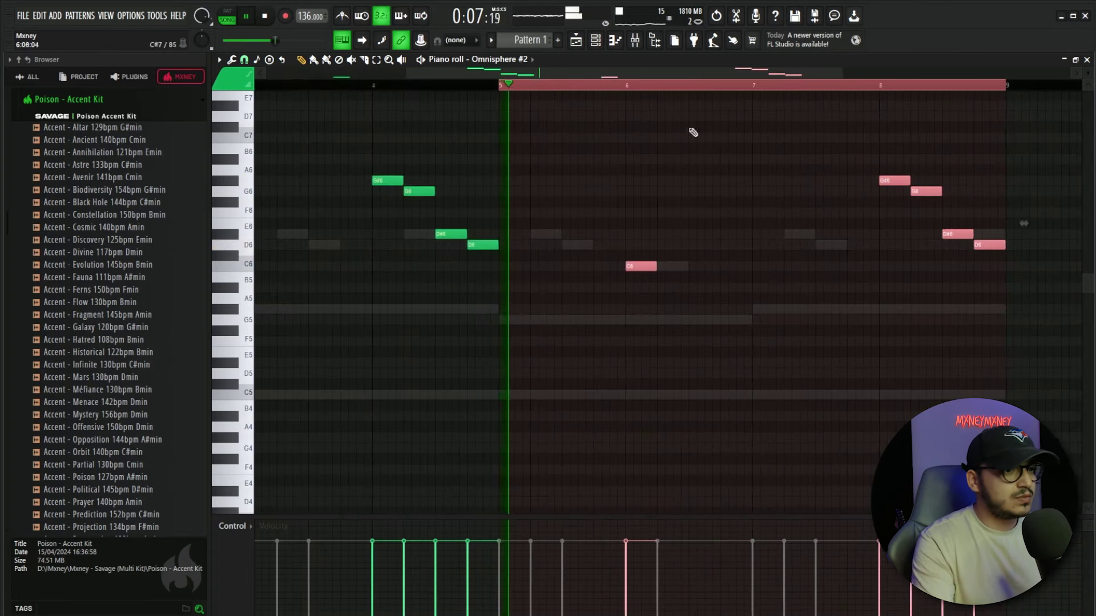
key("ctrl+d")
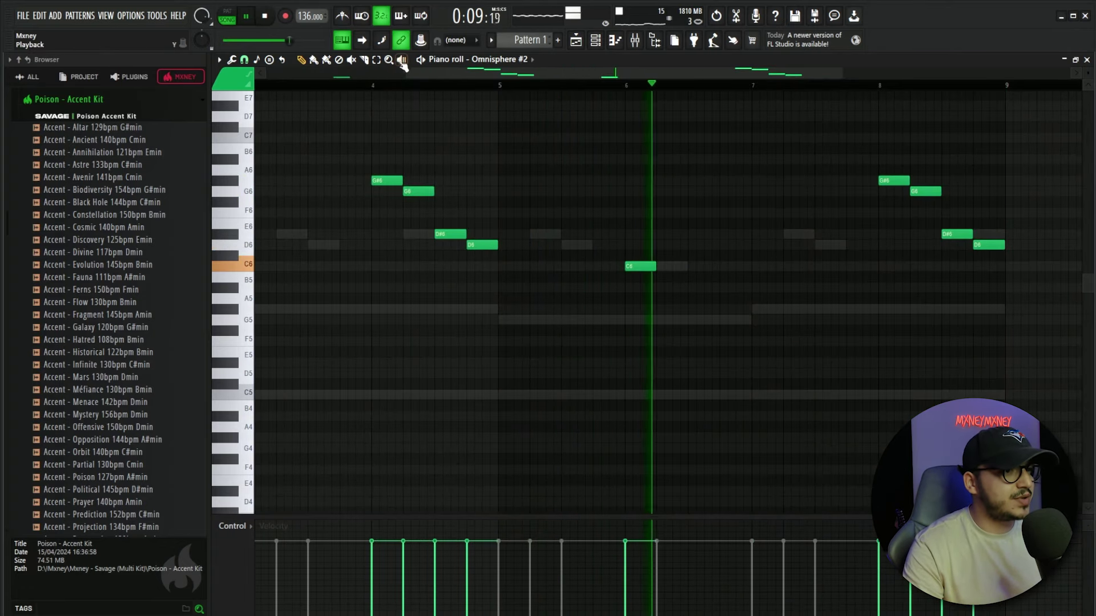
- Lengthen the C6 notes at the start of bars 2 and 6 to a full bar each
left_click_drag(406, 72, 266, 73)
key("space")
left_click_drag(775, 283, 681, 197)
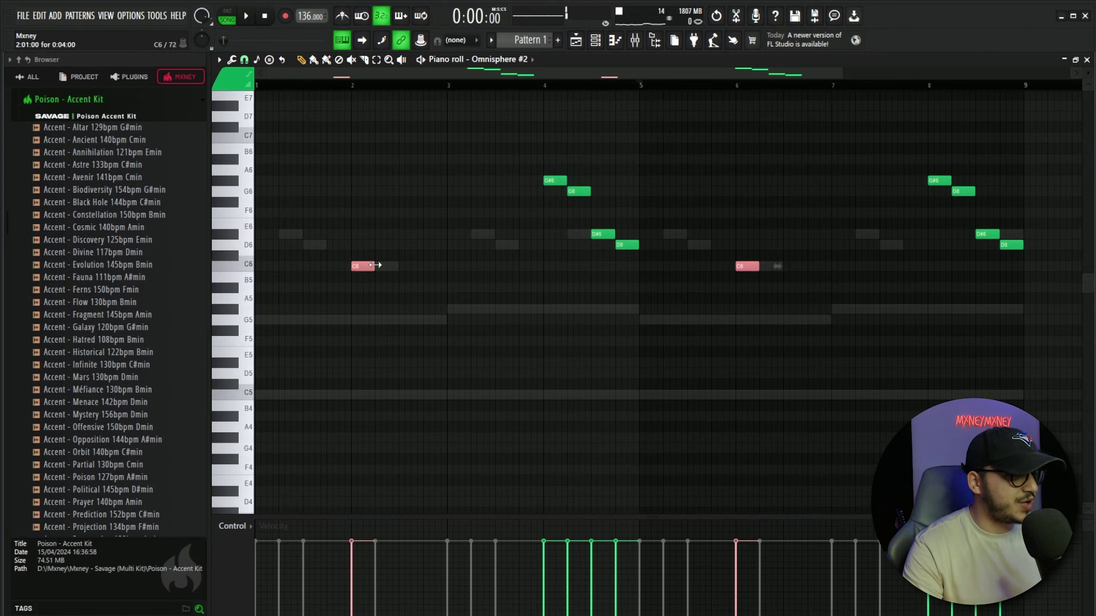
key("ctrl+d")
scroll(793, 72, "up", 2)
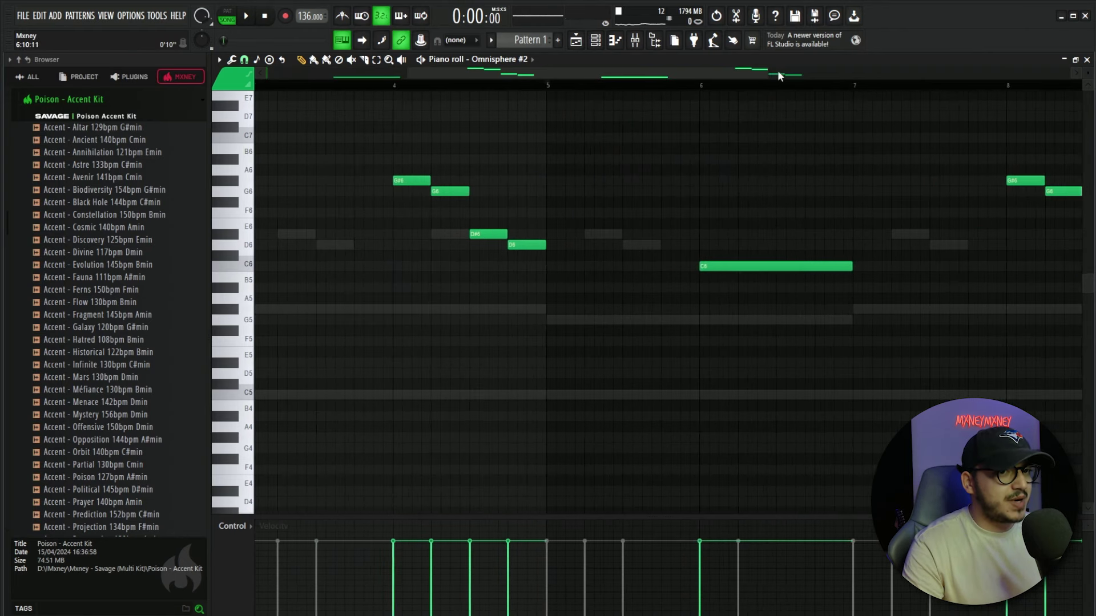
- Raise the last two notes of bar 8 by one octave, to D#7 and D7, and check playback
left_click_drag(743, 72, 854, 89)
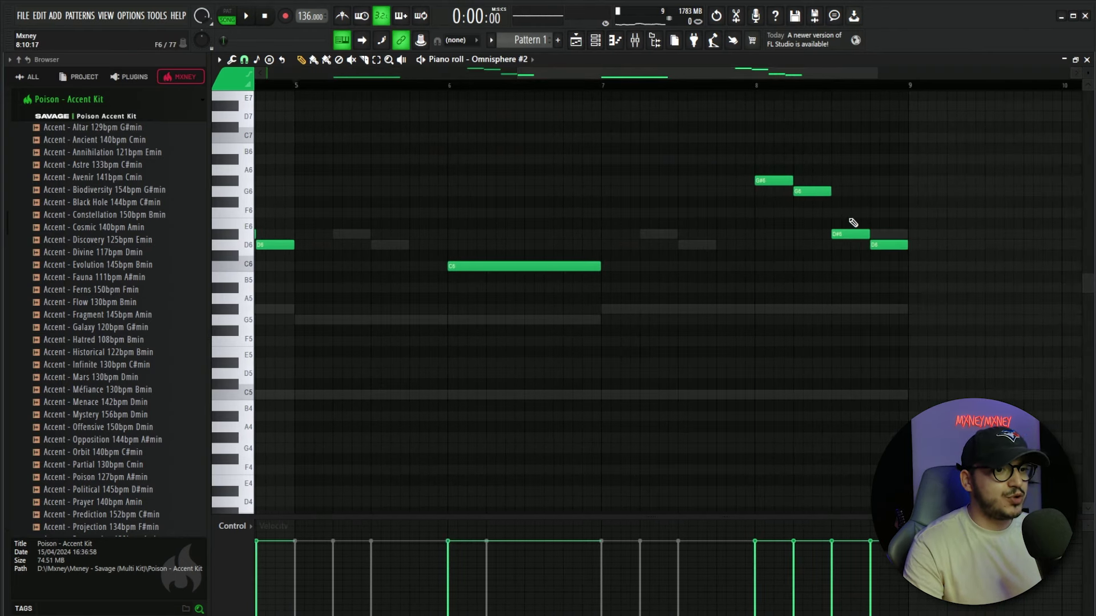
left_click_drag(853, 223, 905, 272)
scroll(923, 303, "up", 2)
key("ctrl+Up")
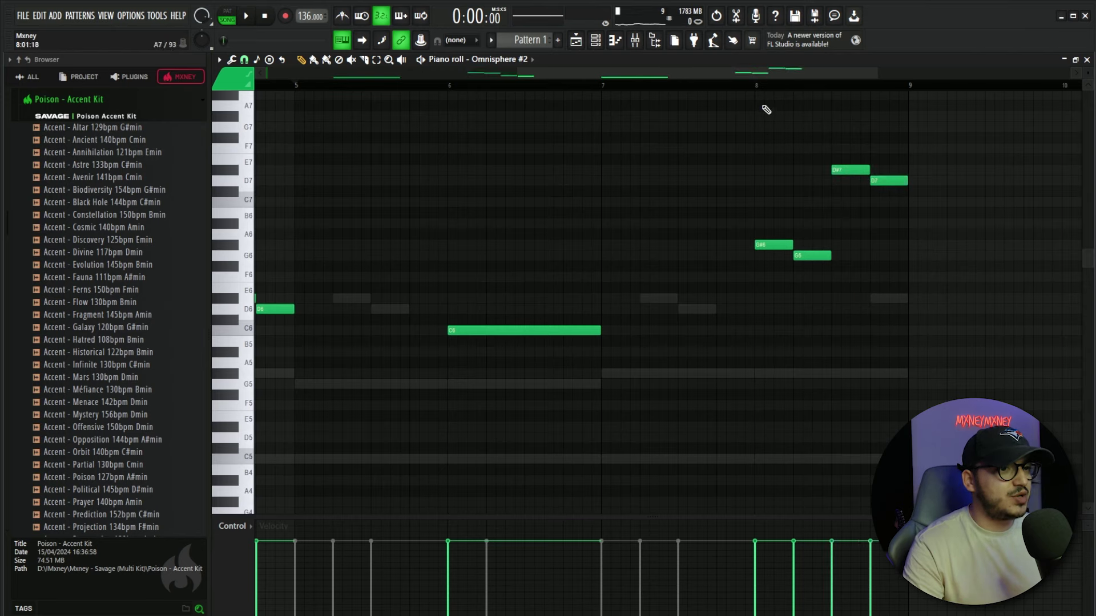
key("space")
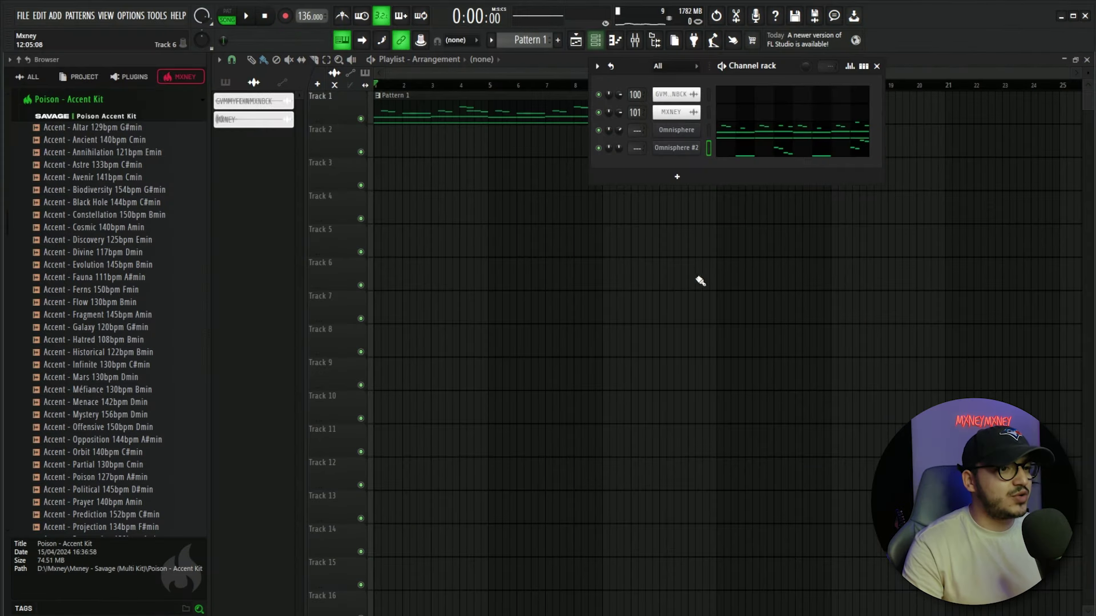
- Add a BBC Symphony Orchestra channel and draw a one-beat C5 note at the start of bar 1
left_click(677, 177)
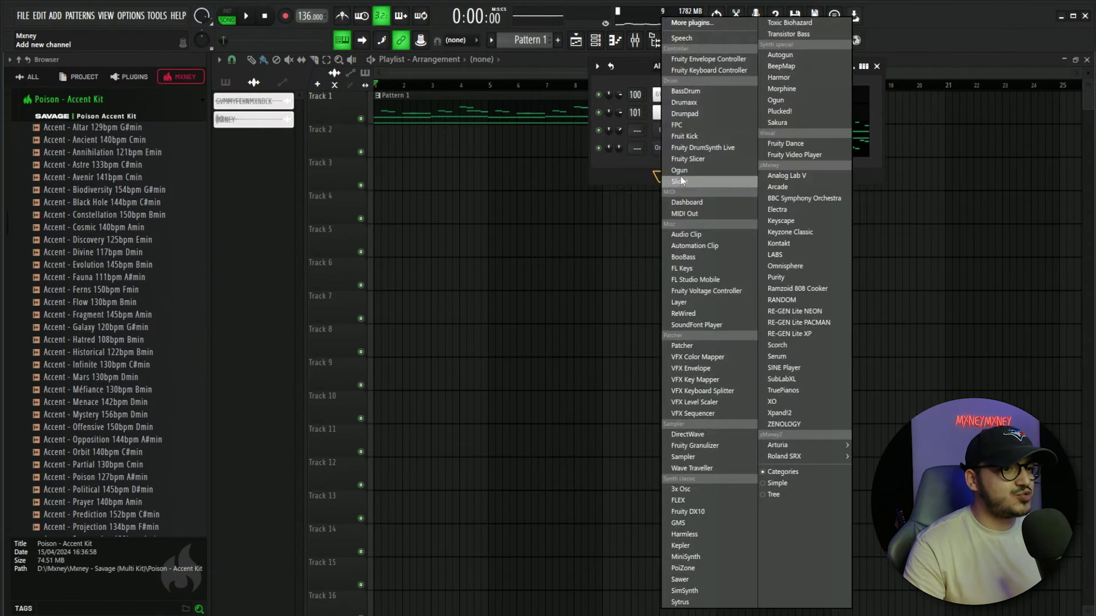
left_click(805, 198)
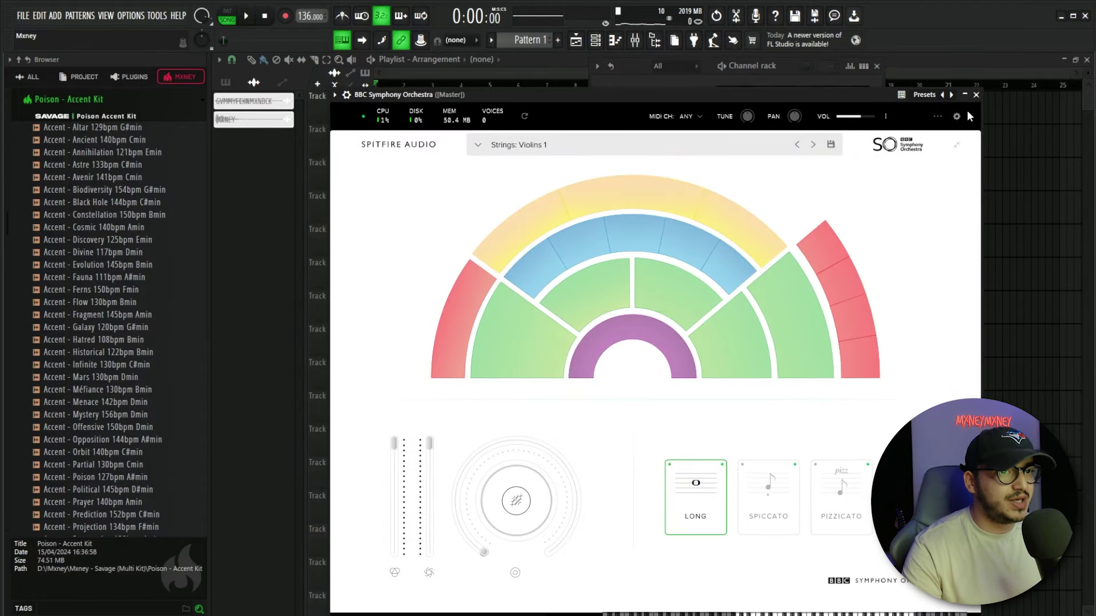
left_click(976, 94)
left_click(622, 165)
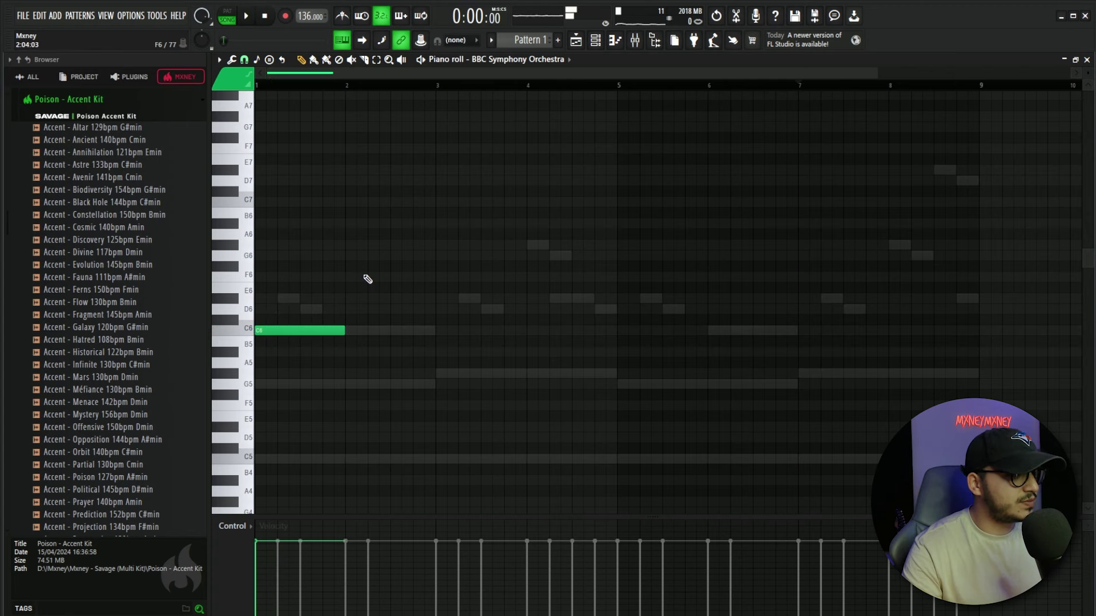
scroll(350, 265, "down", 5)
key("space")
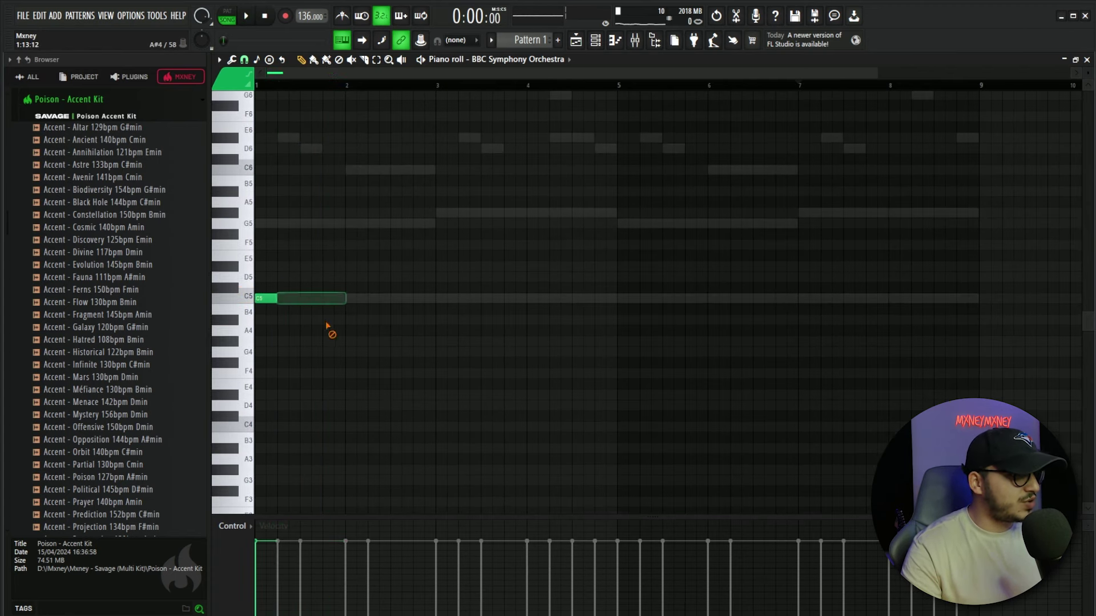
- Clone the BBC Symphony Orchestra channel and open the empty note editor of the copy
left_click(595, 40)
right_click(690, 165)
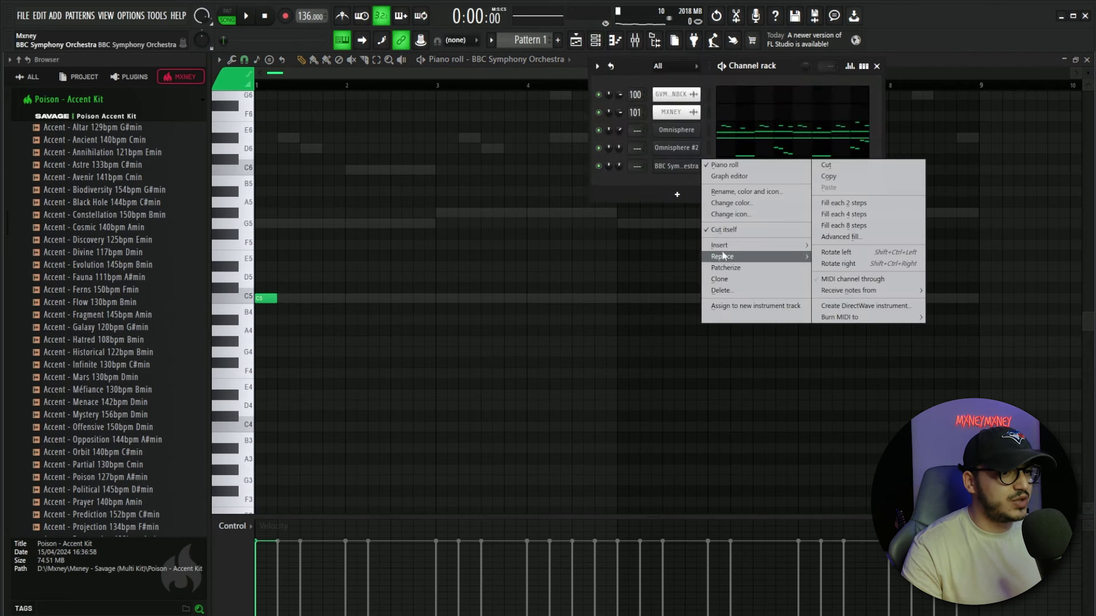
left_click(738, 280)
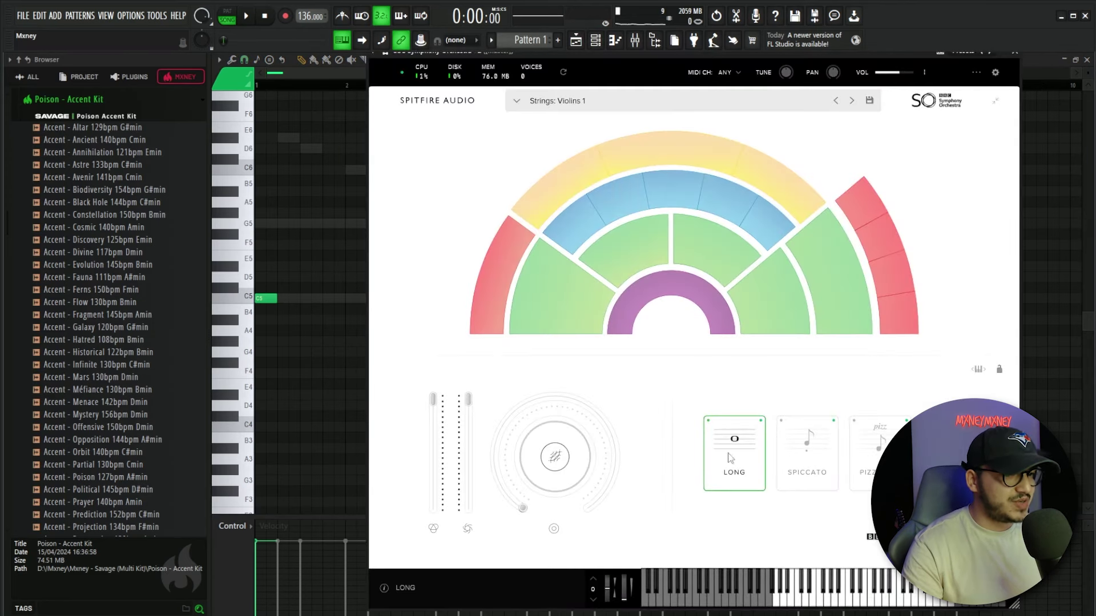
left_click(1014, 51)
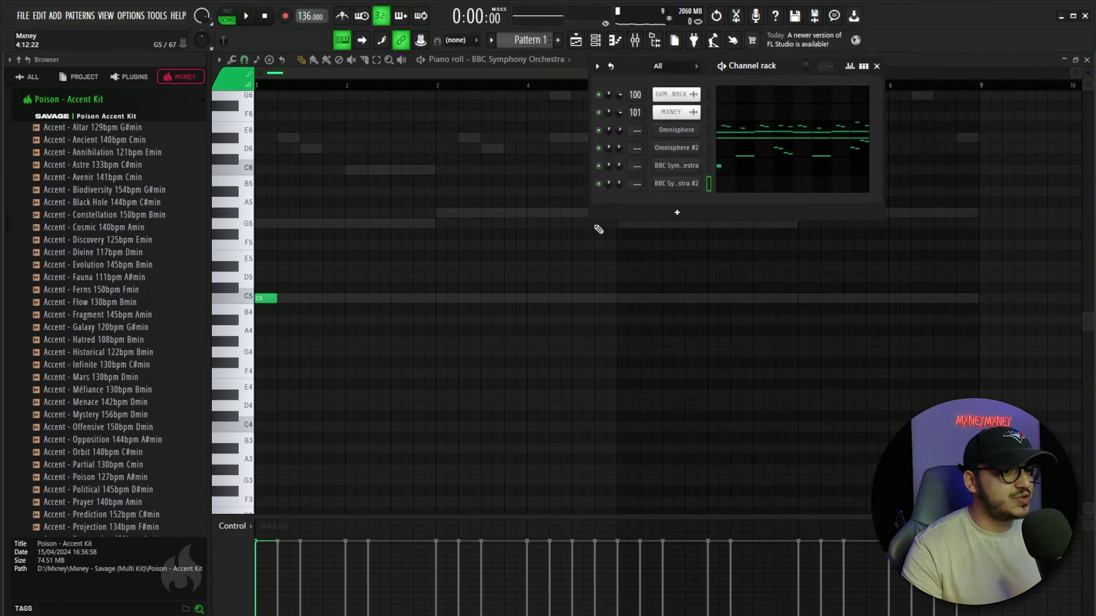
left_click(665, 186)
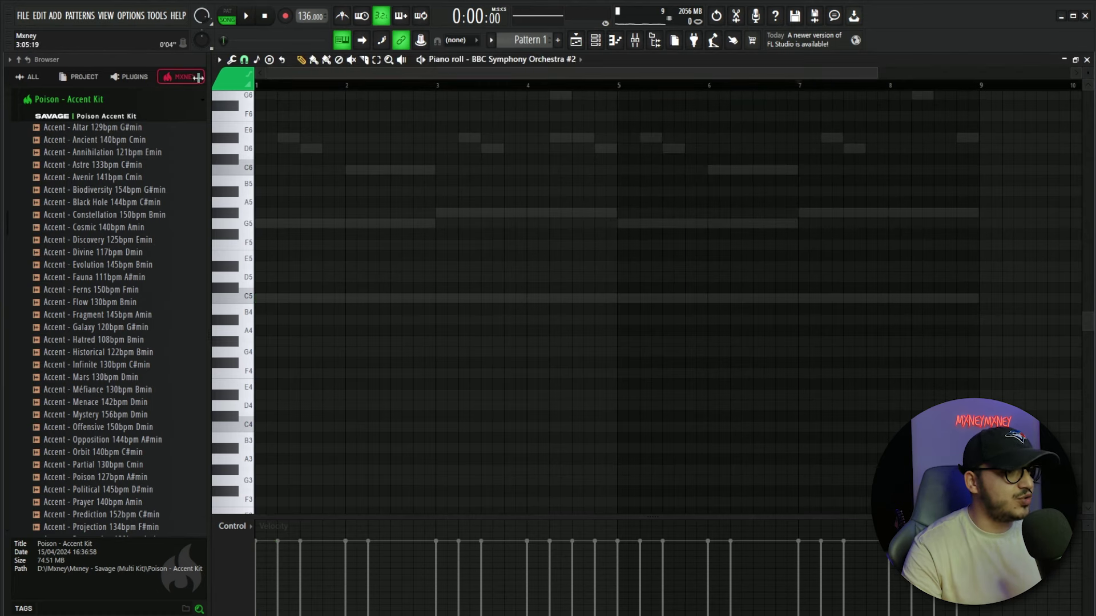
- Draw three short C5 notes on beats 2, 3 and 4 of bar 1 in the cloned orchestra part
scroll(313, 85, "up", 3)
left_click(324, 301)
left_click_drag(466, 299, 291, 301)
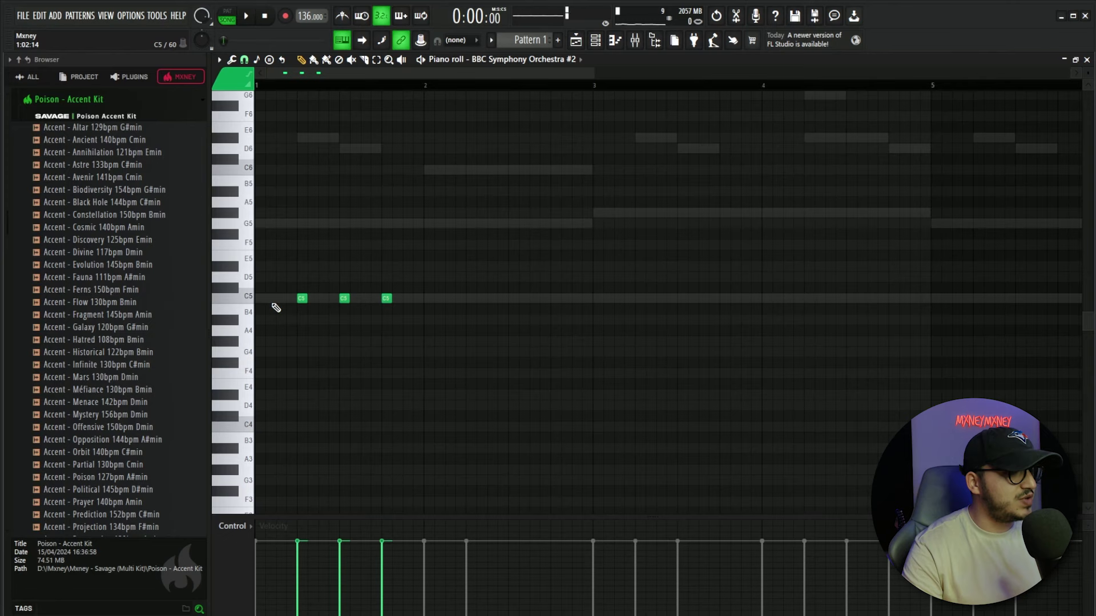
scroll(320, 83, "up", 2)
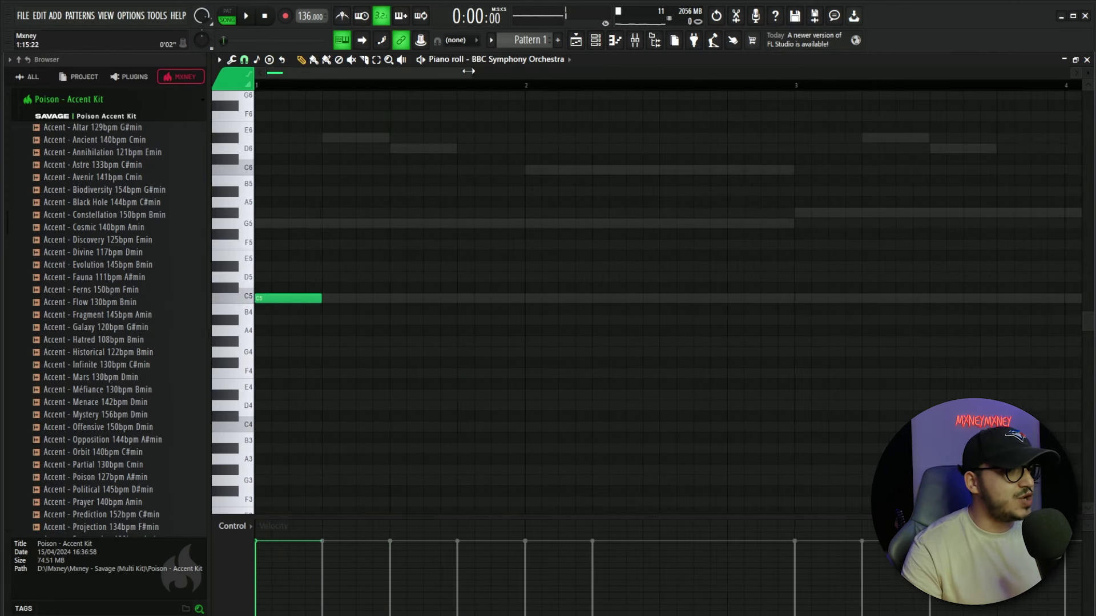
- Repeat the first orchestra part's one-beat C5 and the clone's three short C5 notes in every bar through bar 8
scroll(468, 71, "down", 5)
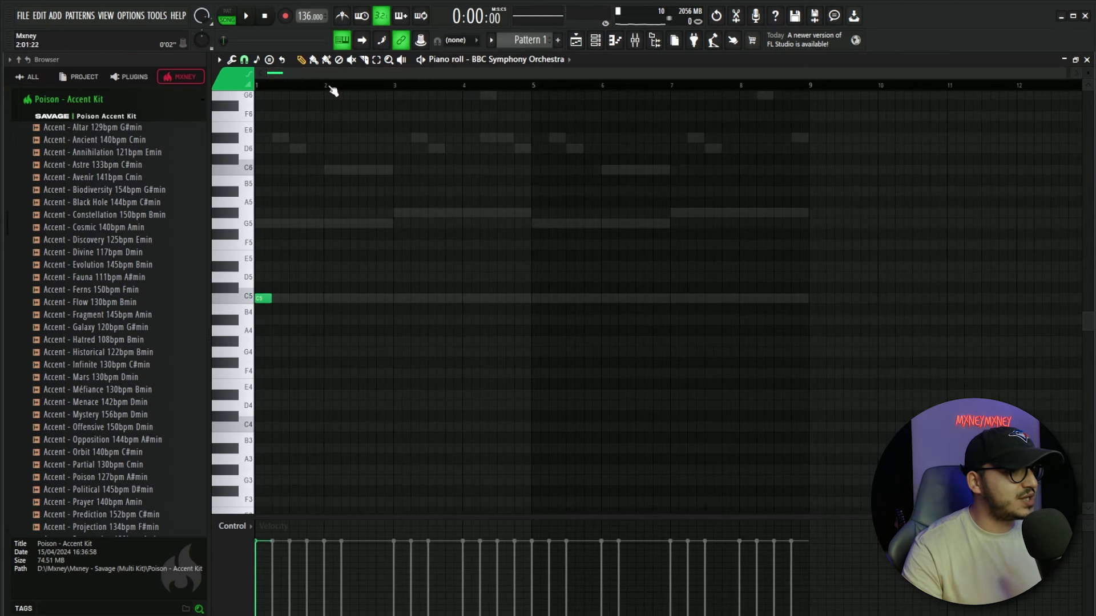
key("ctrl+a")
key("ctrl+b")
key("ctrl+b")
key("ctrl+b")
key("ctrl+b")
key("ctrl+b")
key("ctrl+b")
key("ctrl+b")
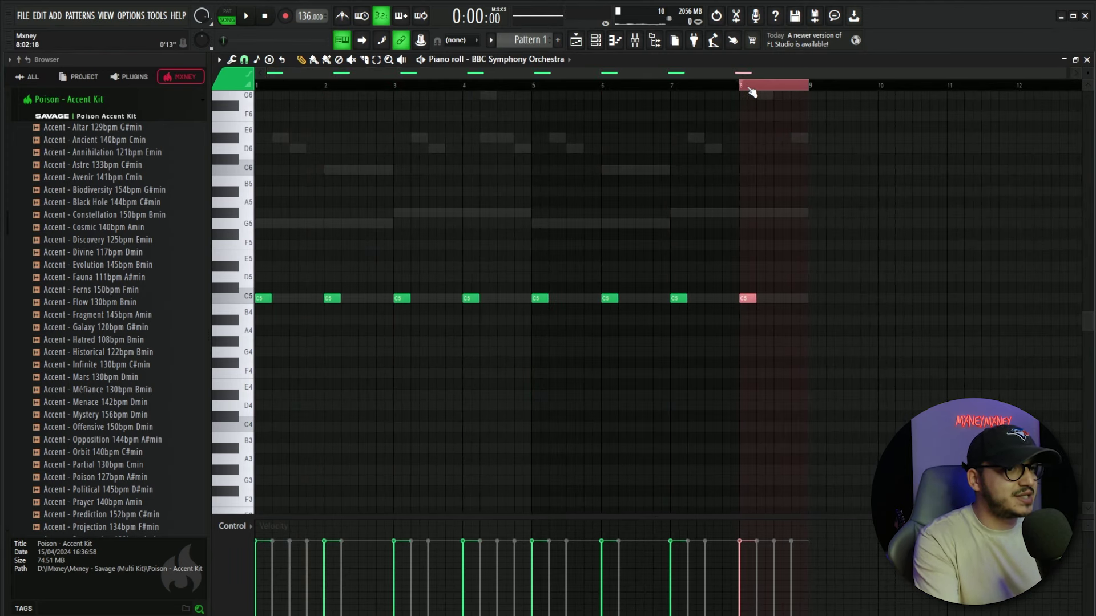
key("F6")
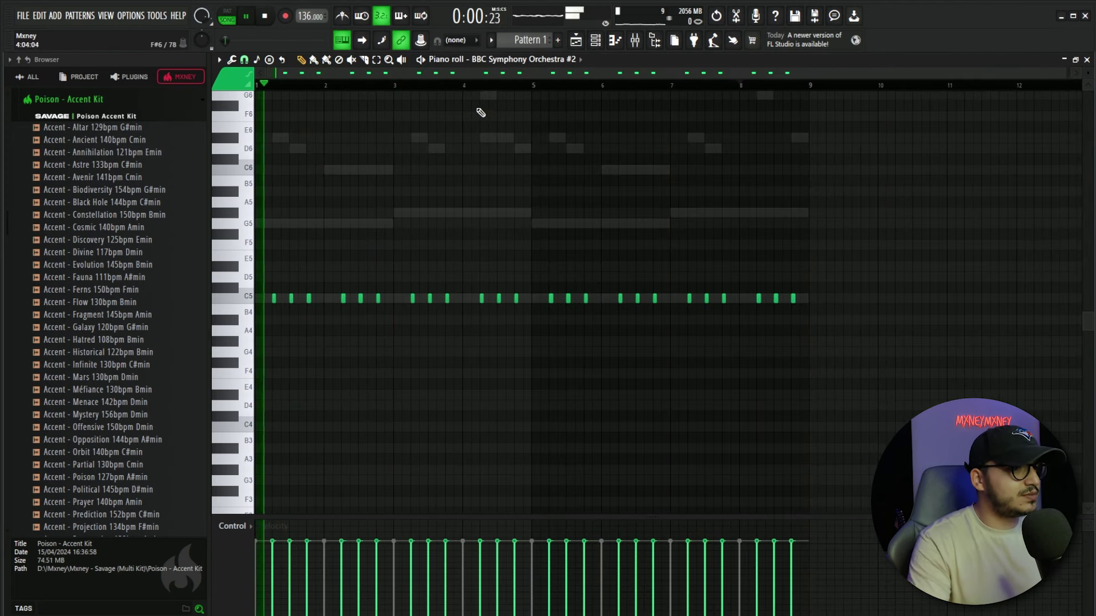
- Lower the Omnisphere #2 channel volume to 45% while the pattern plays
scroll(415, 87, "up", 3)
scroll(435, 87, "down", 2)
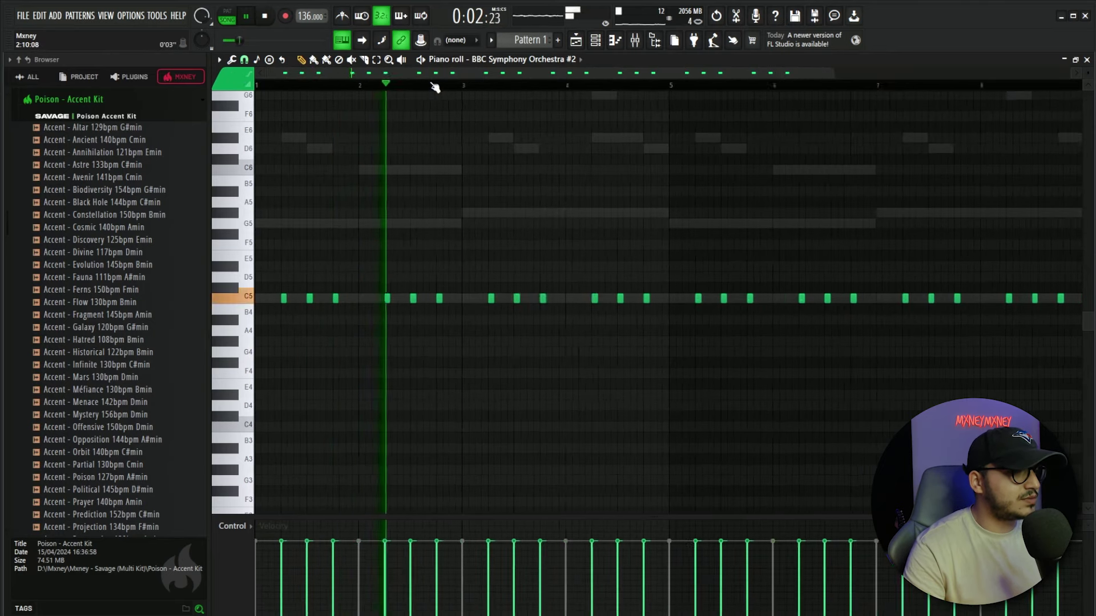
left_click(596, 40)
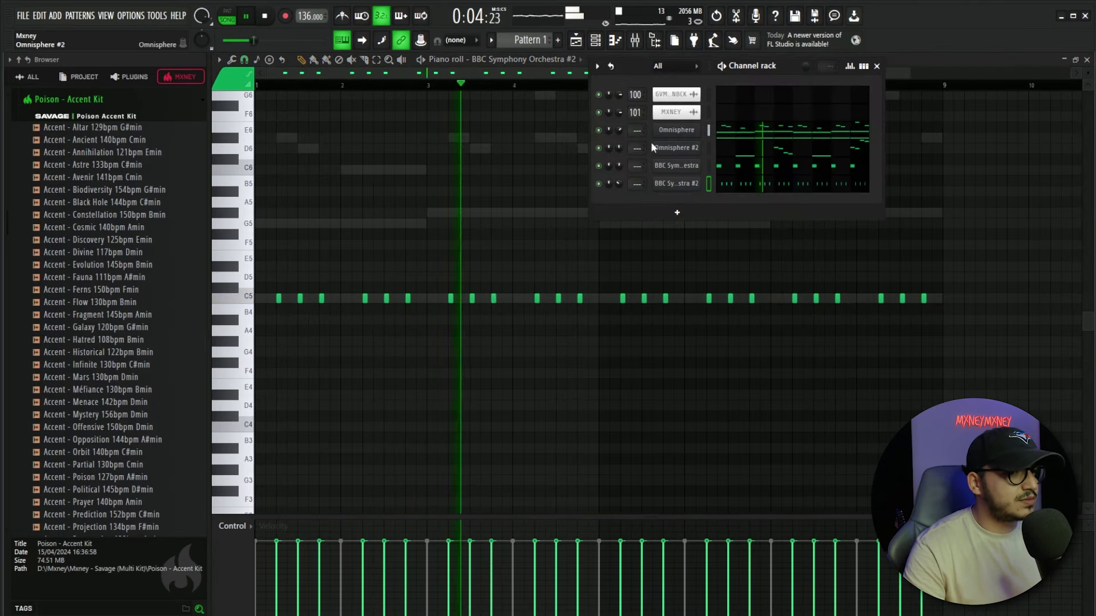
left_click_drag(619, 148, 619, 157)
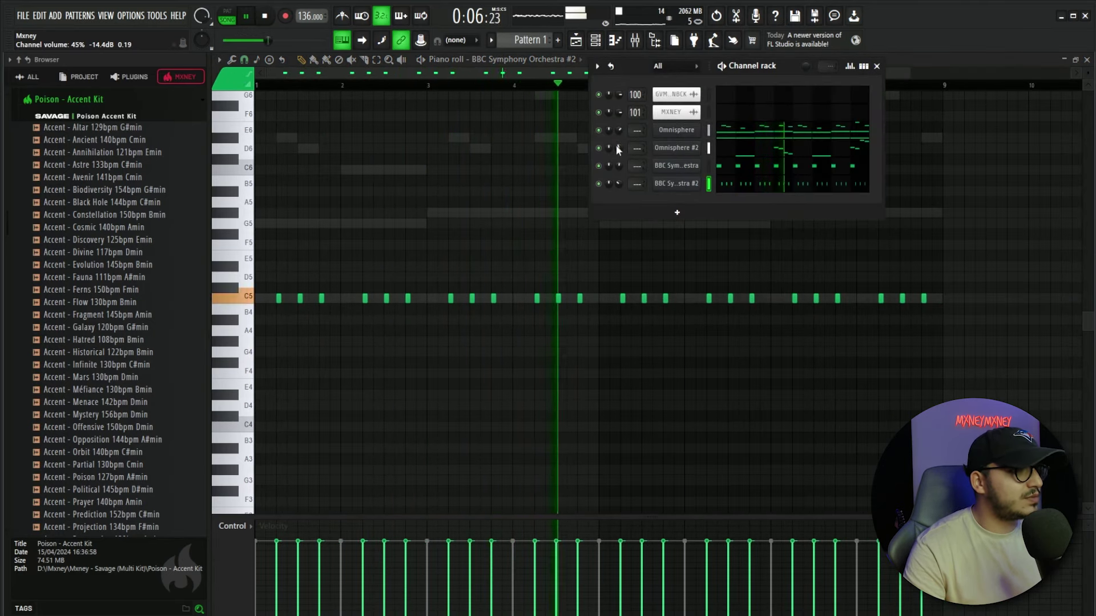
left_click(509, 73)
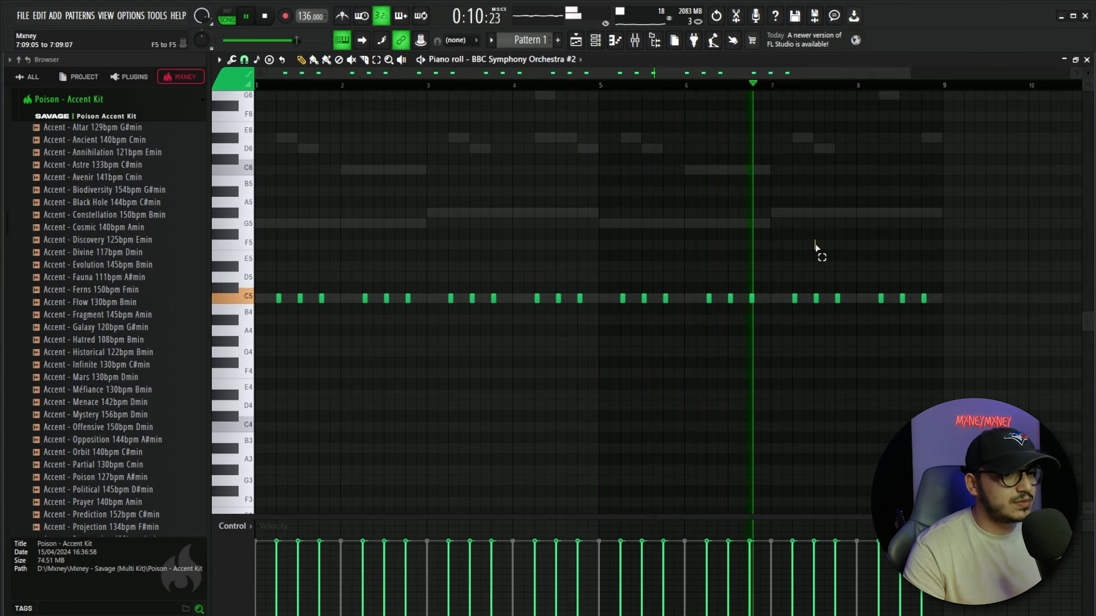
- Lower the notes of both BBC Symphony Orchestra parts to G#4 in bar 7 and G4 in bar 8
key("space")
left_click_drag(779, 273, 1029, 348)
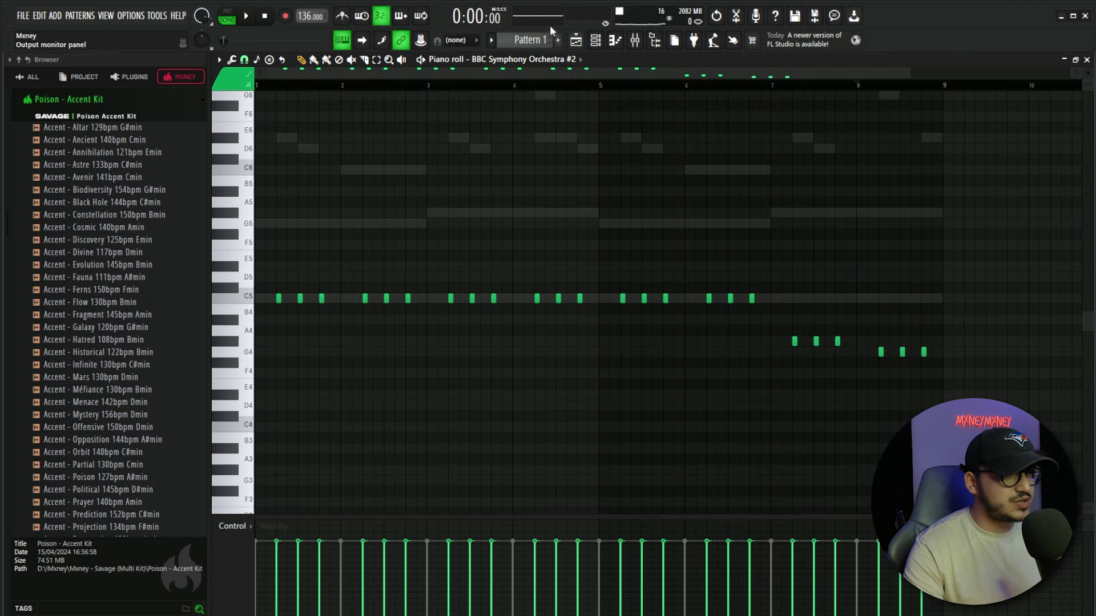
left_click(596, 41)
left_click(734, 166)
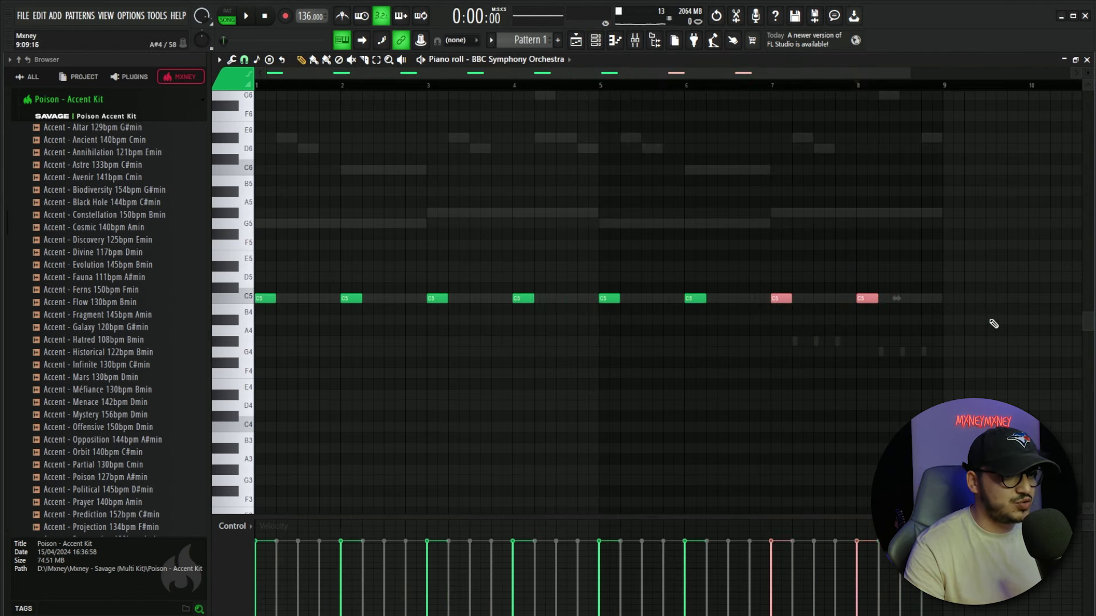
left_click(868, 318, "ctrl")
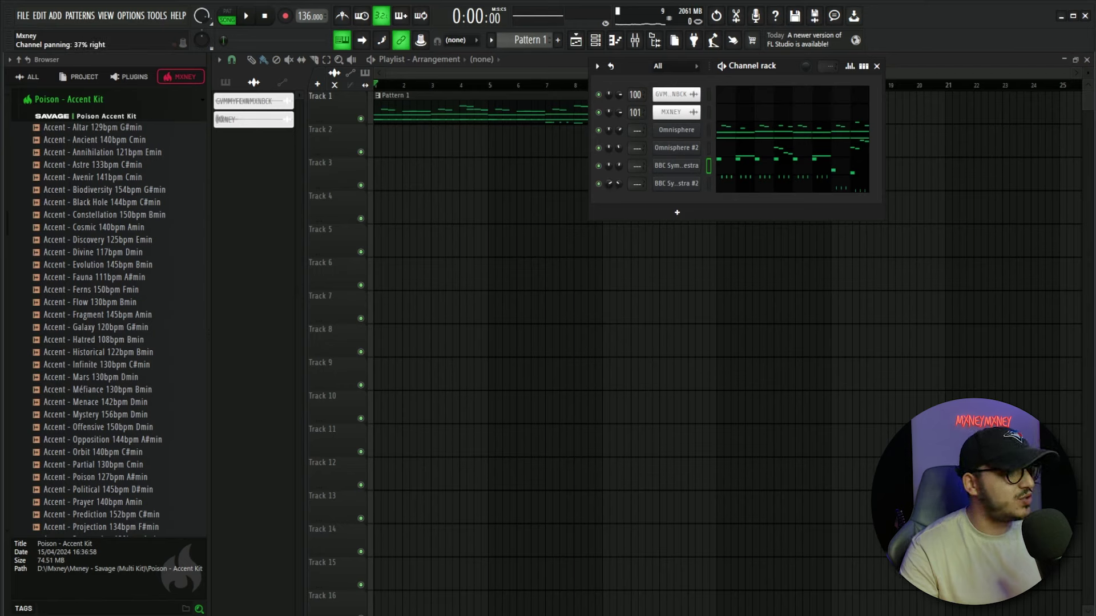
key("space")
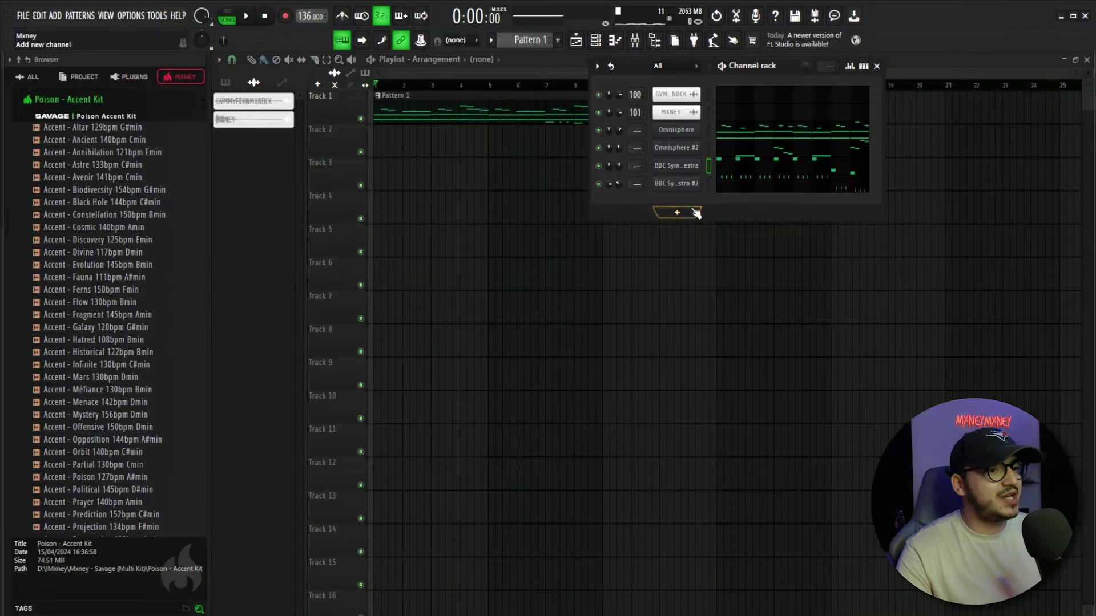
- Add a third Omnisphere channel and choose a different patch directory in its patch browser
left_click(693, 208)
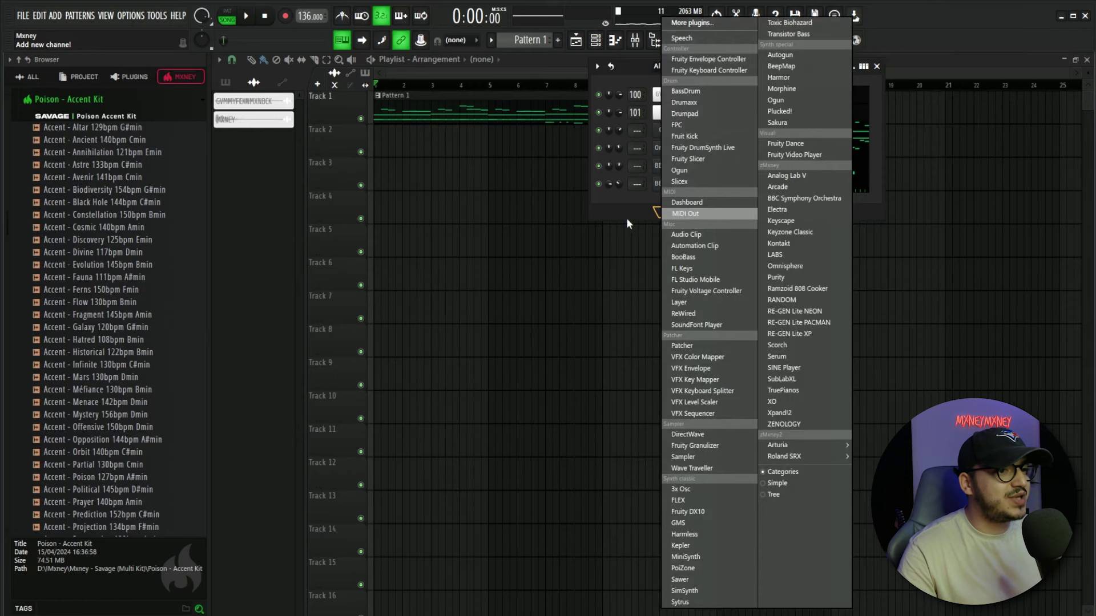
left_click(786, 267)
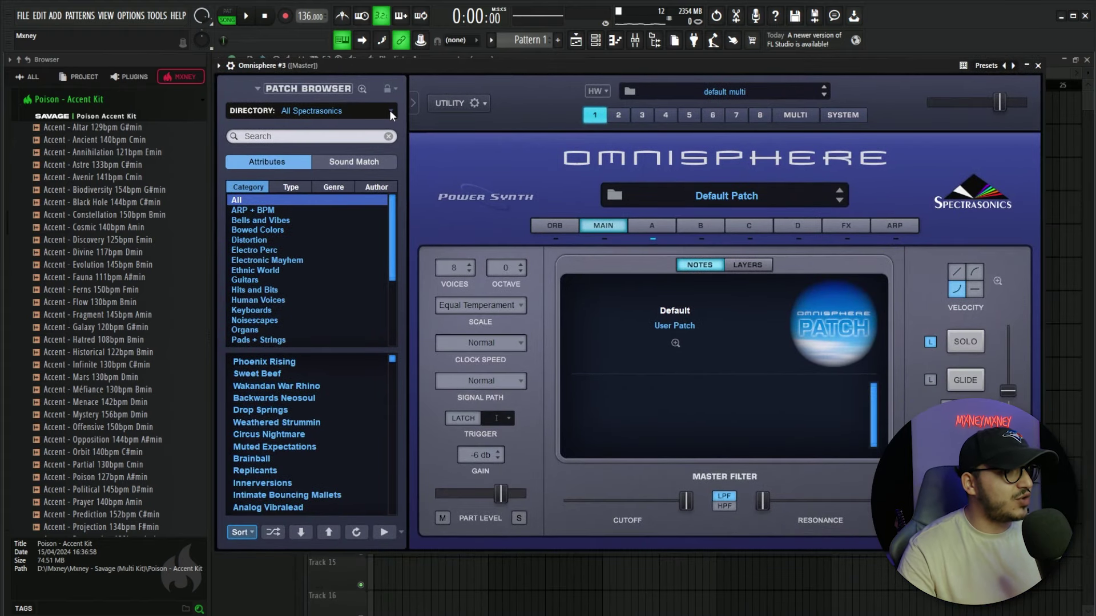
left_click(390, 110)
left_click(418, 251)
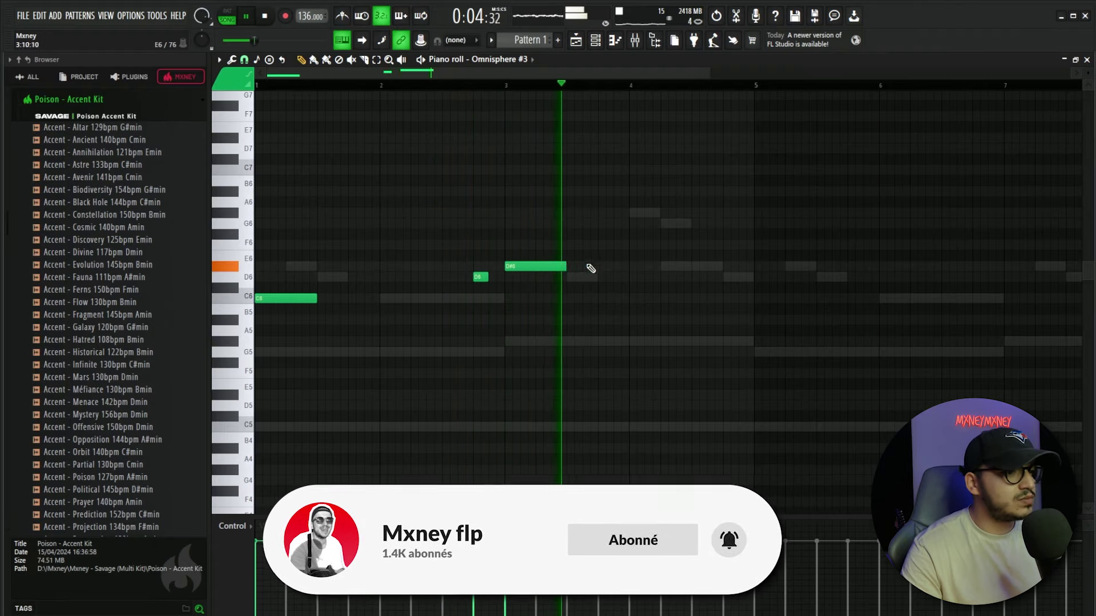
- Draw Omnisphere #3 notes: half-bar C6 starting bar 5, a short G5 late in bar 6, and half-bar G#5 starting bar 7
left_click(754, 298)
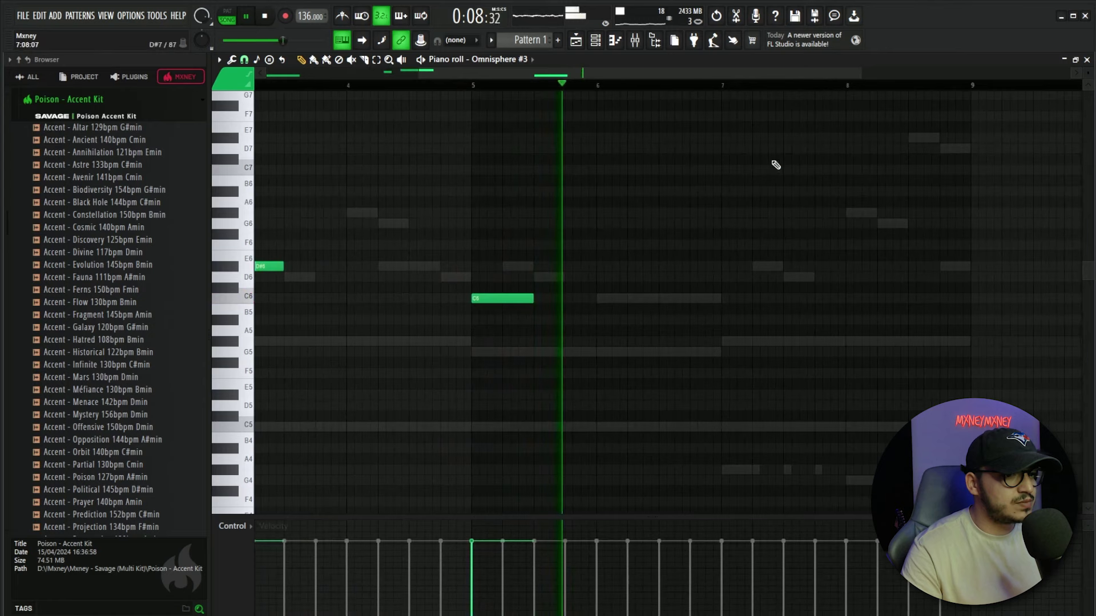
left_click(726, 340)
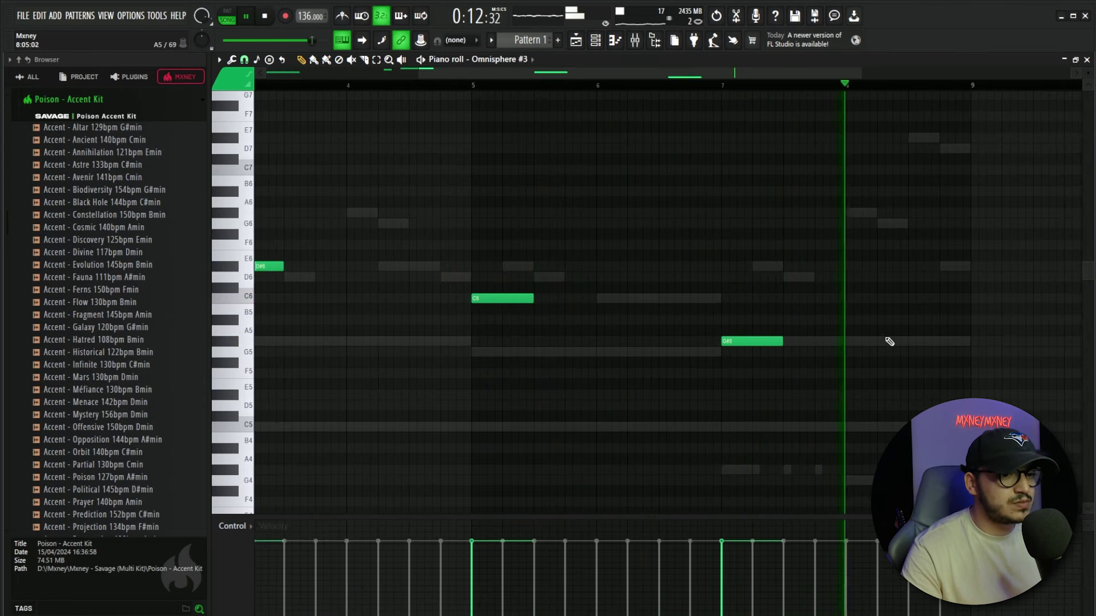
left_click(696, 352)
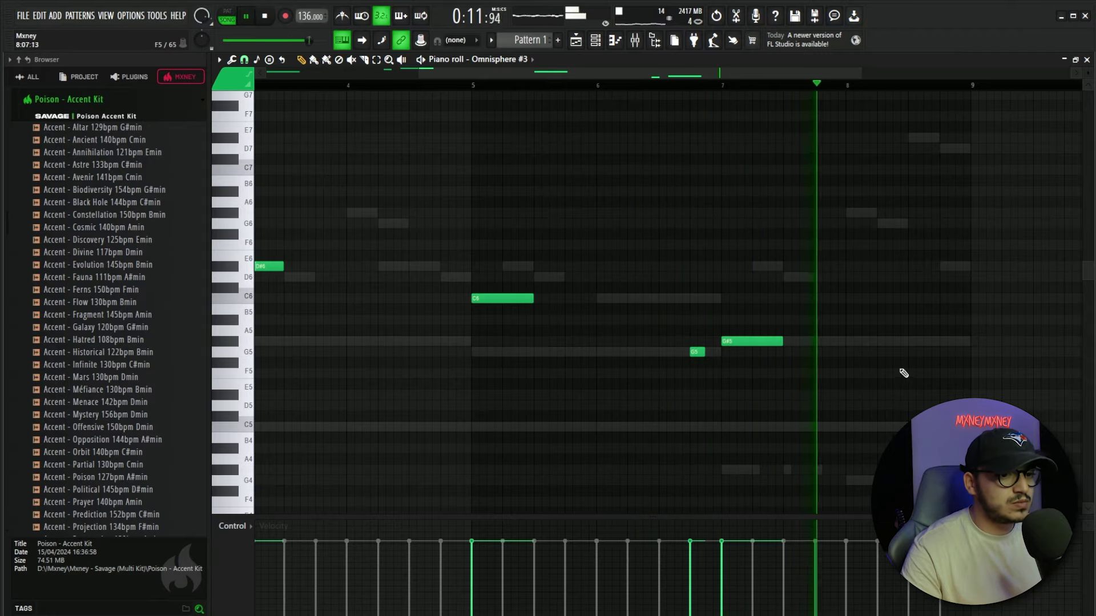
left_click(911, 353)
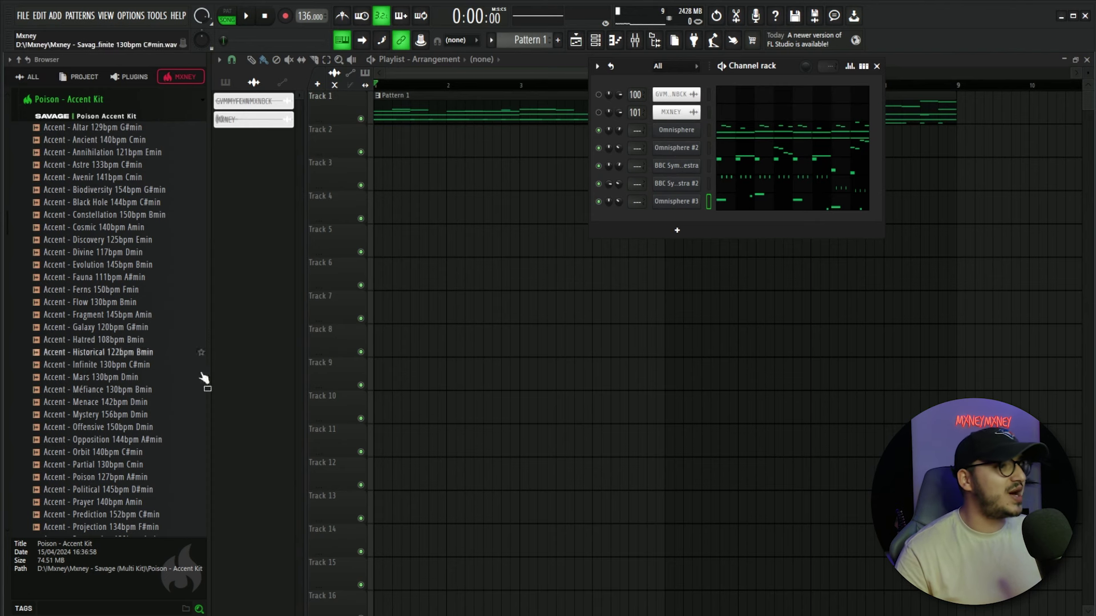
- Audition the first Poison Accent Kit samples and place Accent - Ancient 140bpm Cmin at bar 1 of Track 2
left_click_drag(122, 235, 423, 149)
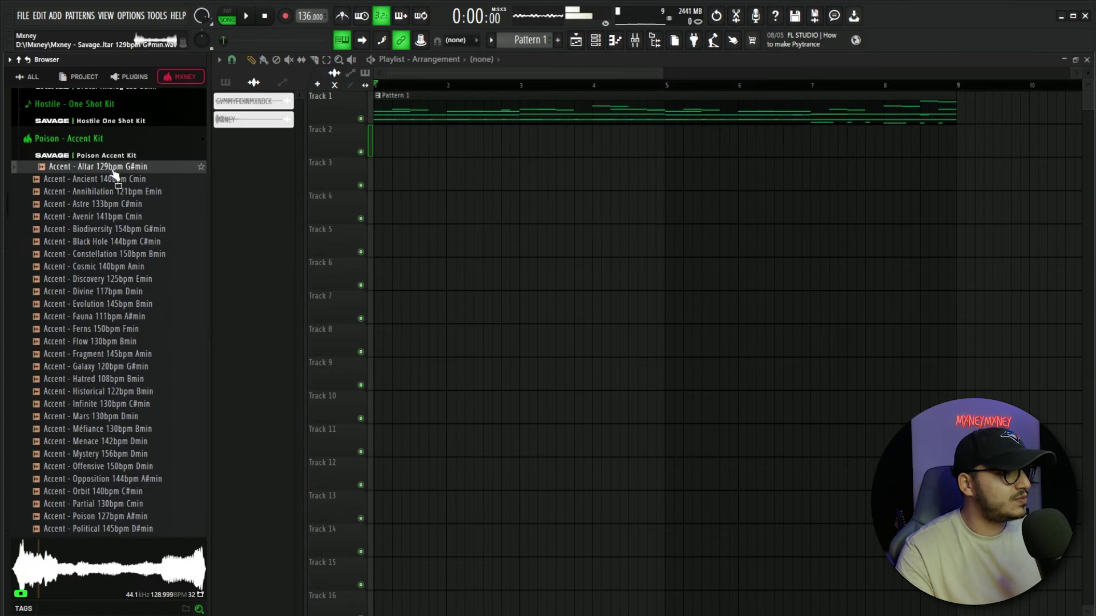
left_click(107, 180)
left_click(108, 192)
left_click(101, 182)
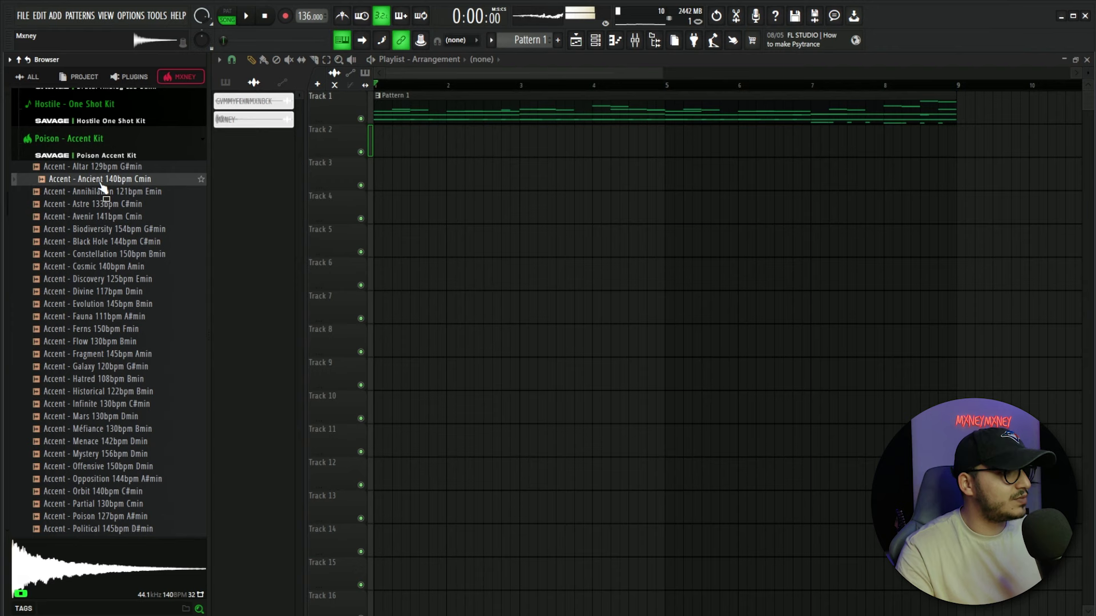
left_click_drag(101, 185, 416, 146)
- Set the time-stretching mode of the Accent - Ancient clip to Stretch
double_click(437, 145)
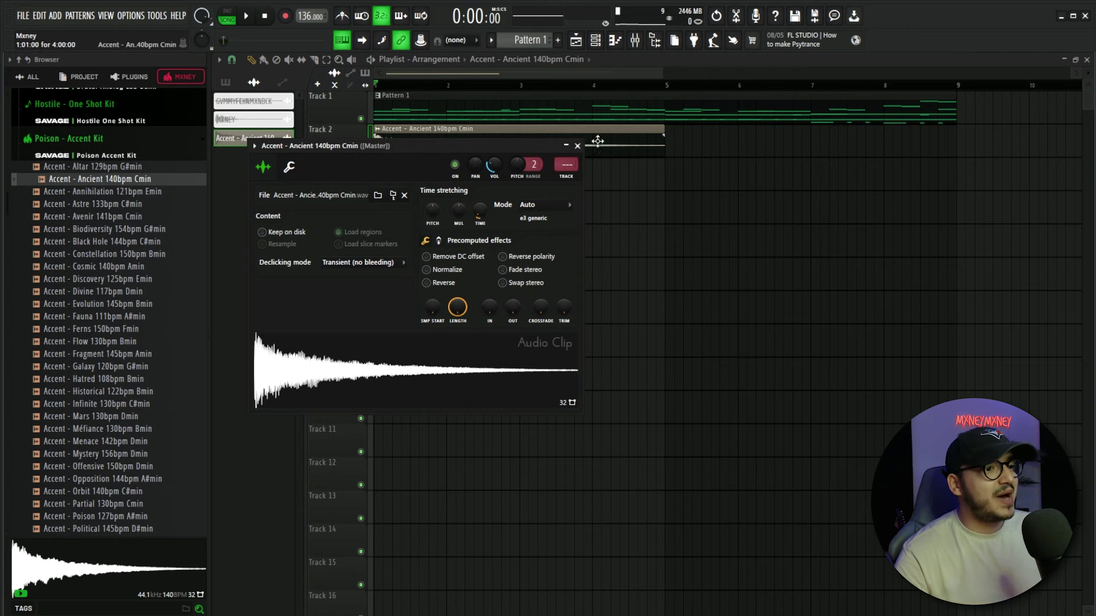
left_click(577, 146)
double_click(483, 140)
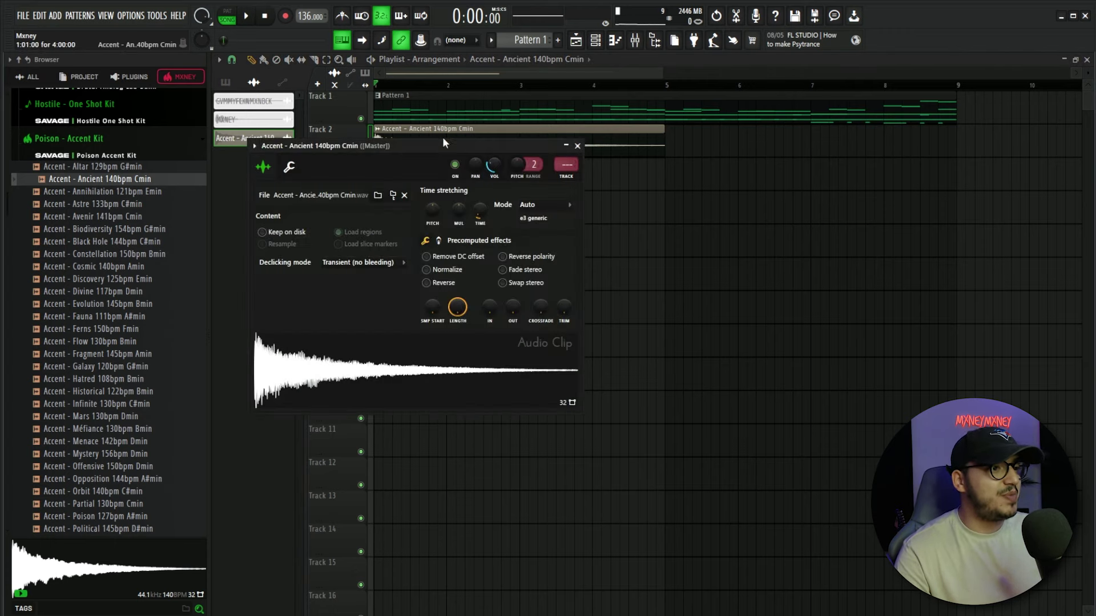
left_click(541, 206)
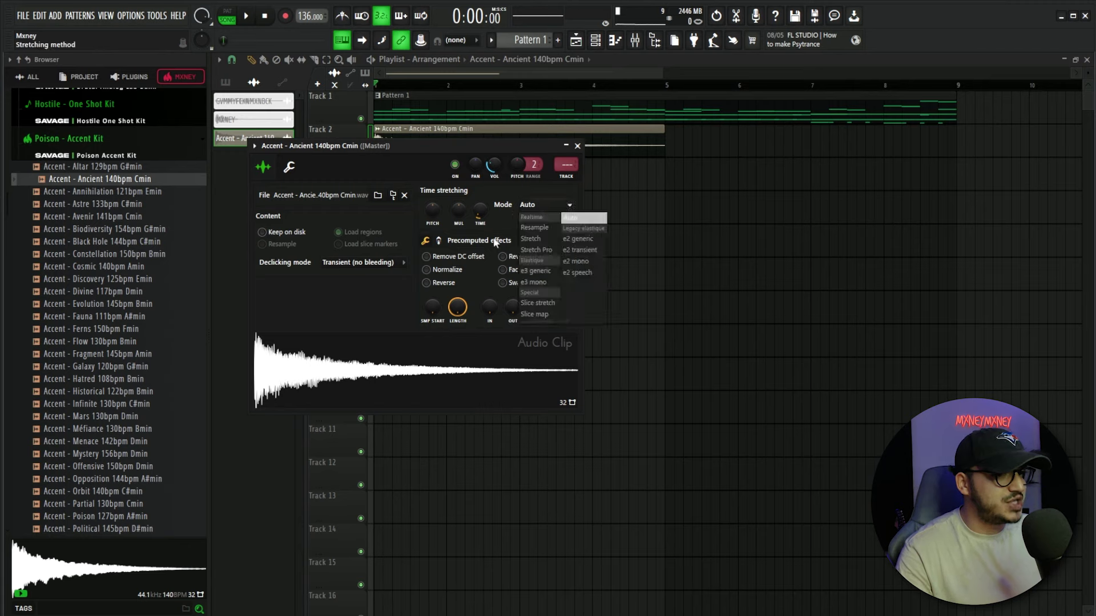
left_click(539, 240)
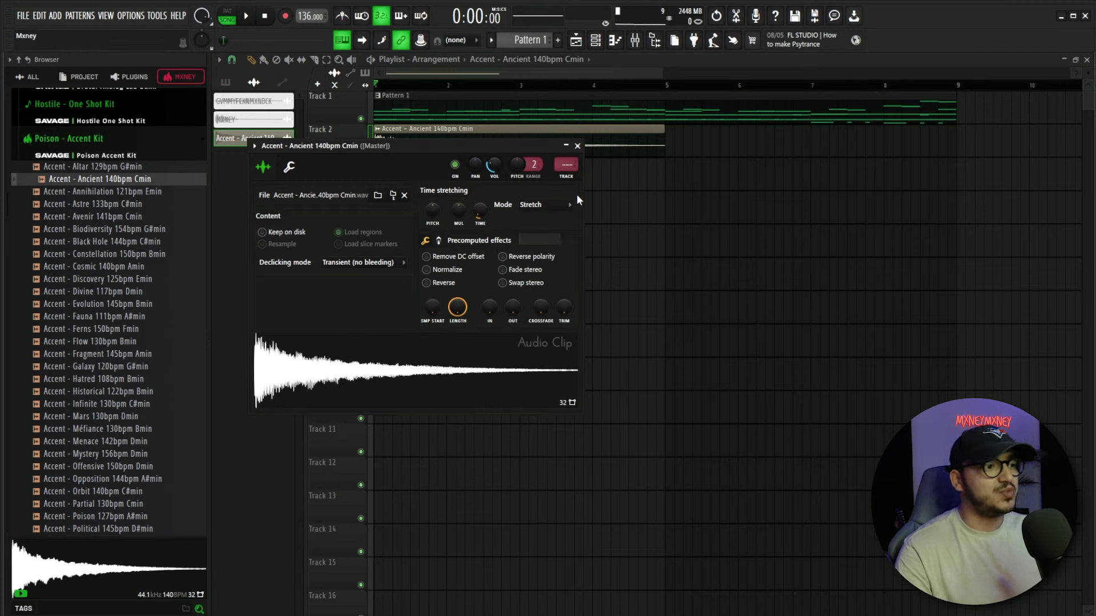
left_click(546, 210)
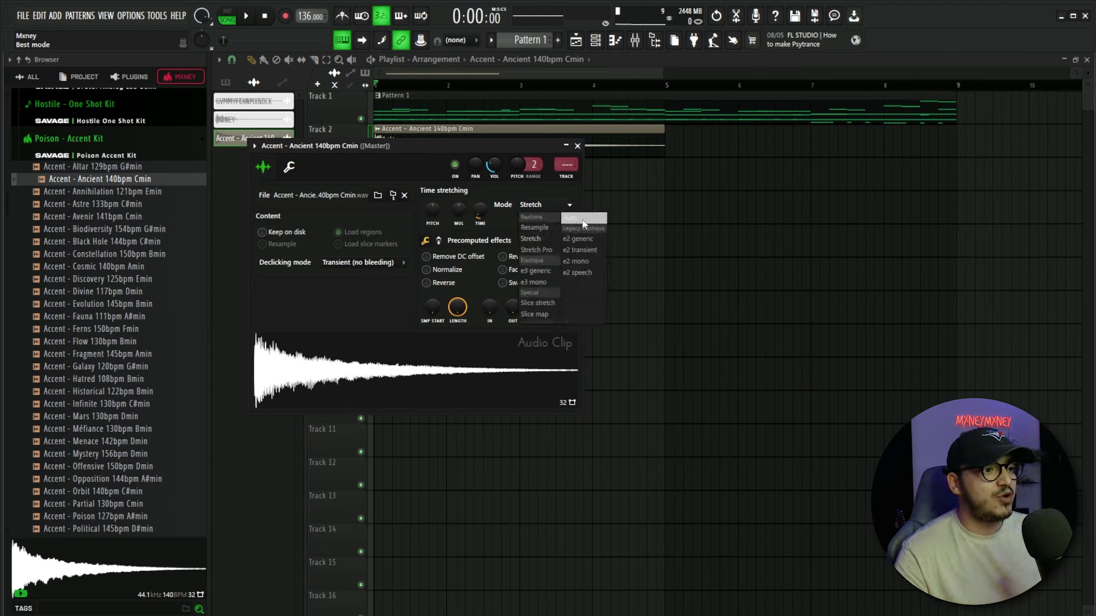
left_click(535, 207)
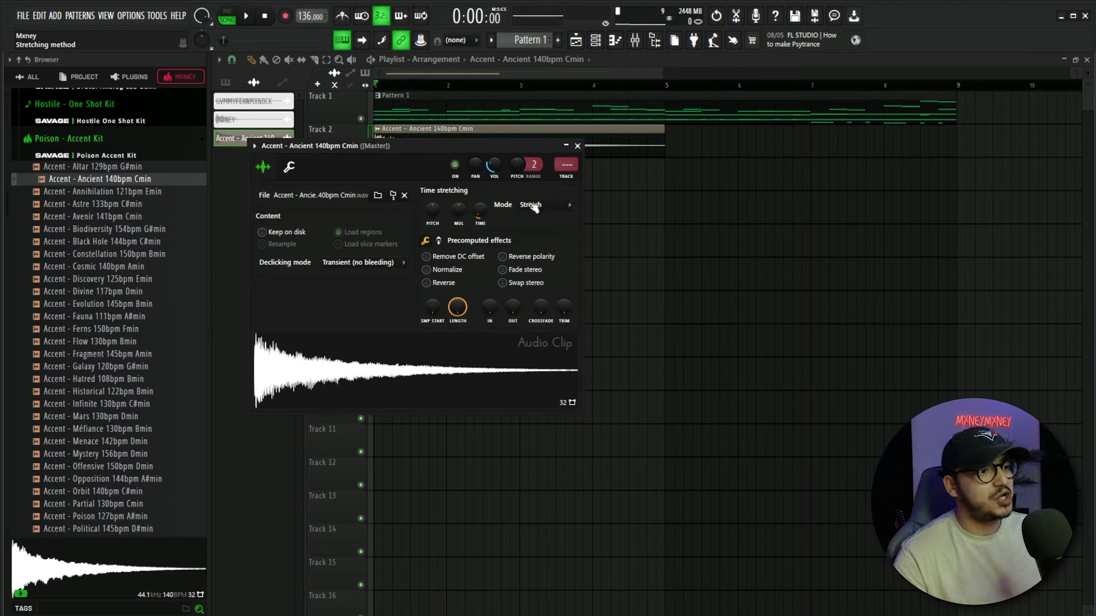
key("Escape")
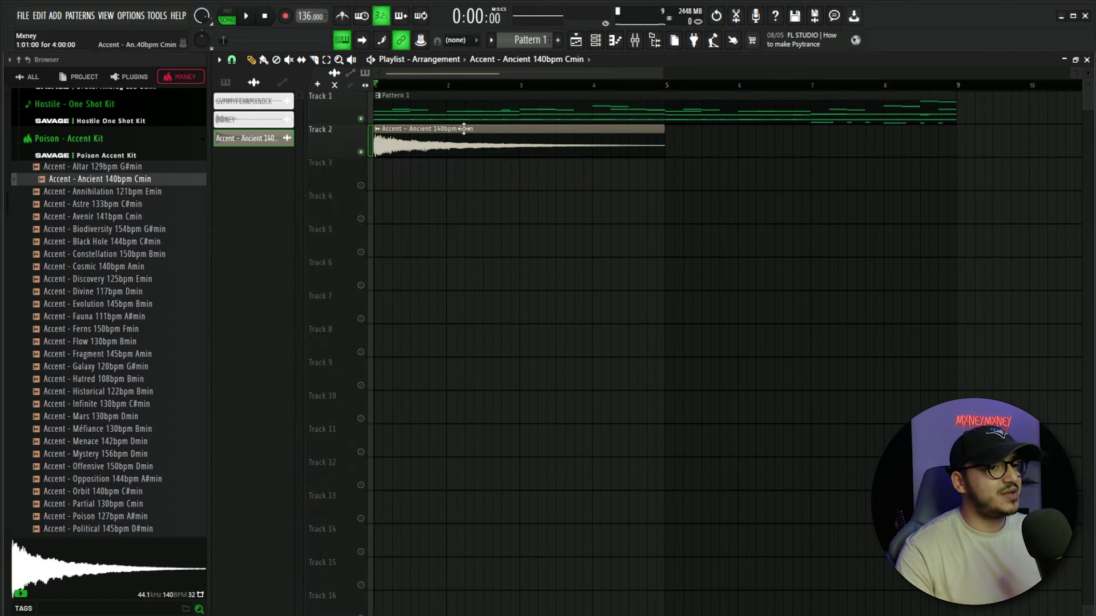
- Duplicate the Accent - Ancient clip to bar 5 of Track 2 while the arrangement plays
key("space")
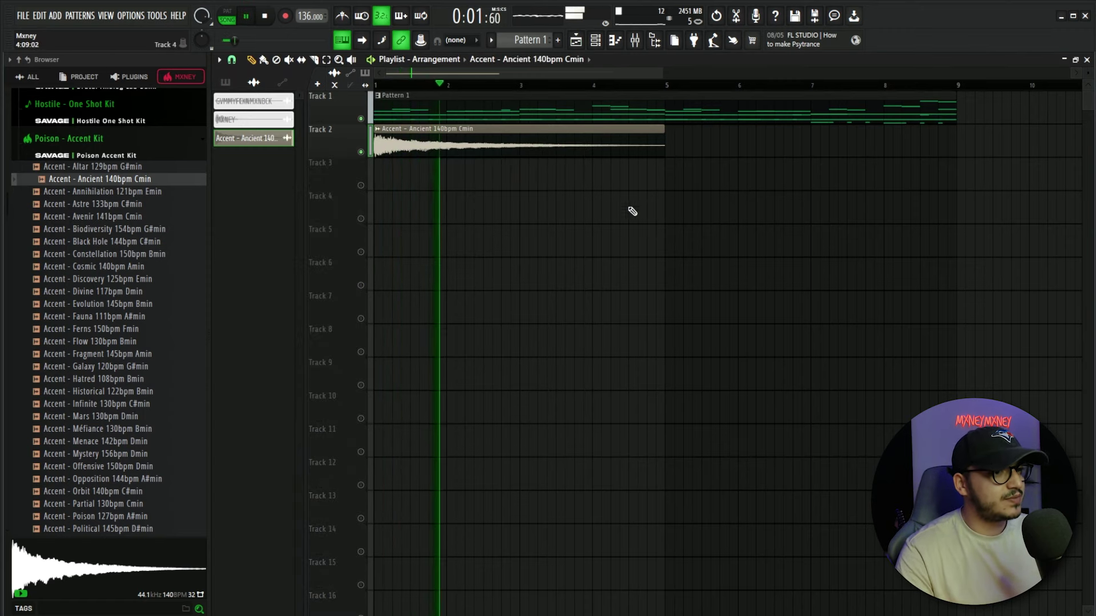
left_click(550, 147)
key("ctrl+b")
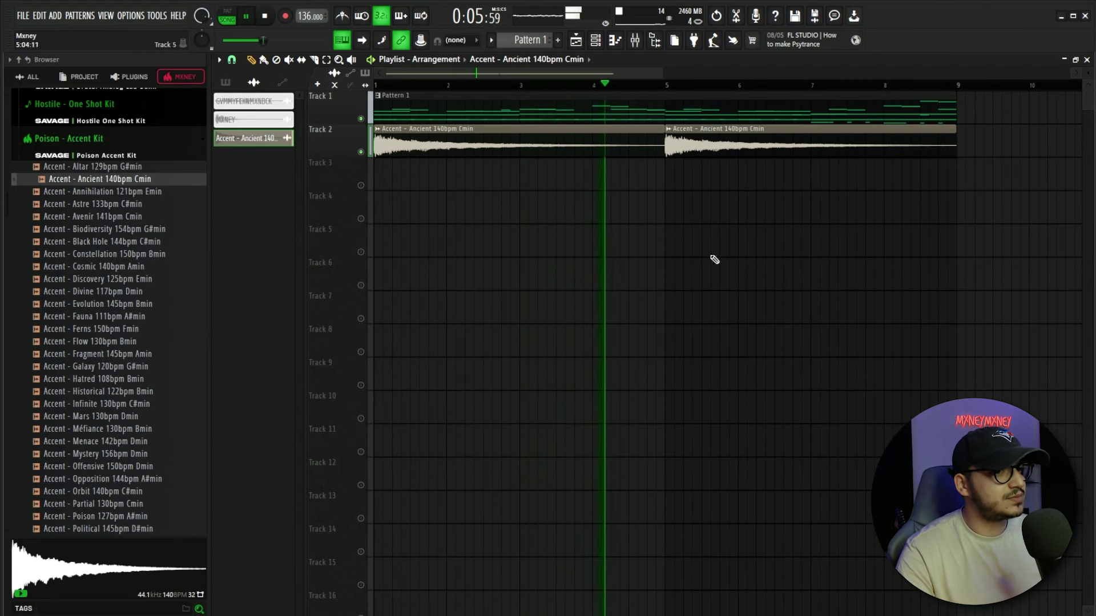
key("space")
- Audition more accent samples and place Accent - Historical 122bpm Bmin at bar 1 of Track 3, briefly soloing that track
scroll(96, 273, "down", 2)
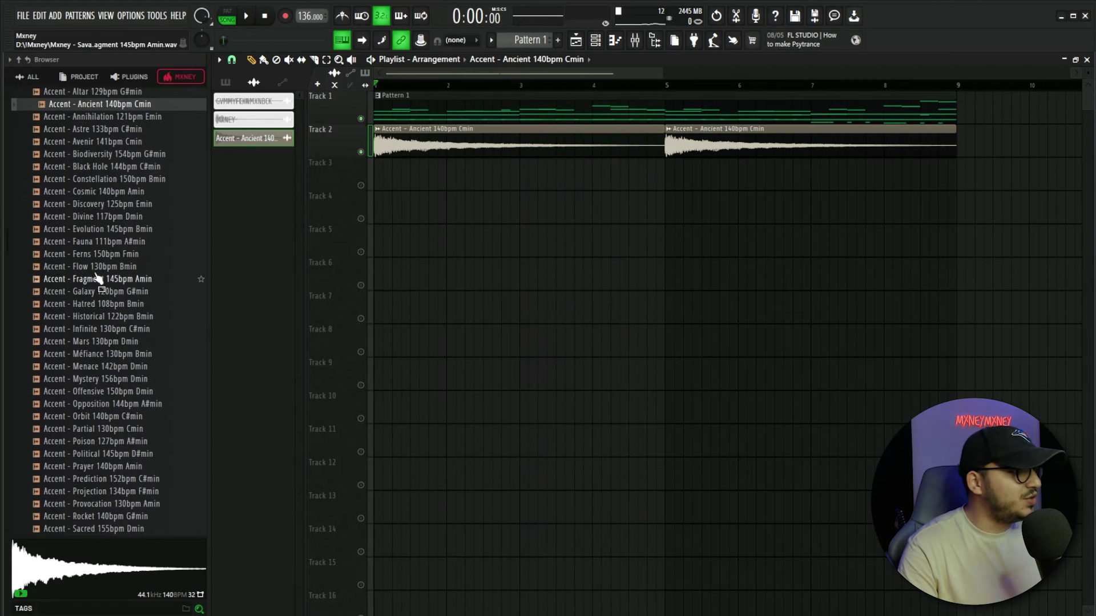
left_click(127, 142)
left_click(115, 242)
left_click(114, 317)
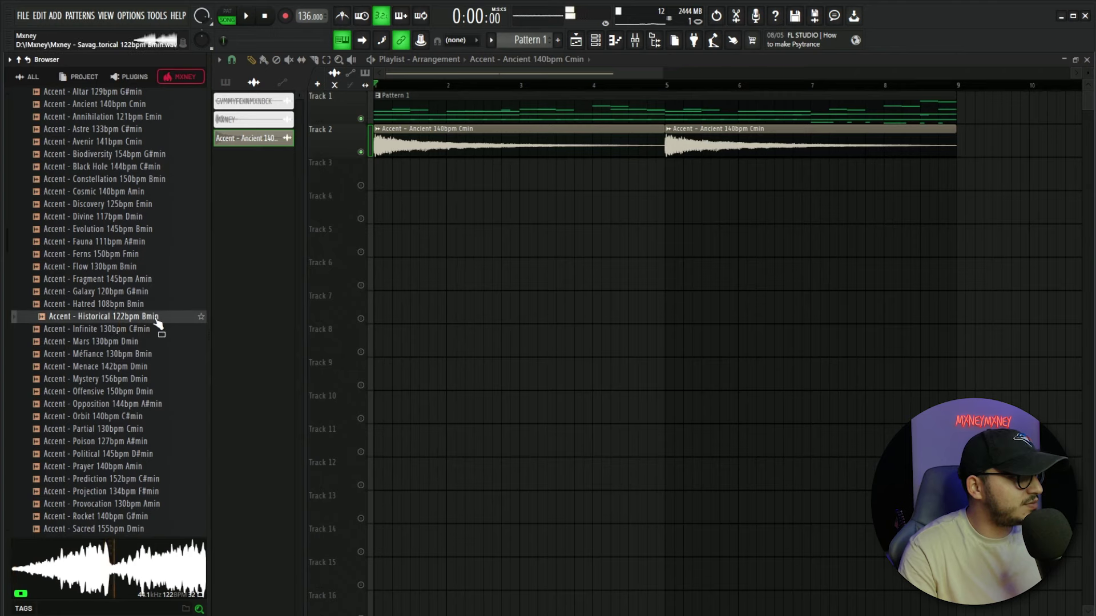
left_click_drag(154, 317, 455, 178)
right_click(361, 185)
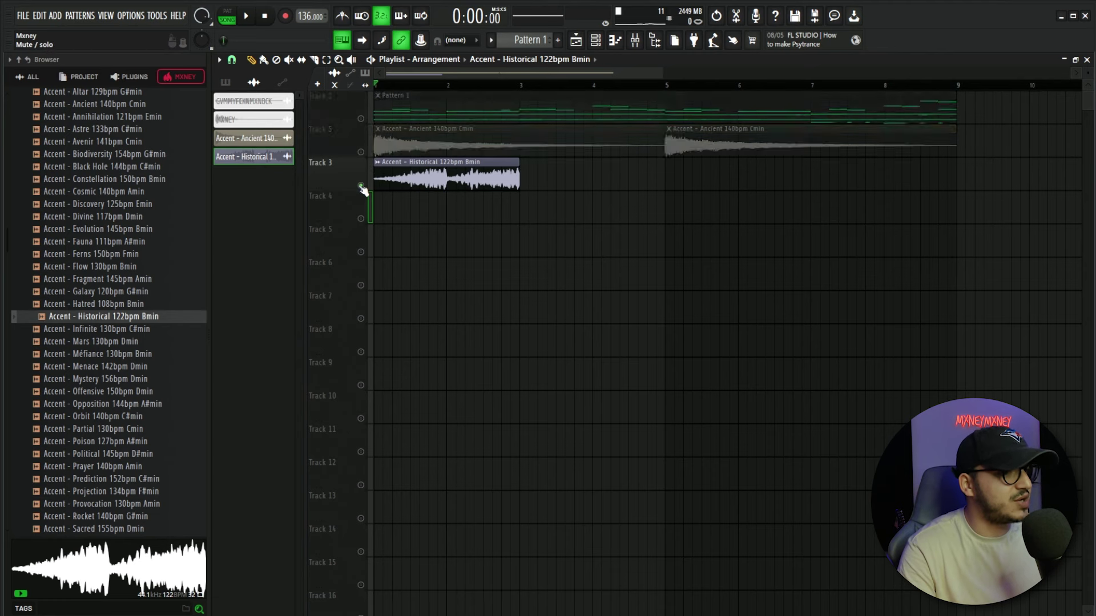
right_click(361, 185)
- Raise the Accent - Historical clip's pitch by 100 cents and set its time-stretching mode to Stretch
double_click(443, 173)
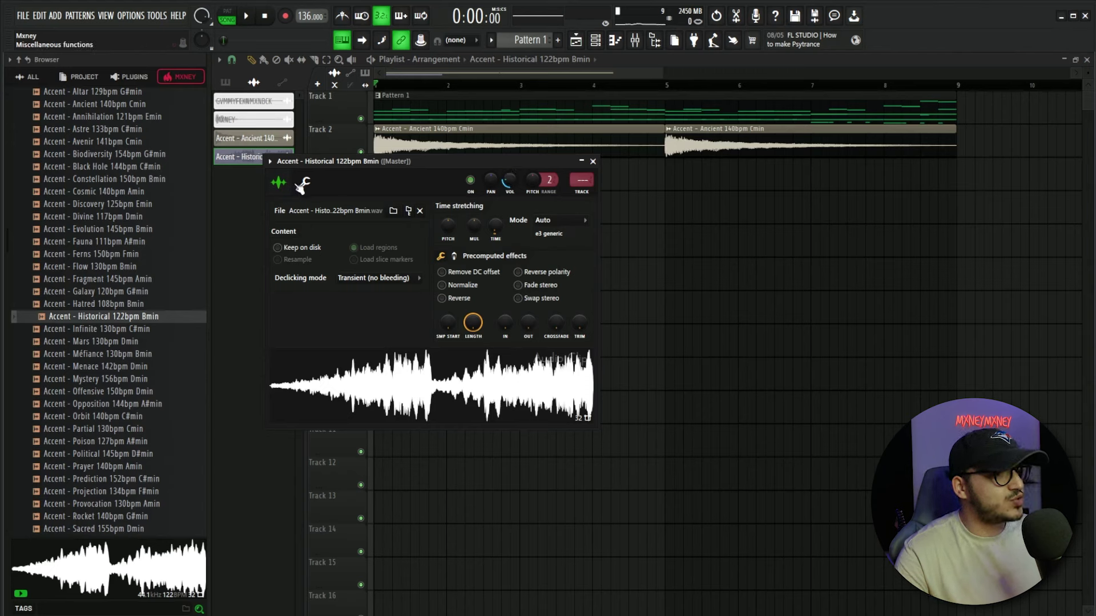
left_click(304, 184)
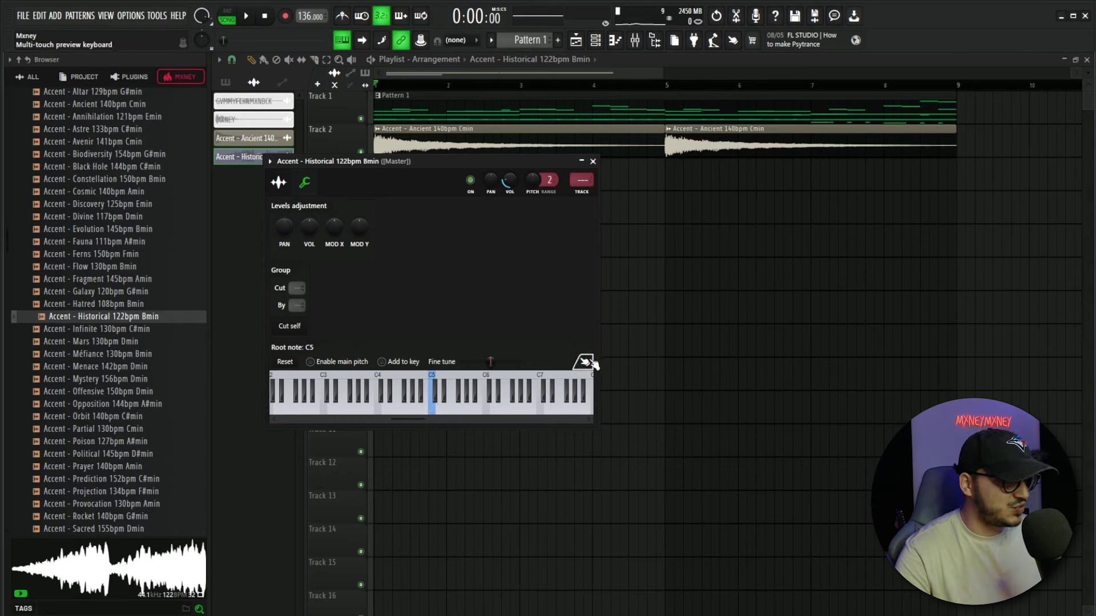
left_click(585, 362)
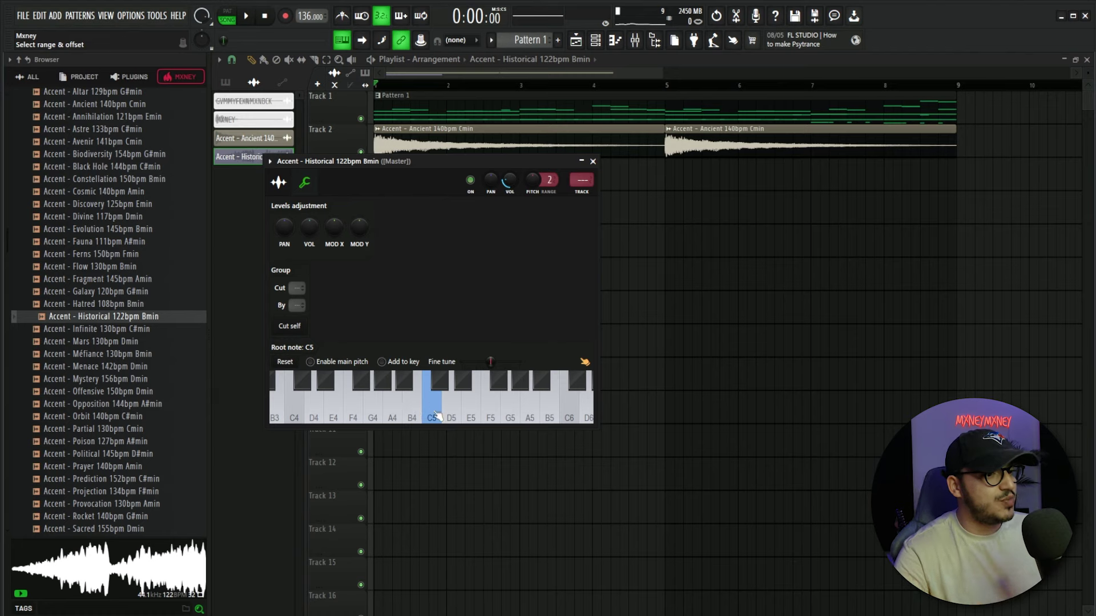
left_click(278, 182)
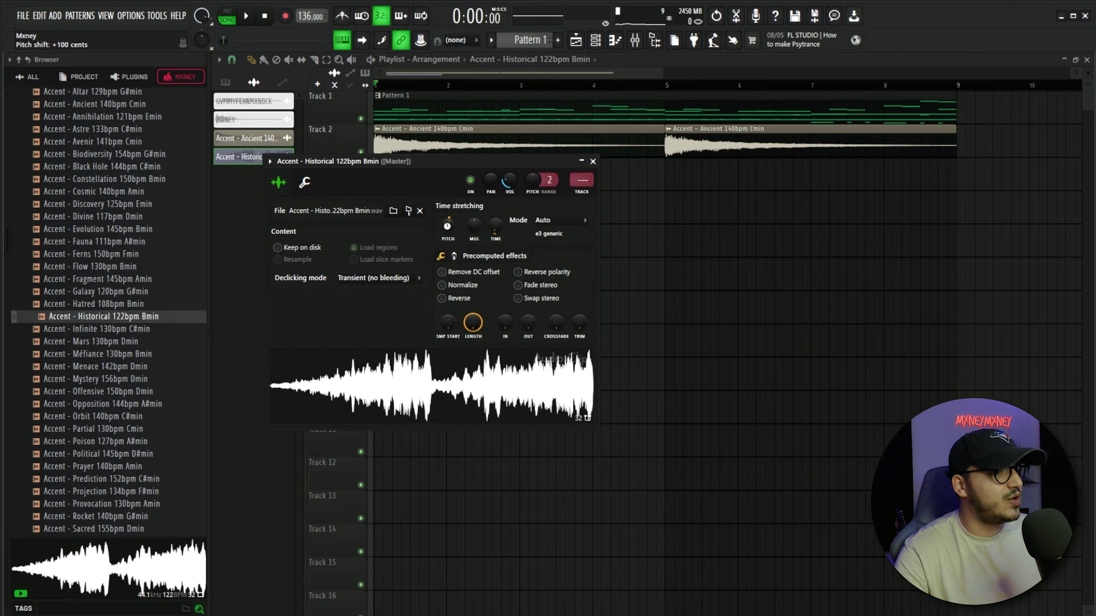
left_click(556, 221)
left_click(551, 253)
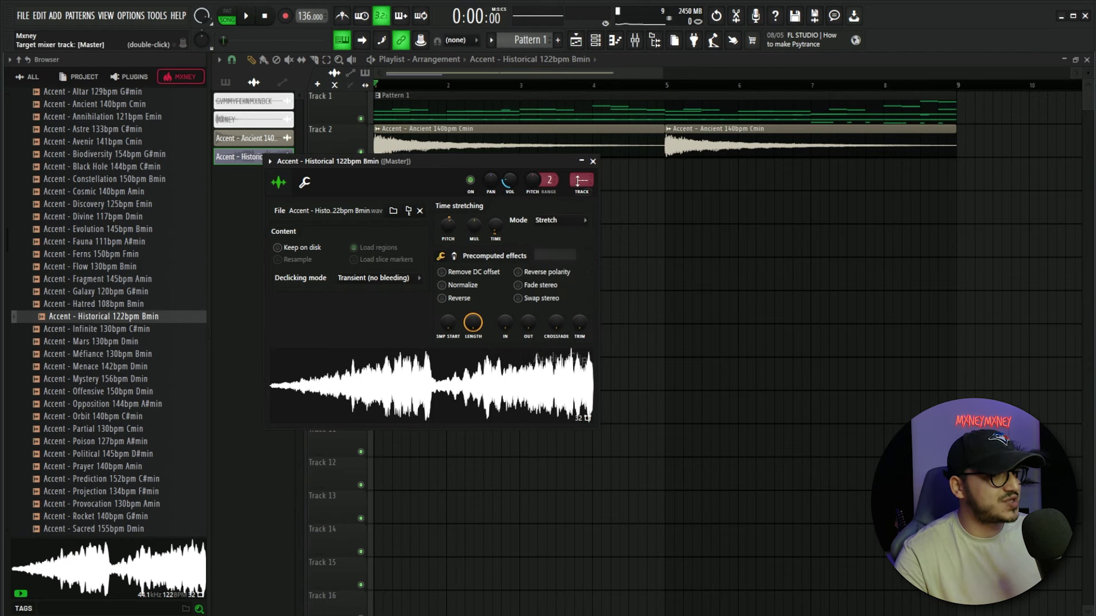
left_click(592, 161)
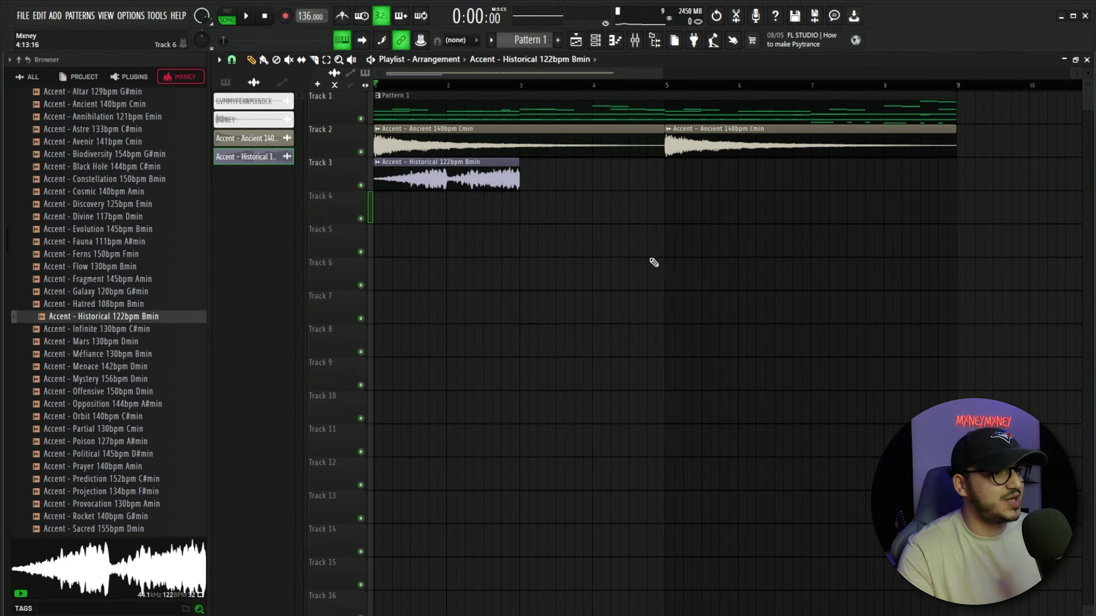
- Play the arrangement and lower the Accent - Historical clip's channel volume to 15%
key("space")
double_click(489, 177)
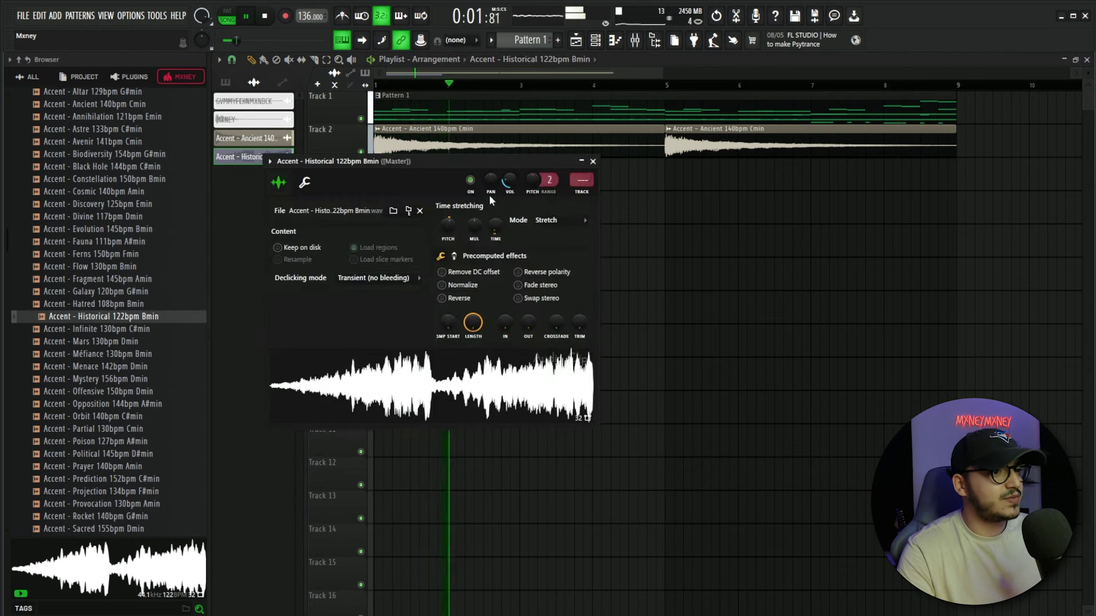
key("space")
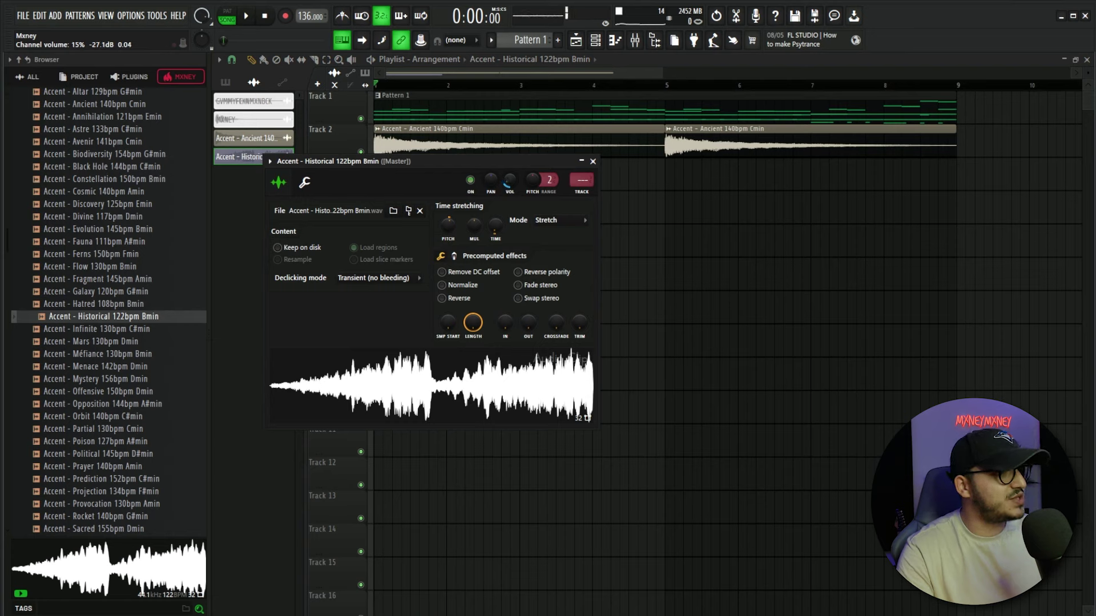
left_click(593, 161)
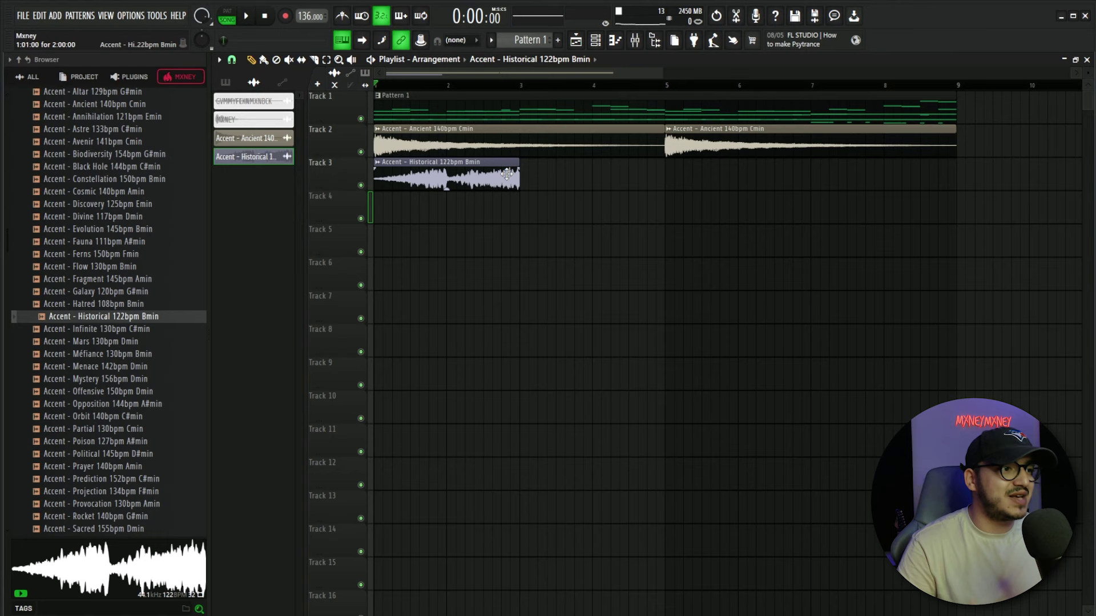
- Copy the Accent - Historical clip to bar 5 of Track 3 while the arrangement plays
key("space")
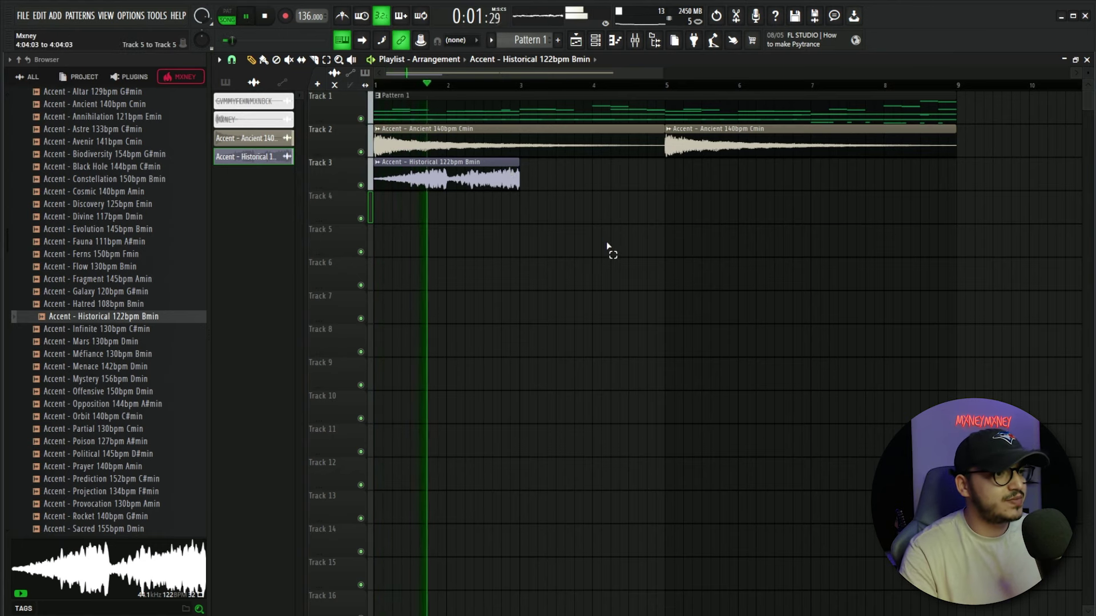
left_click_drag(408, 165, 679, 164)
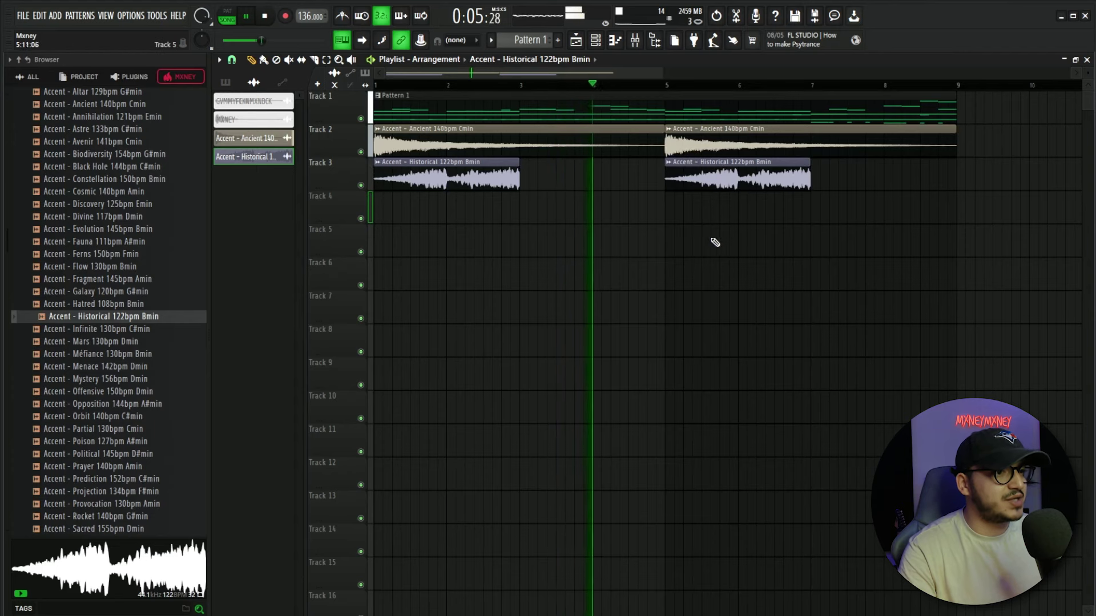
key("space")
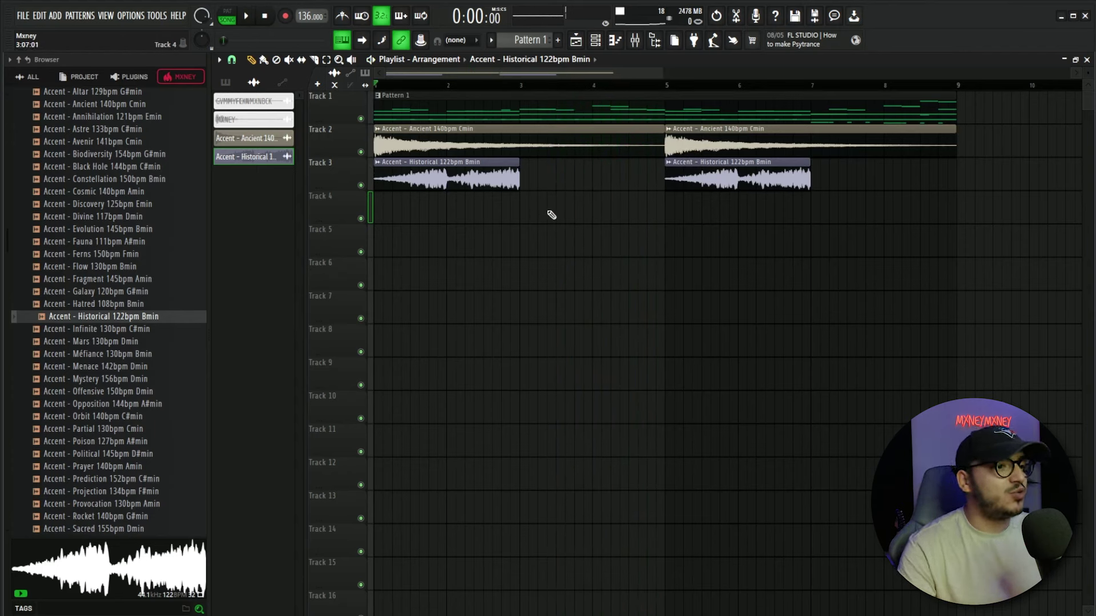
- Select bars 1 to 2 and bars 3 to 4 in turn on the playlist timeline, and clear the selection
left_click_drag(550, 214, 438, 178)
left_click_drag(520, 86, 376, 86)
left_click(609, 242, "ctrl")
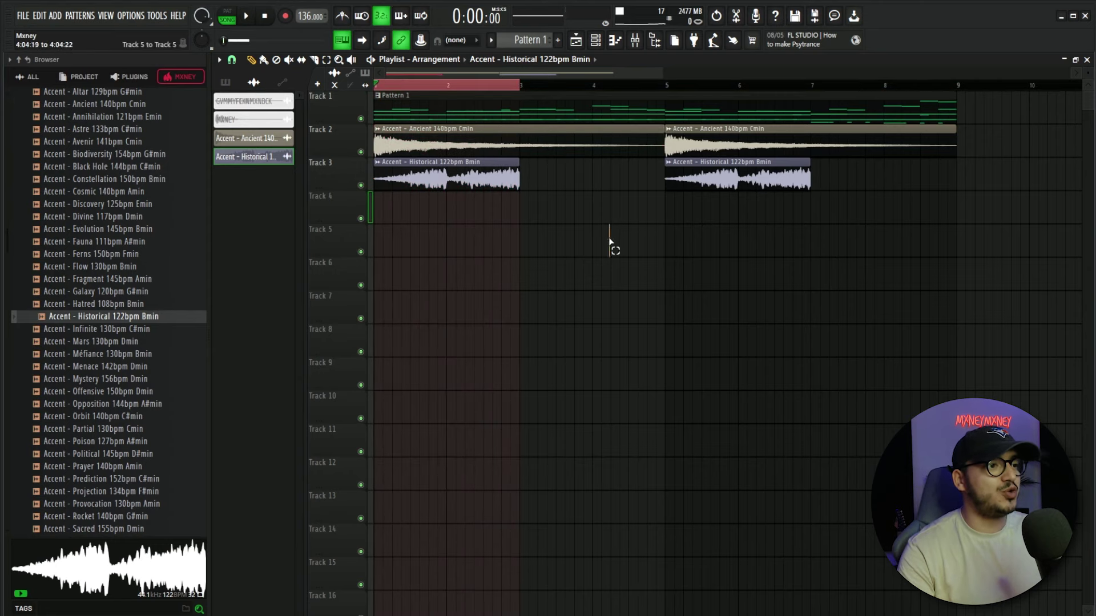
left_click_drag(520, 86, 665, 85)
left_click(603, 88, "ctrl")
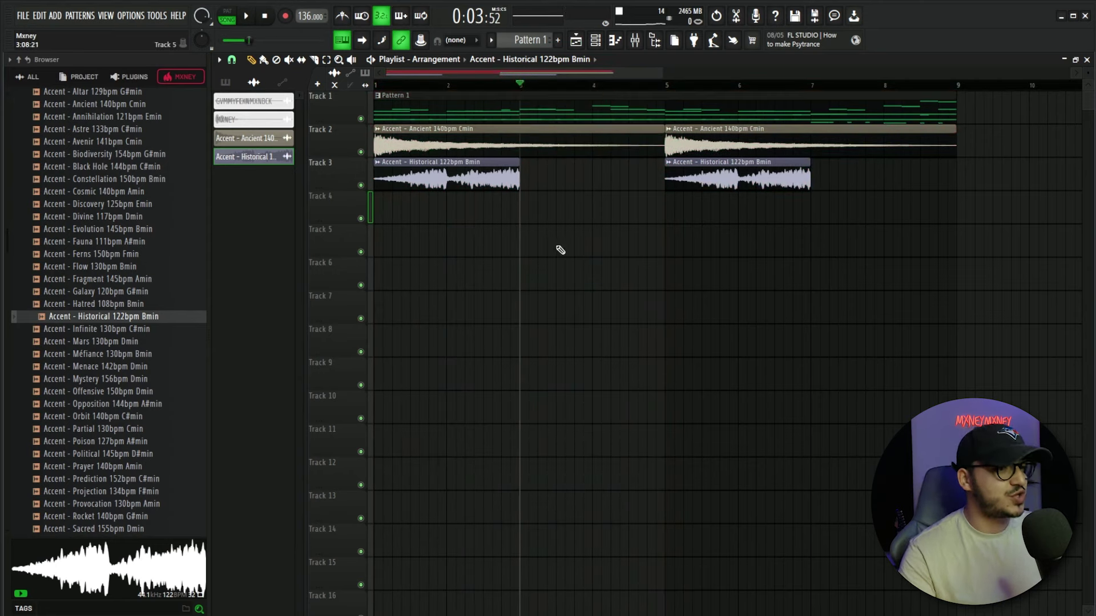
- Audition further accent samples and place Accent - Avenir 141bpm Cmin at bar 3 of Track 4
scroll(77, 248, "up", 3)
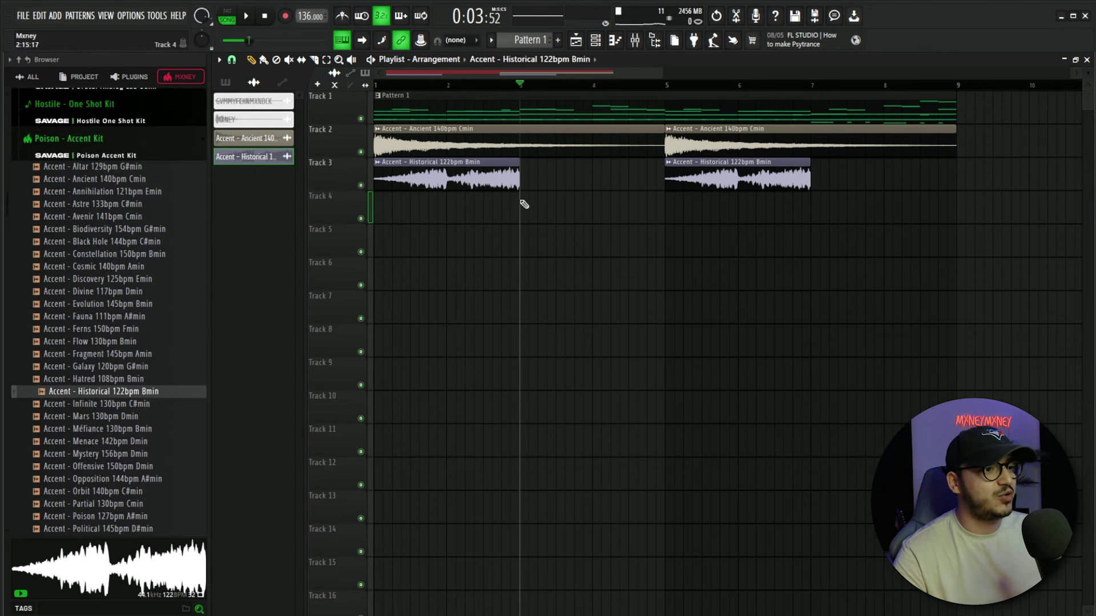
left_click(123, 229)
left_click(121, 216)
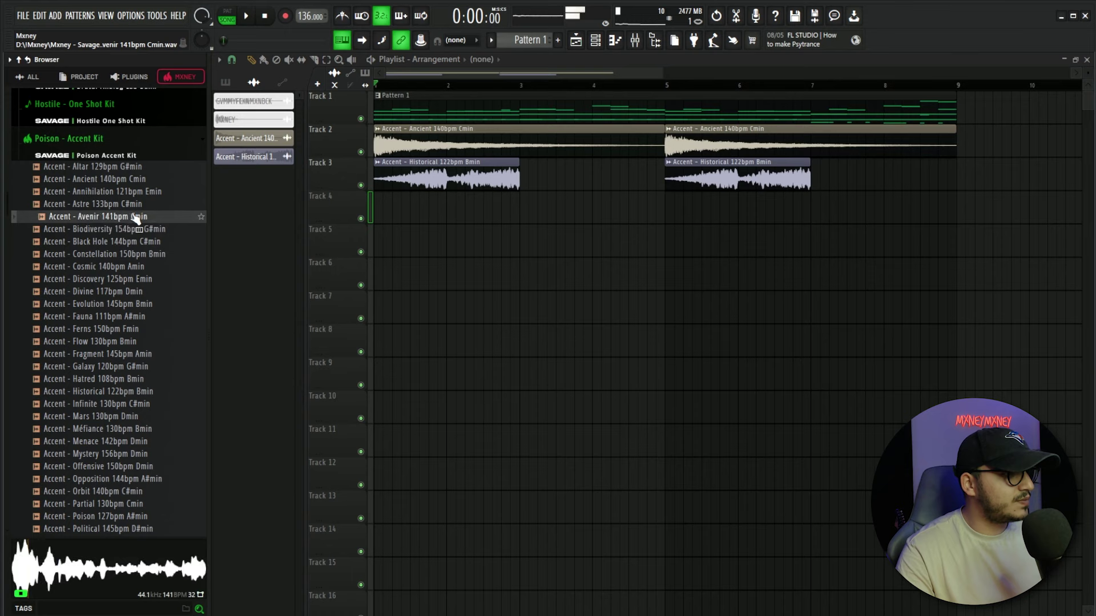
left_click_drag(121, 219, 532, 234)
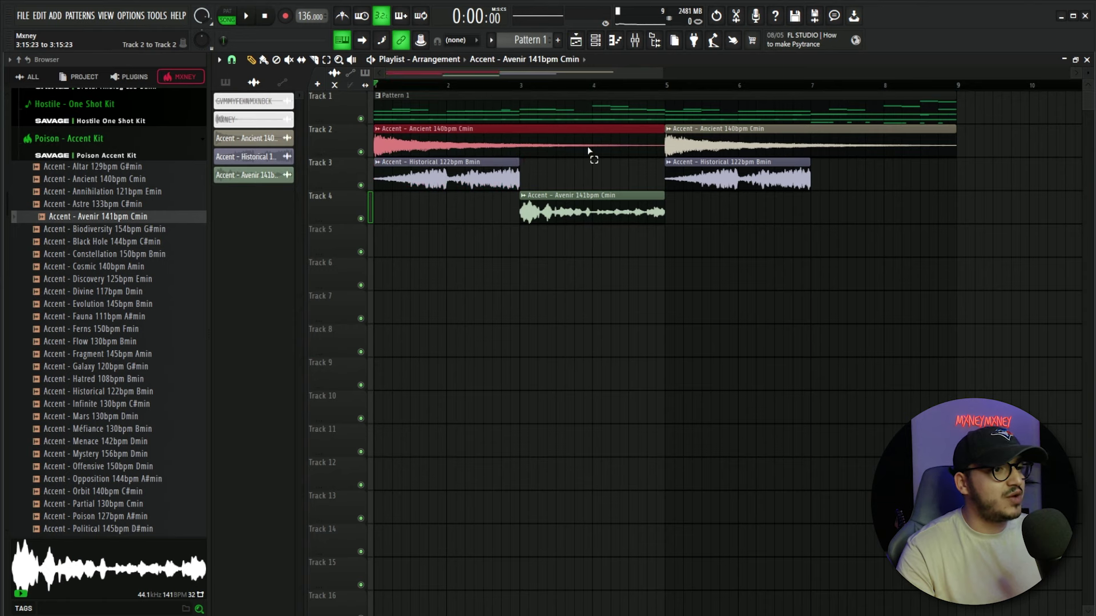
- Lower the Accent - Avenir clip's channel volume and set its time-stretching mode to Stretch, checking it in playback
double_click(604, 212)
left_click_drag(556, 227, 556, 254)
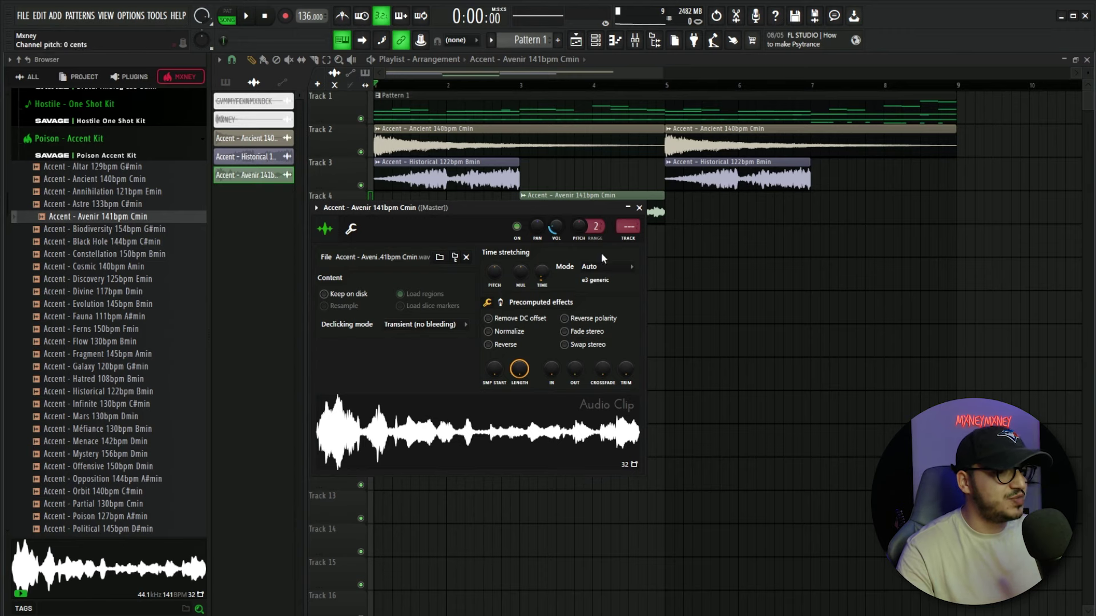
left_click(606, 277)
left_click(591, 296)
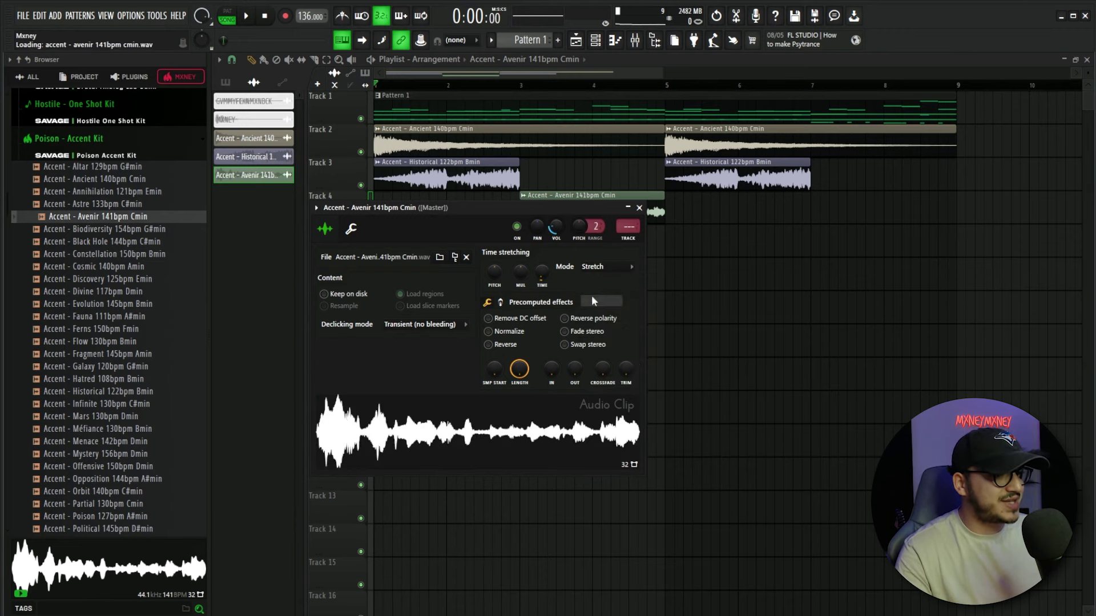
left_click(639, 208)
key("space")
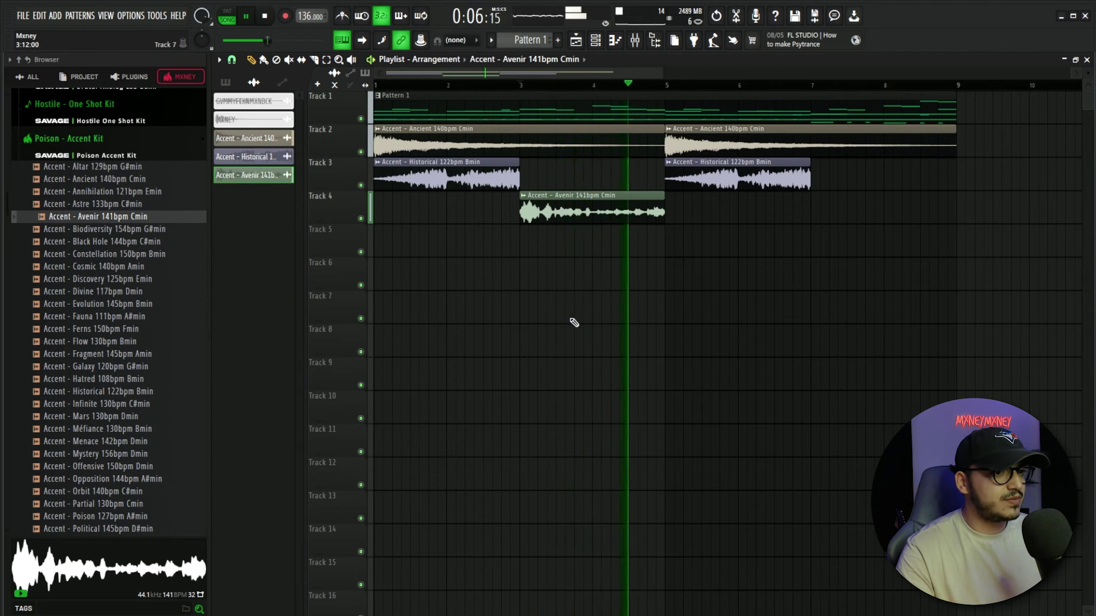
key("space")
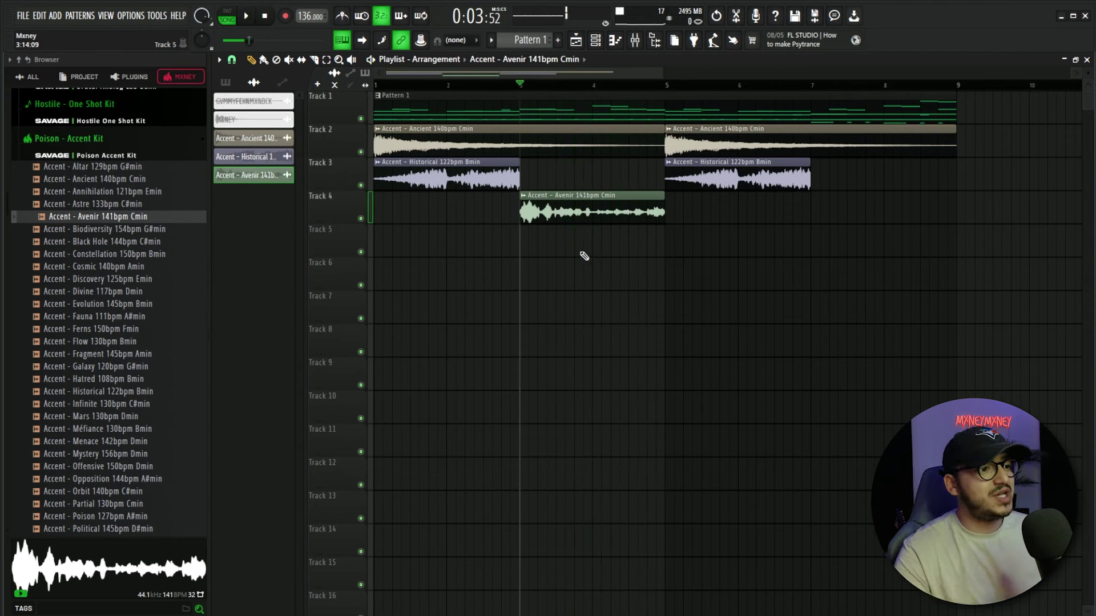
- Reverse the Accent - Avenir clip at bar 3 of Track 4 and check it in playback
double_click(546, 210)
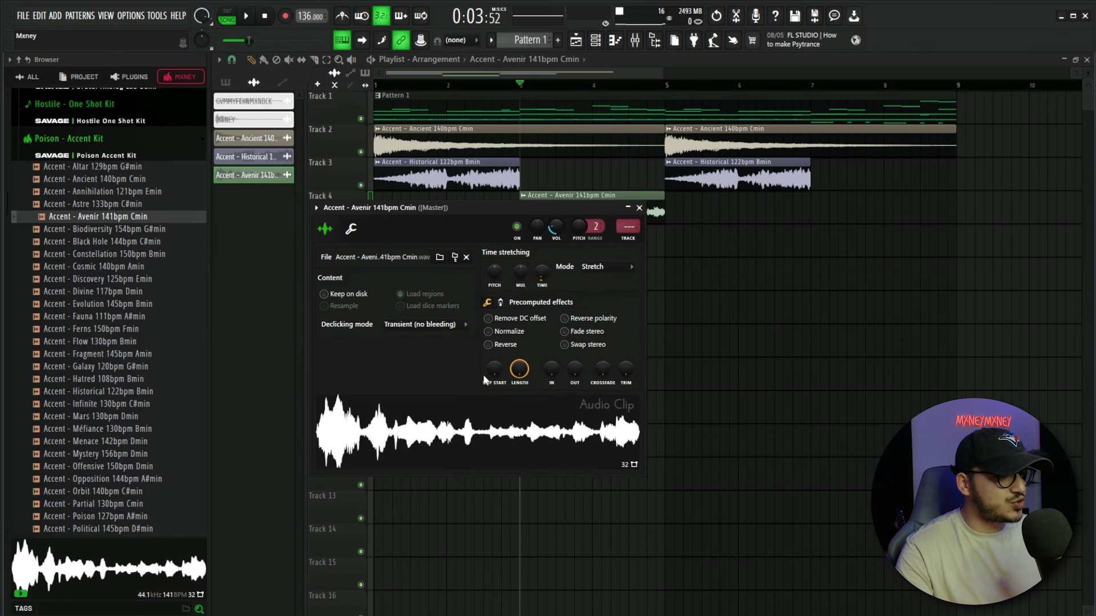
left_click(488, 345)
left_click_drag(499, 214, 656, 242)
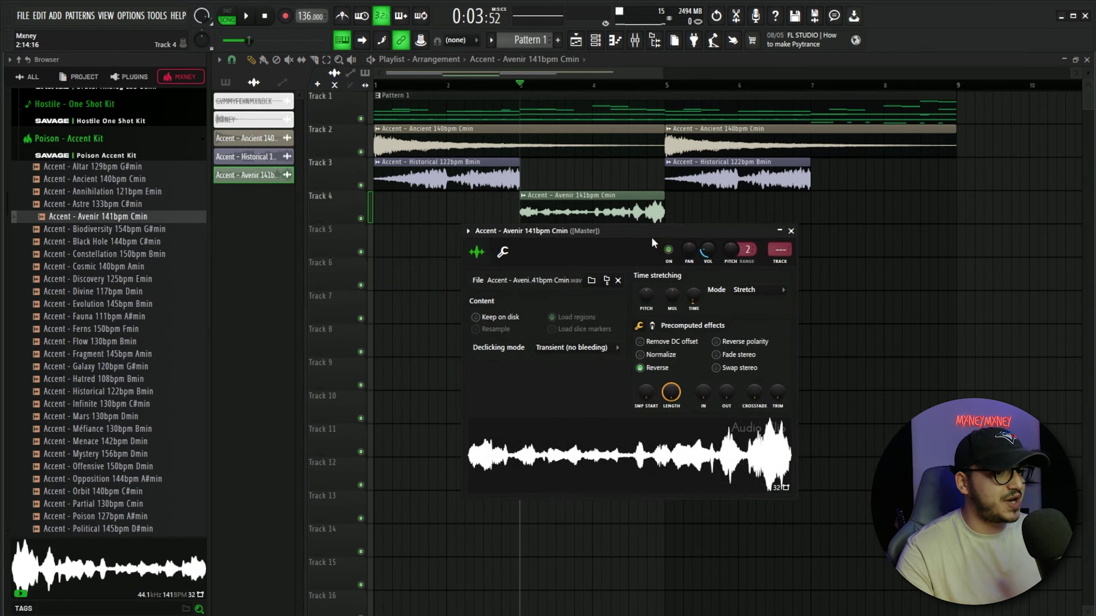
key("space")
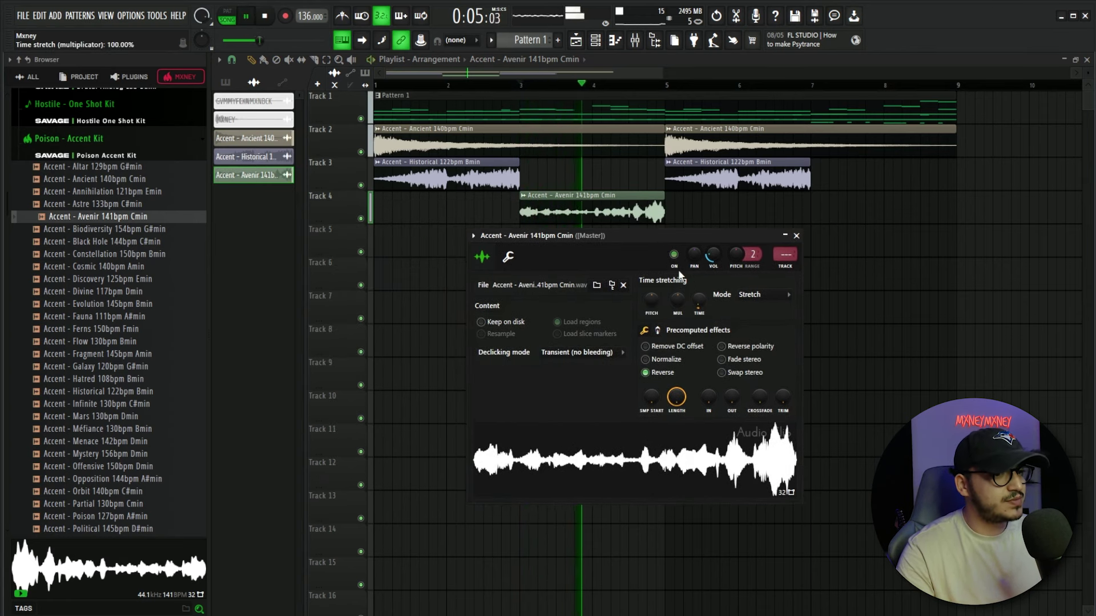
key("space")
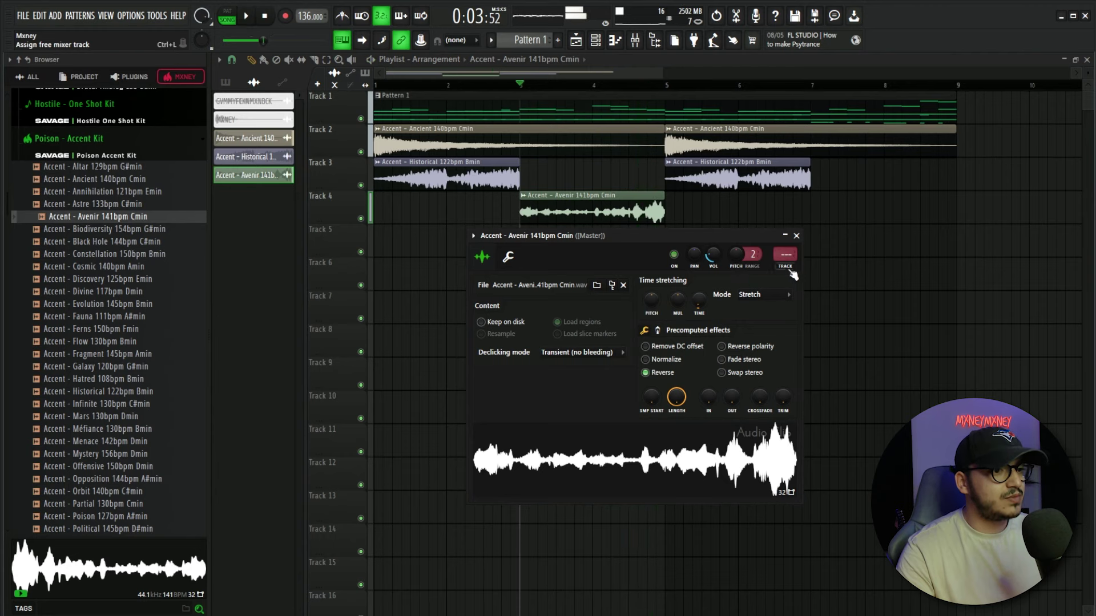
key("Escape")
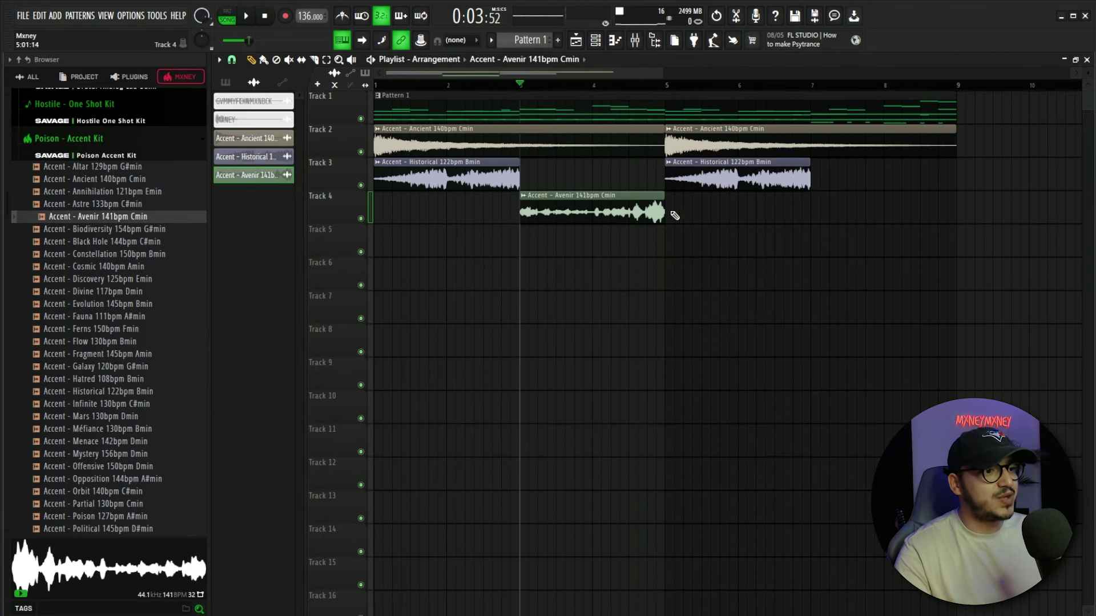
- Copy the reversed Accent - Avenir clip to bar 7 of Track 4 and make the copy unique
left_click(560, 205)
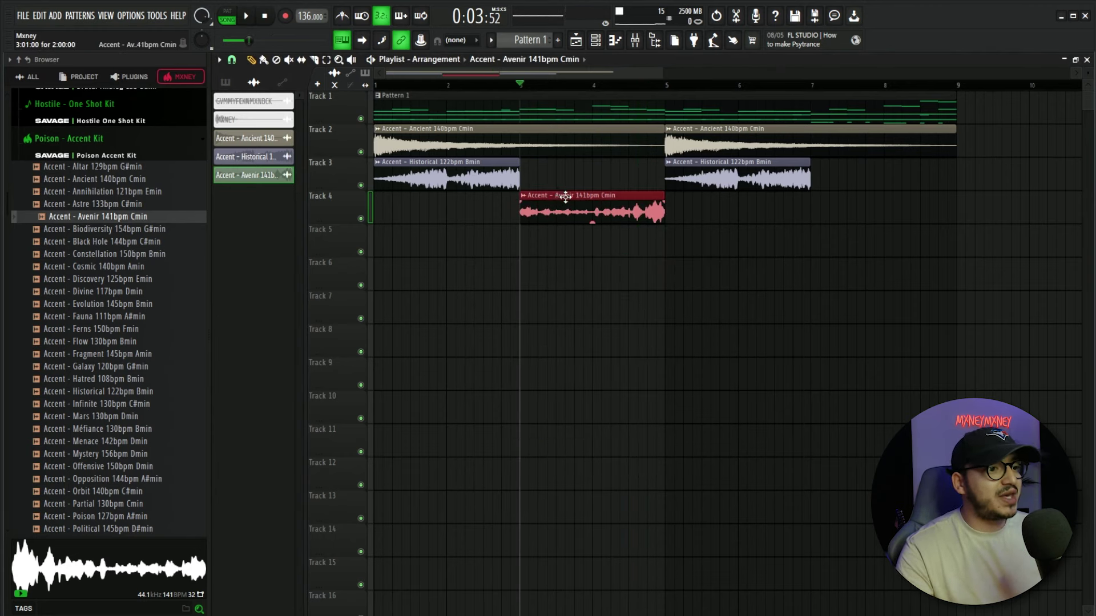
left_click_drag(564, 197, 854, 192)
left_click(889, 174)
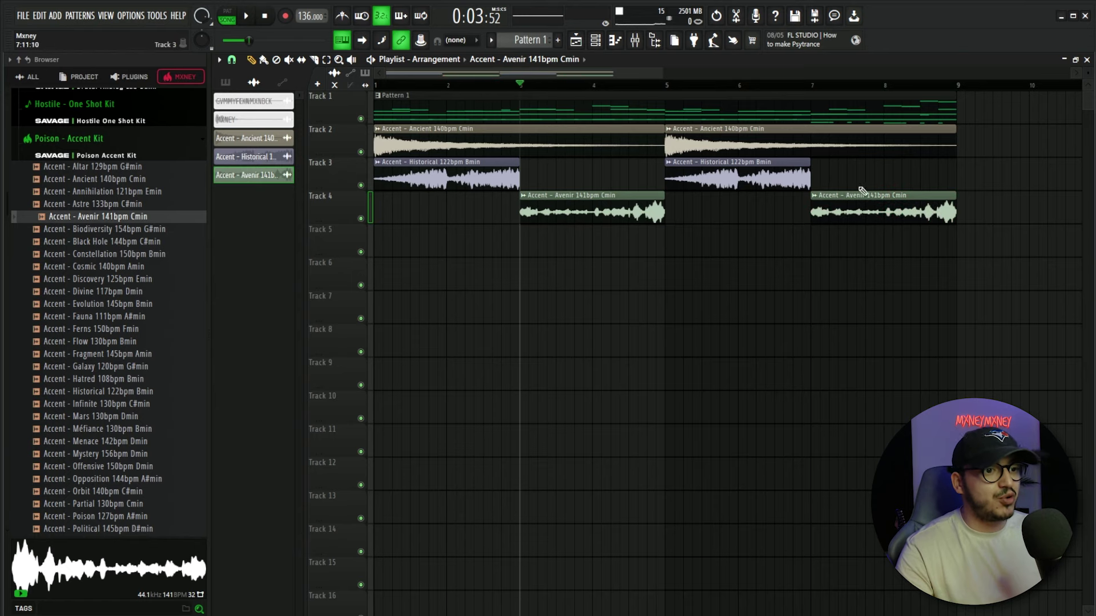
left_click(817, 201)
left_click(847, 308)
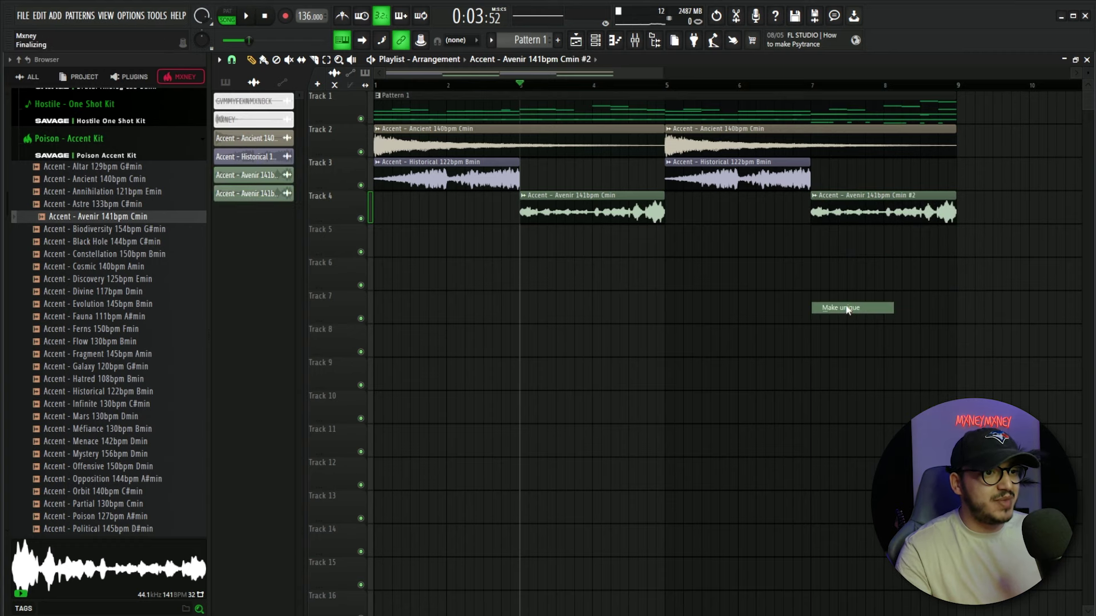
- Select the Accent - Avenir clips at bars 3 and 7 of Track 4 together and one at a time
left_click_drag(895, 247, 886, 219)
left_click_drag(612, 251, 594, 222)
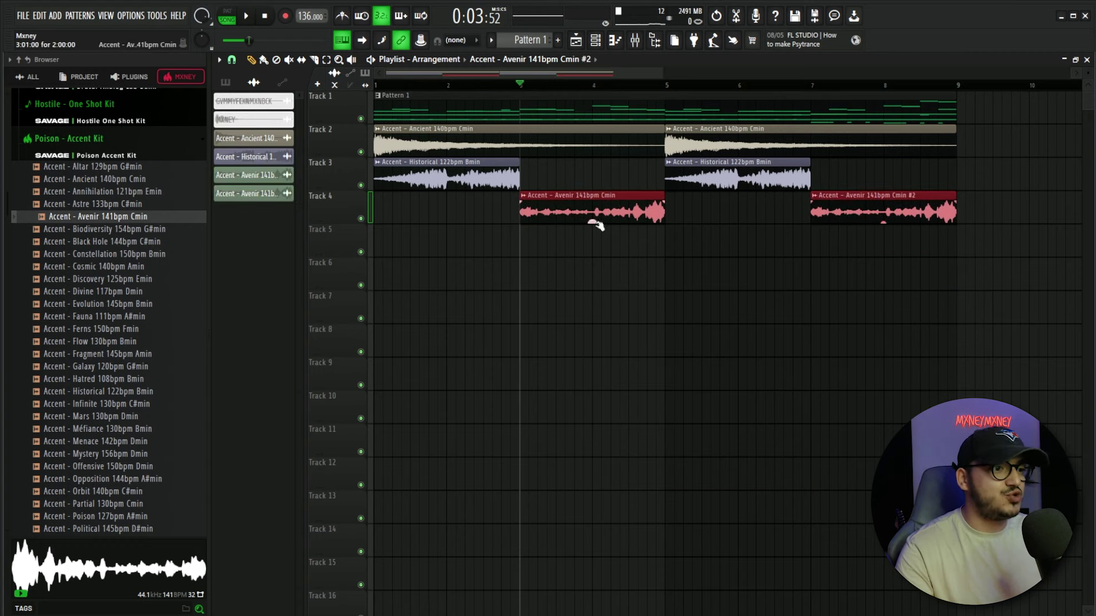
key("ctrl+d")
left_click_drag(903, 263, 887, 220)
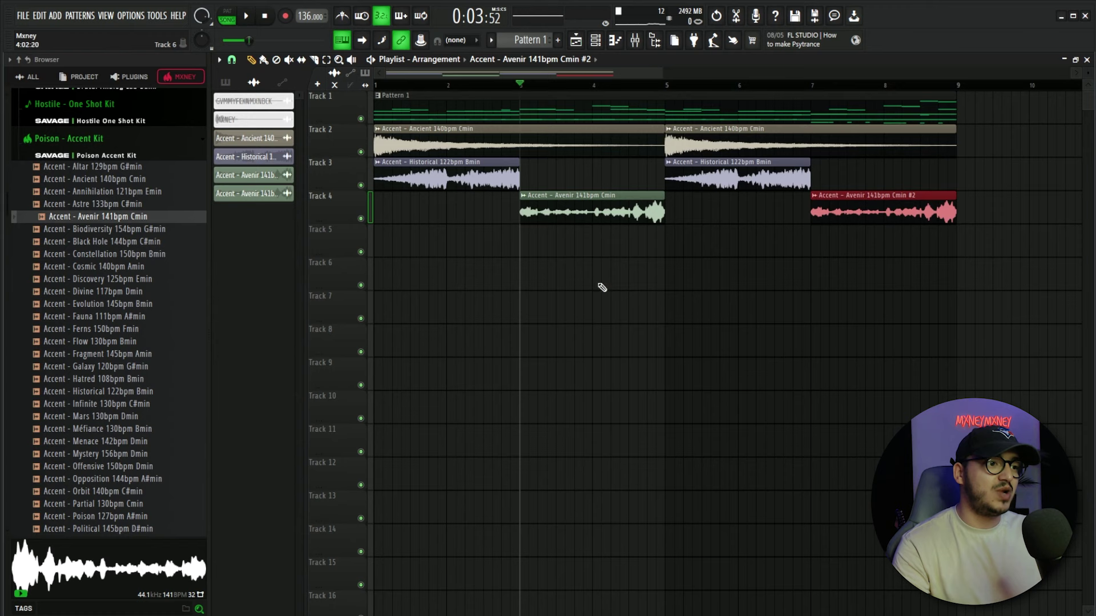
left_click_drag(619, 254, 605, 215)
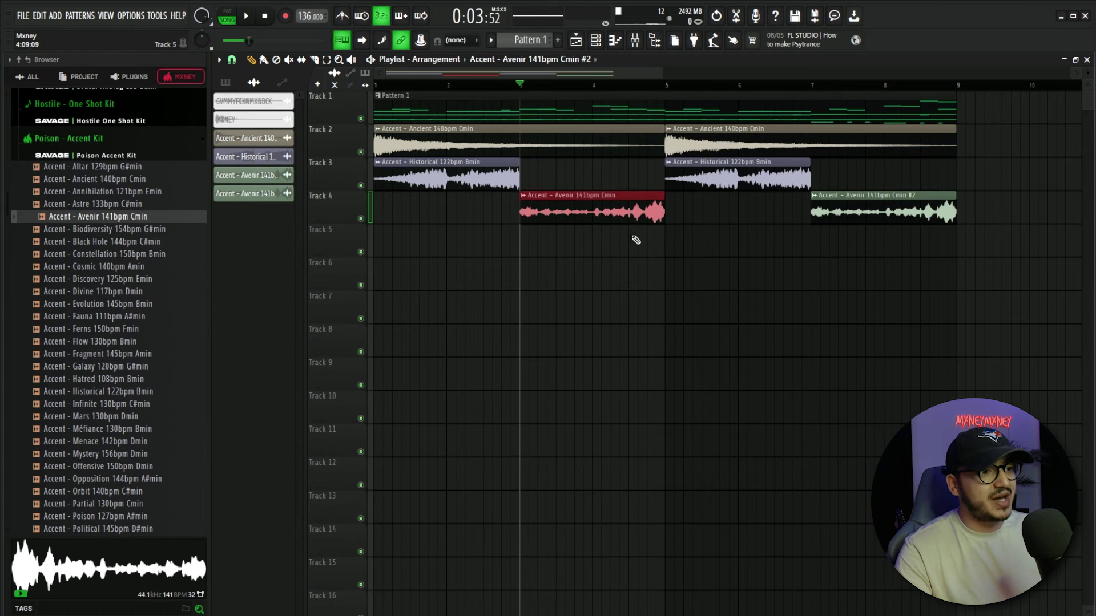
- Set the time-stretching pitch of the bar 7 Avenir clip to +1200 cents and play from bar 7
double_click(870, 206)
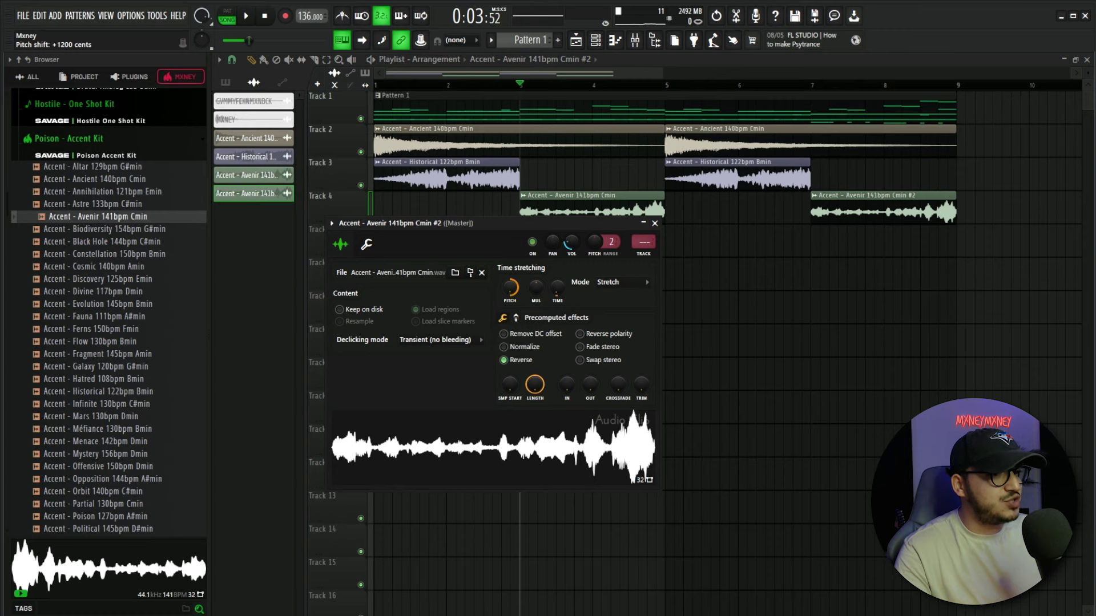
left_click(655, 224)
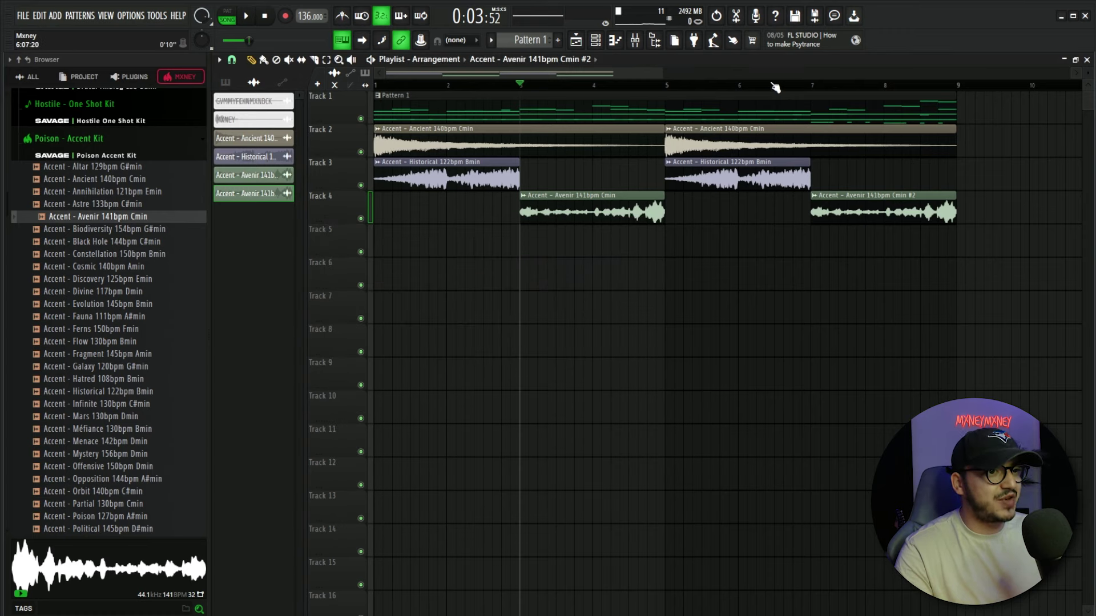
left_click(816, 86)
key("space")
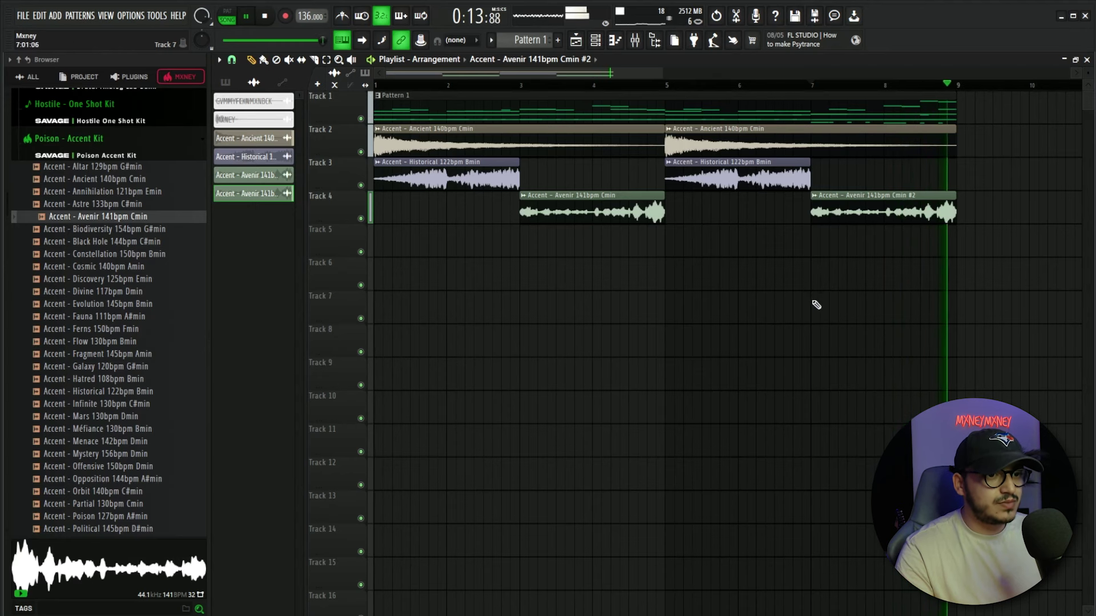
key("space")
- Reopen the bar 7 Avenir clip's channel settings and examine its root note keyboard
double_click(849, 212)
left_click_drag(526, 224, 646, 164)
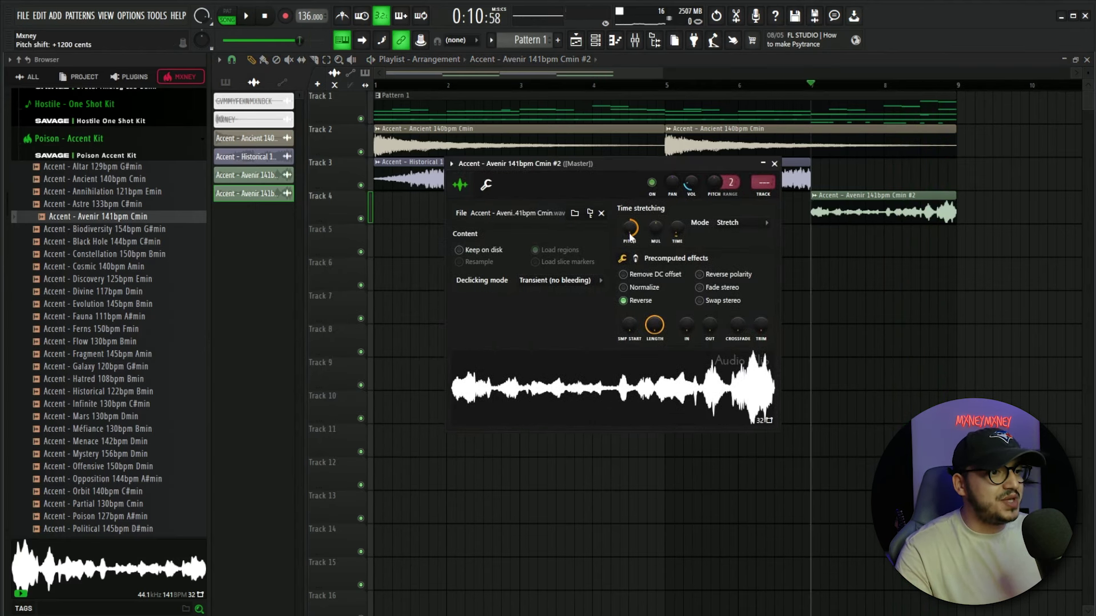
left_click(486, 184)
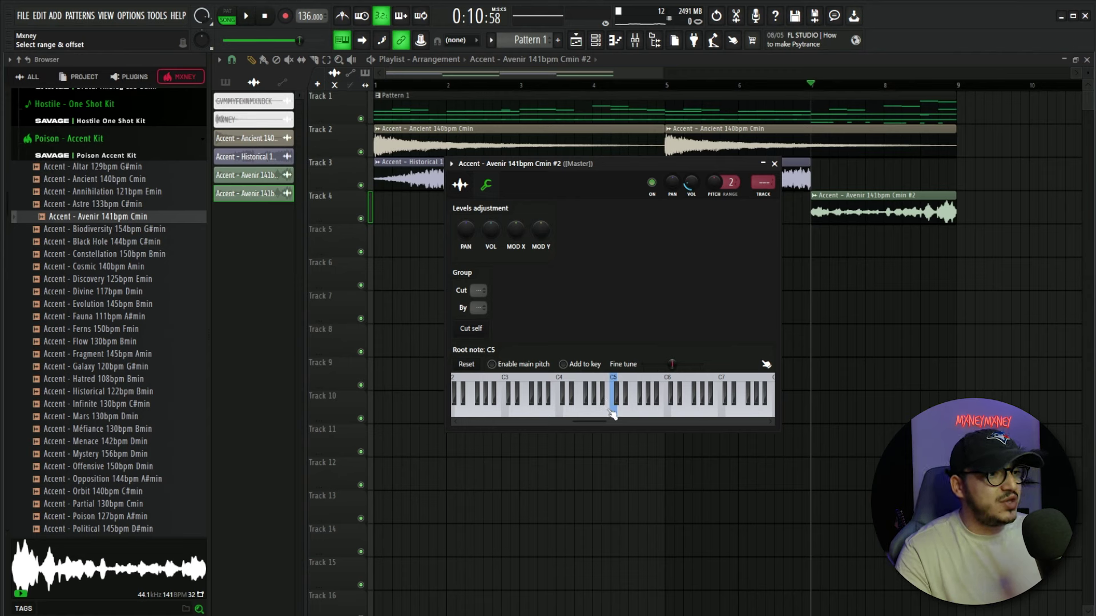
left_click(460, 184)
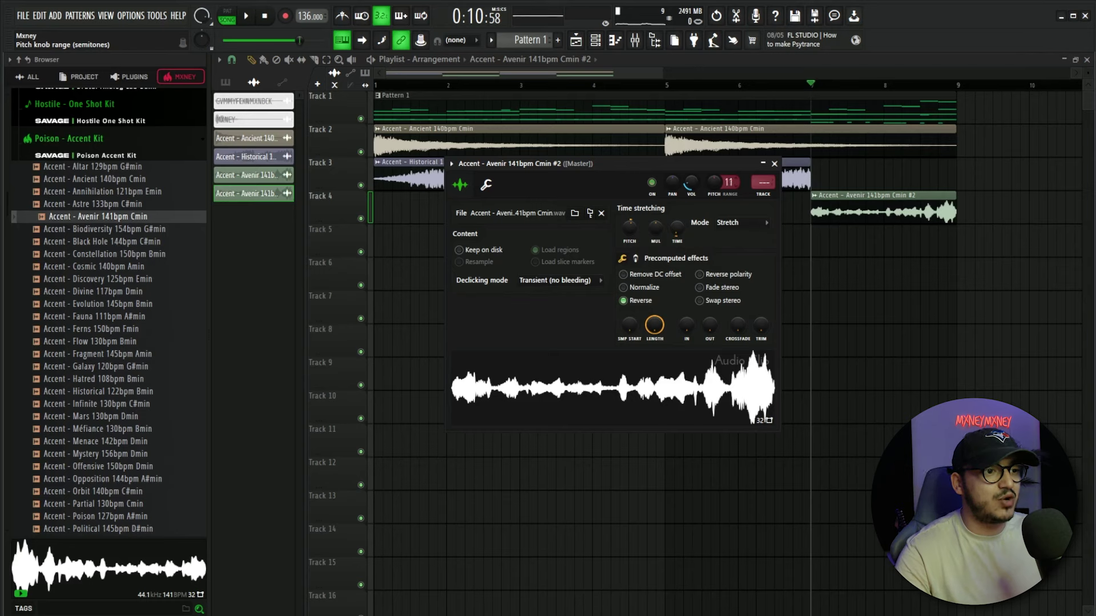
- Try a channel pitch of -1200 cents with a 12-semitone range, and widen the pitch range to 24 semitones
mouse_move(713, 182)
left_mouse_down()
mouse_move(714, 171)
mouse_move(711, 186)
left_mouse_up()
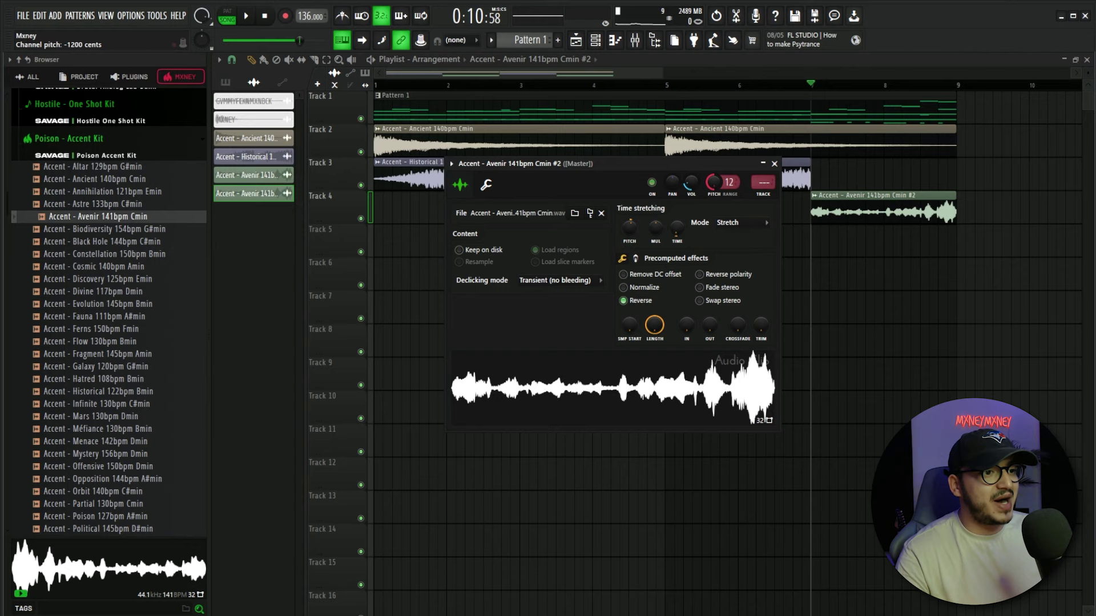
left_click_drag(714, 183, 718, 204)
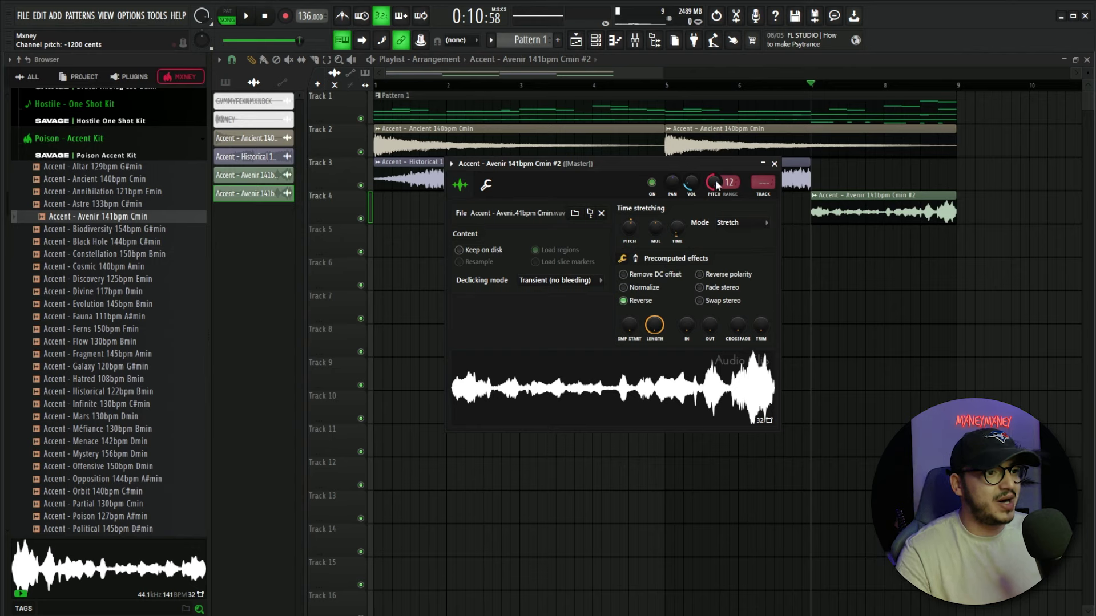
left_click_drag(728, 182, 728, 165)
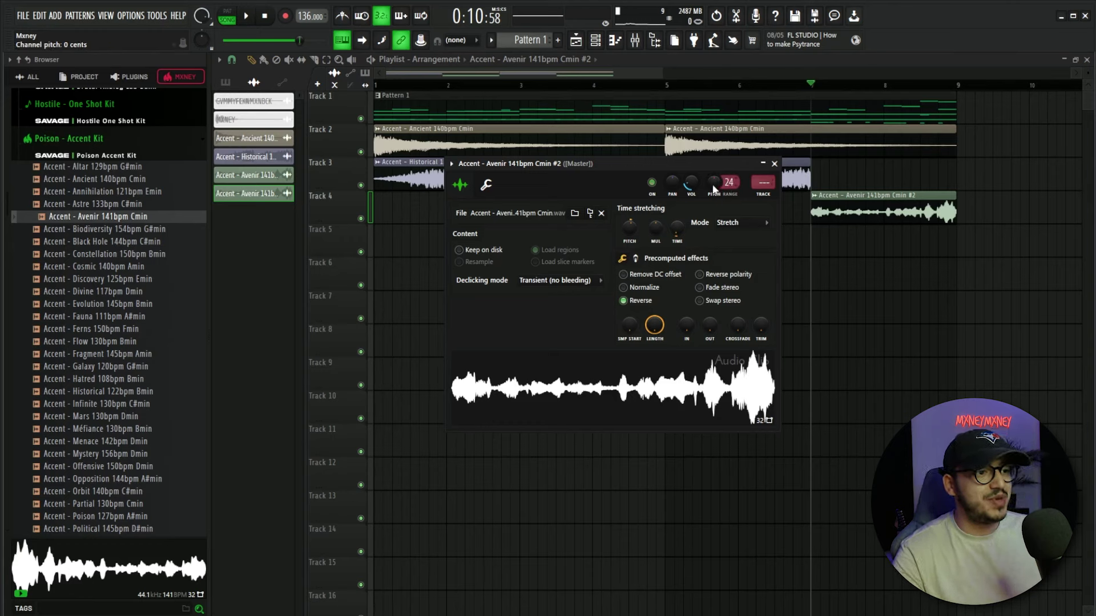
- Raise the bar 7 clip's channel pitch with the range set to 12 semitones, and reset its time-stretching pitch
mouse_move(713, 189)
left_mouse_down()
mouse_move(714, 165)
mouse_move(718, 193)
left_mouse_up()
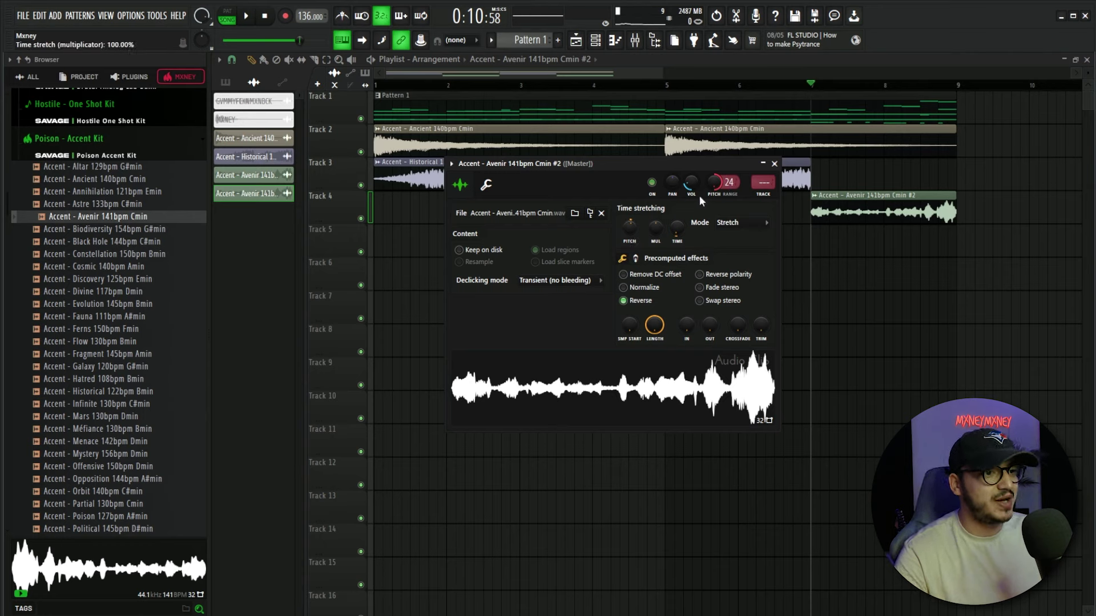
left_click_drag(726, 182, 726, 197)
right_click(627, 229)
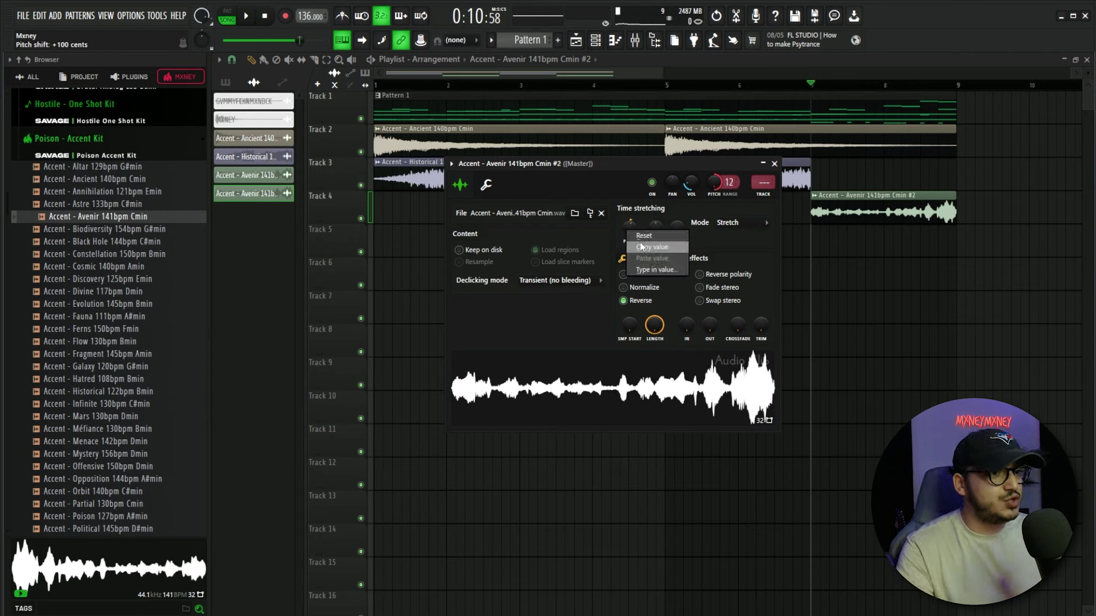
left_click(642, 237)
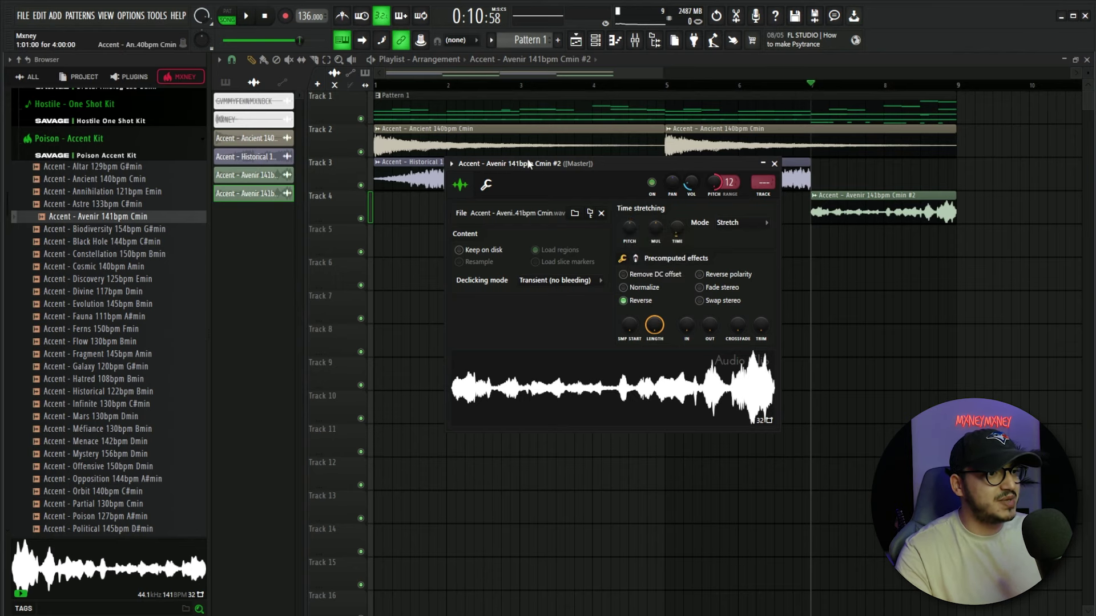
left_click(774, 164)
- Select both Accent - Avenir channels in the channel rack and route them to mixer insert 10
left_click(595, 40)
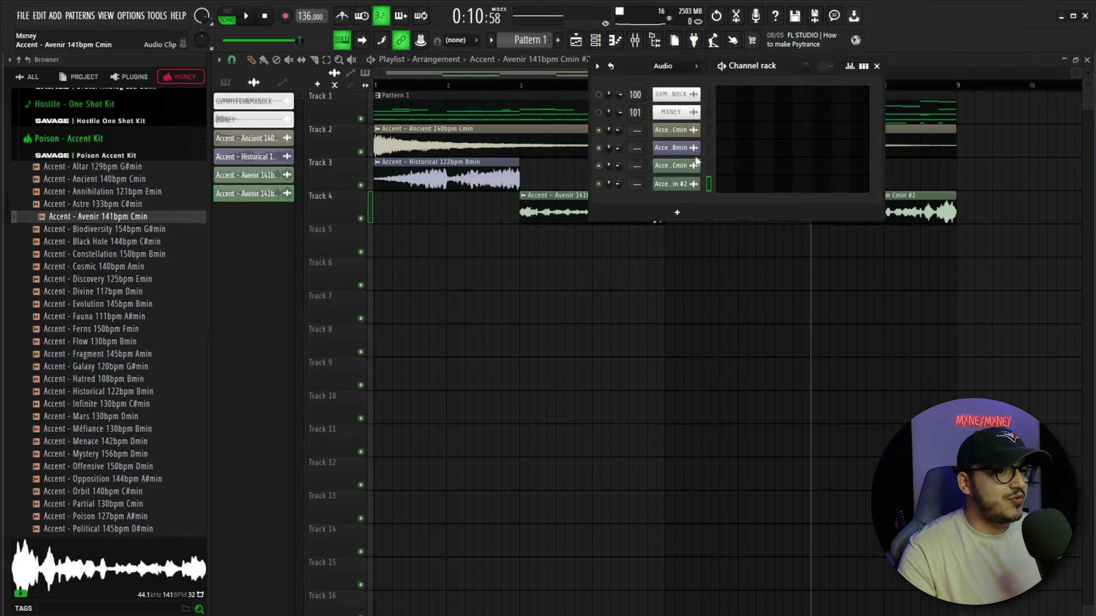
left_click_drag(708, 166, 707, 186)
left_click(634, 40)
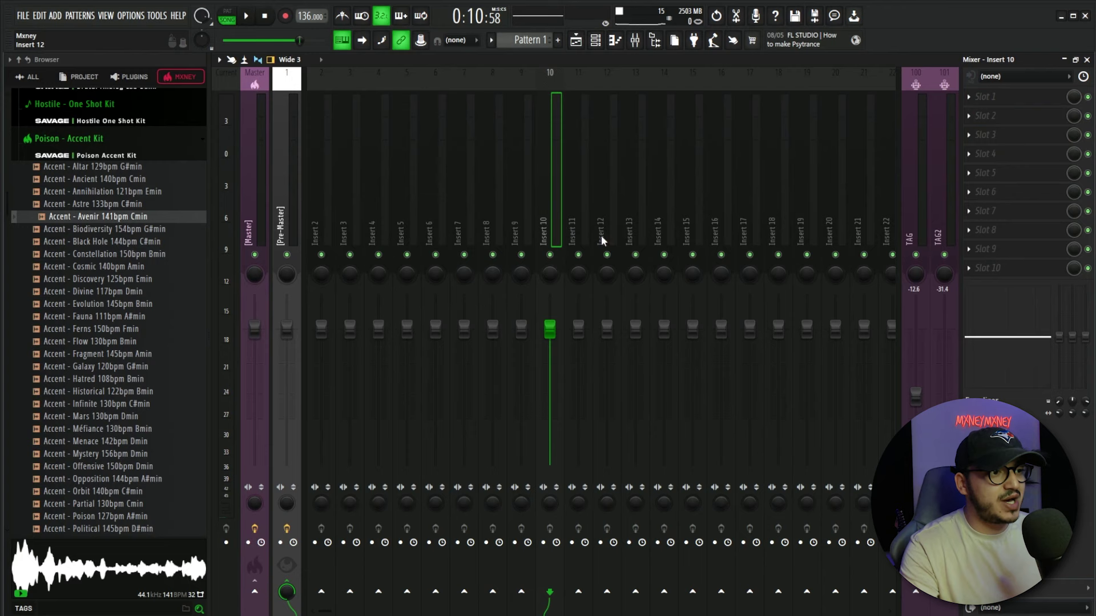
key("ctrl+l")
- Add Fruity parametric EQ 2 in slot 4 with the 30Hz + 18kHz cut preset and lower its low pass to about 4598 Hz
left_click(1001, 153)
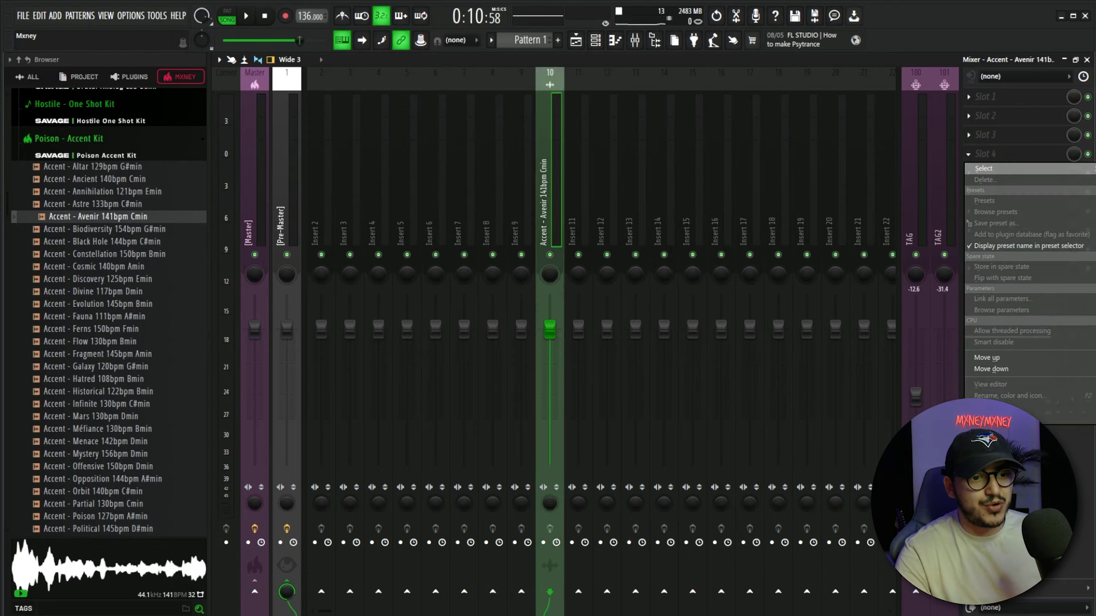
left_click(1008, 383)
left_click(602, 131)
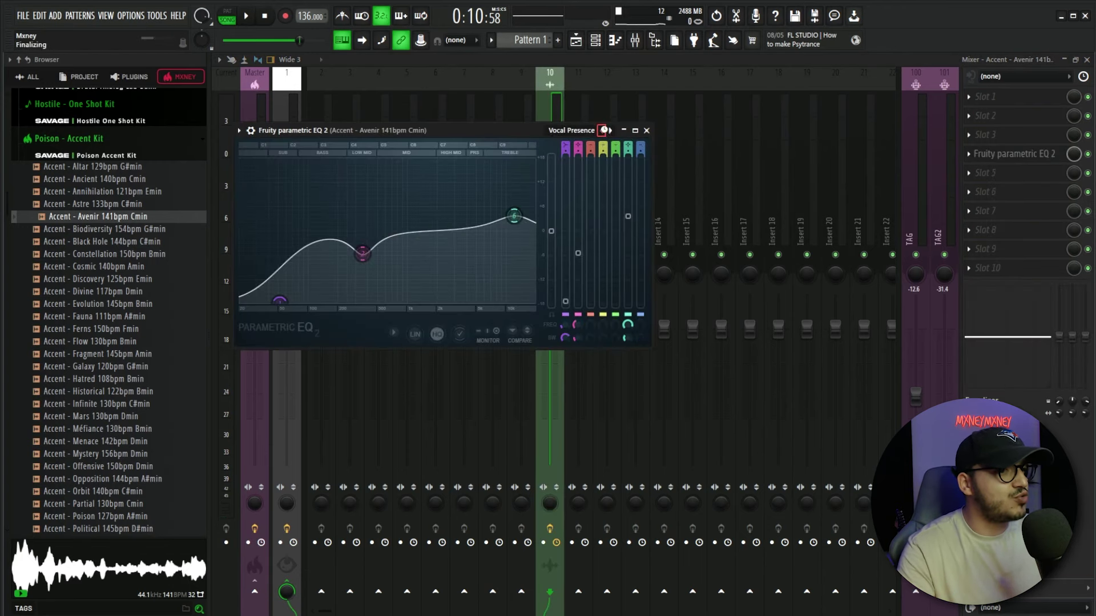
left_click(610, 131)
left_click(610, 131)
key("space")
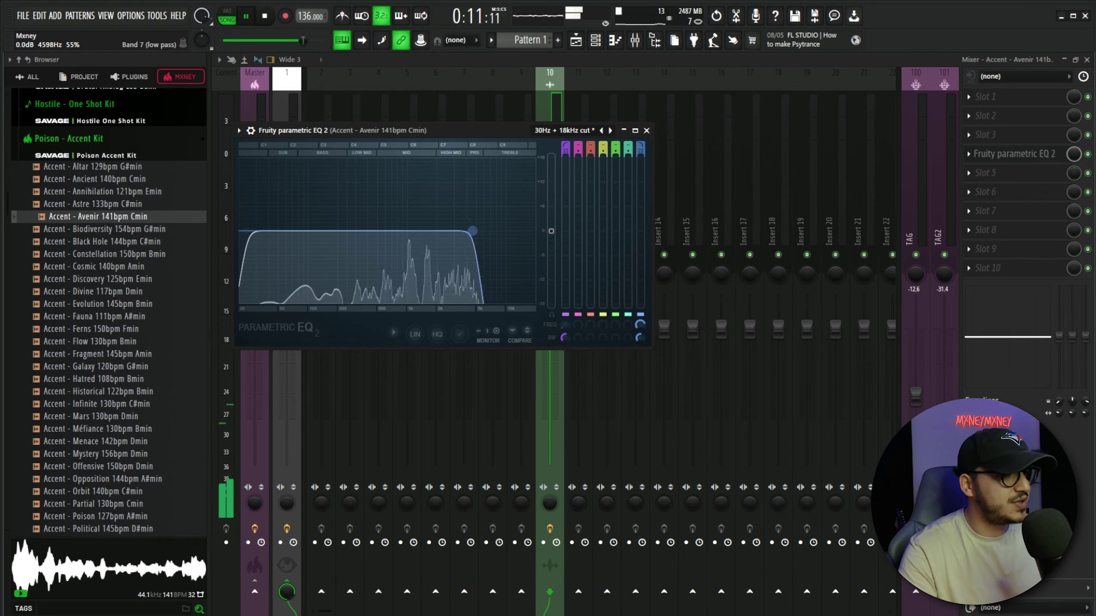
key("space")
key("Escape")
- Add ValhallaVintageVerb in slot 5 with 2.72 s decay, 36.8% mix and 0 ms predelay, and raise its low cut
left_click(995, 176)
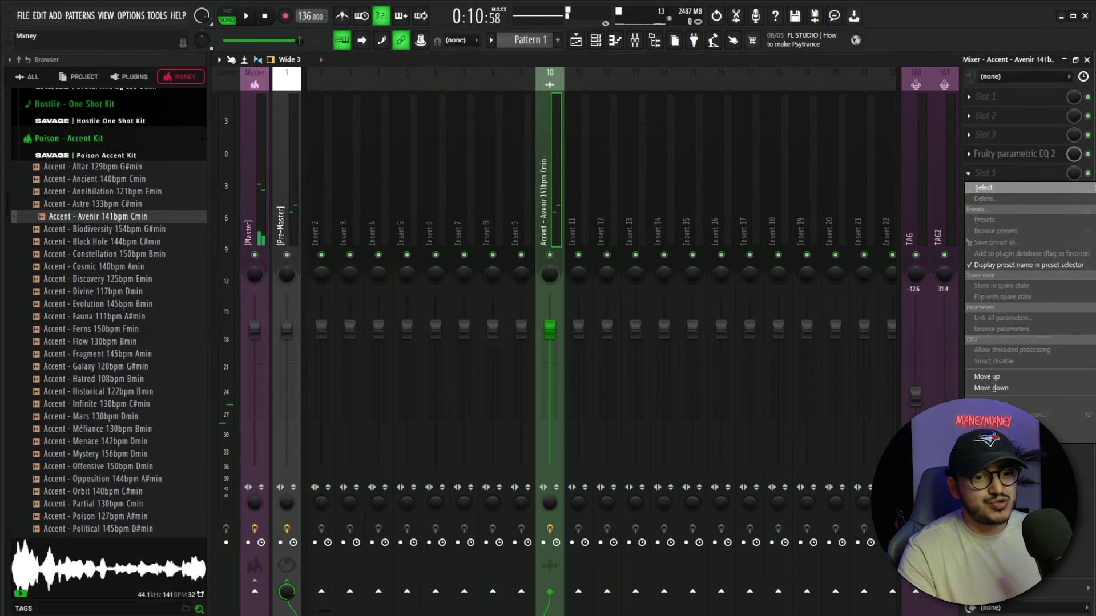
left_click(1093, 187)
left_click_drag(364, 247, 349, 254)
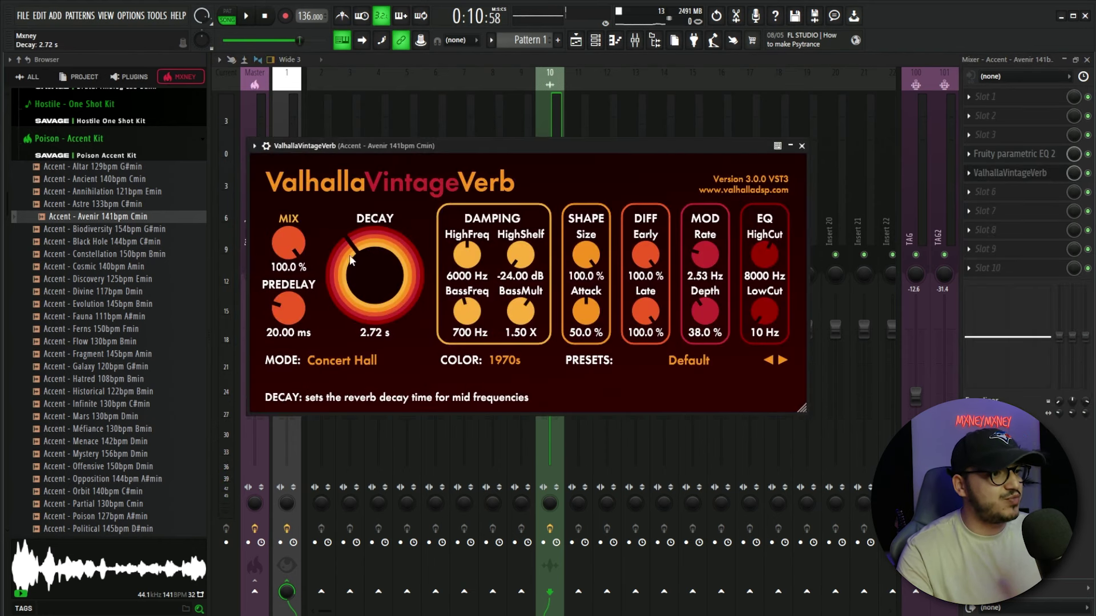
left_click_drag(284, 236, 281, 333)
left_click_drag(288, 314, 288, 342)
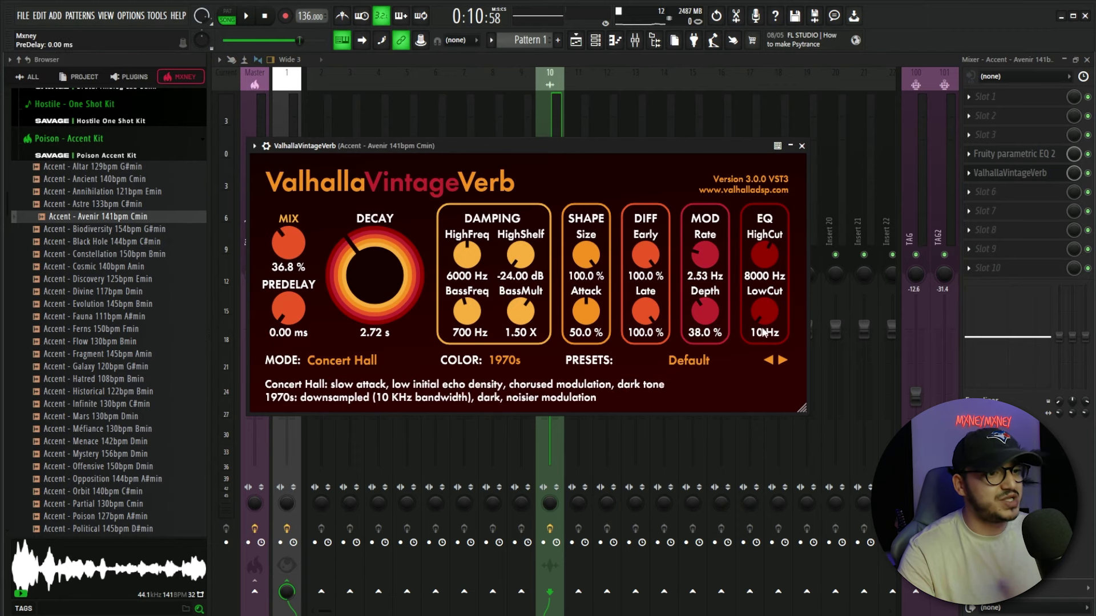
left_click_drag(763, 333, 747, 301)
left_click(801, 145)
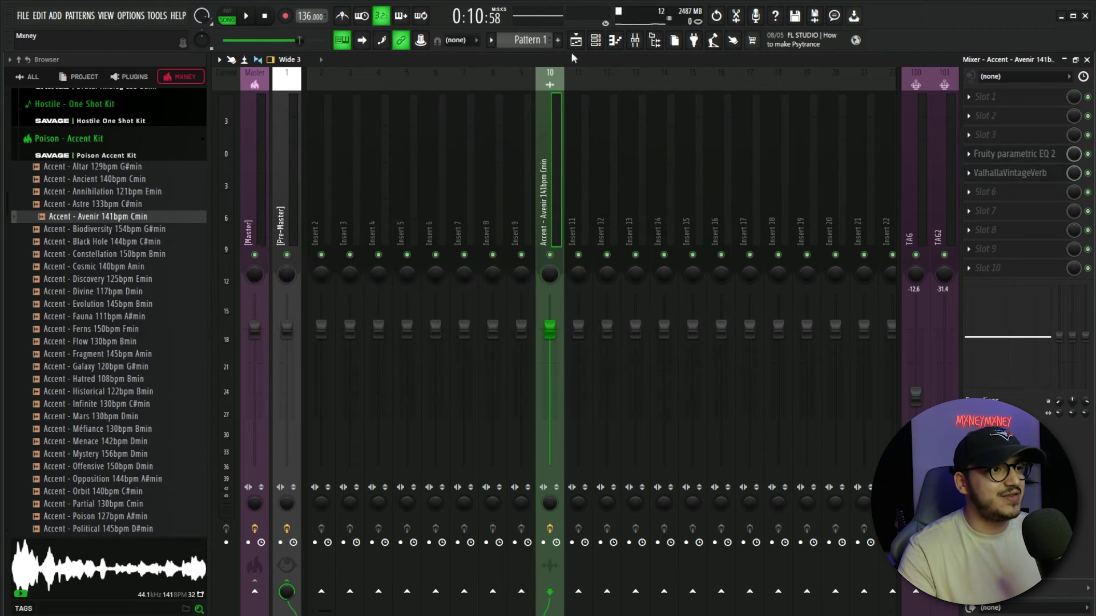
- Play back the arrangement with the processed Avenir clips and return to the playlist
key("space")
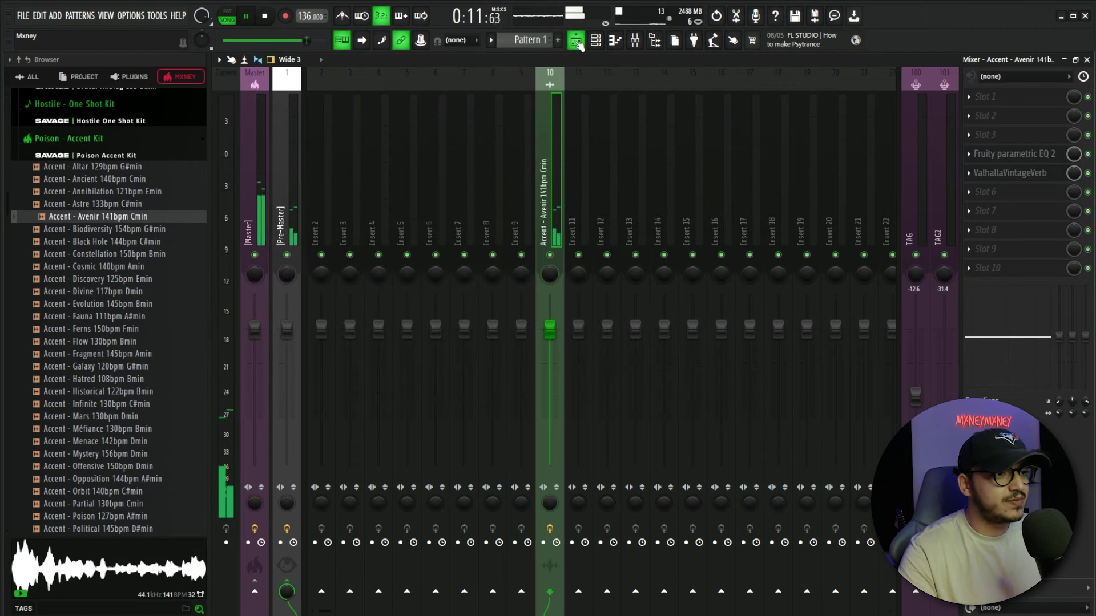
left_click(576, 40)
key("space")
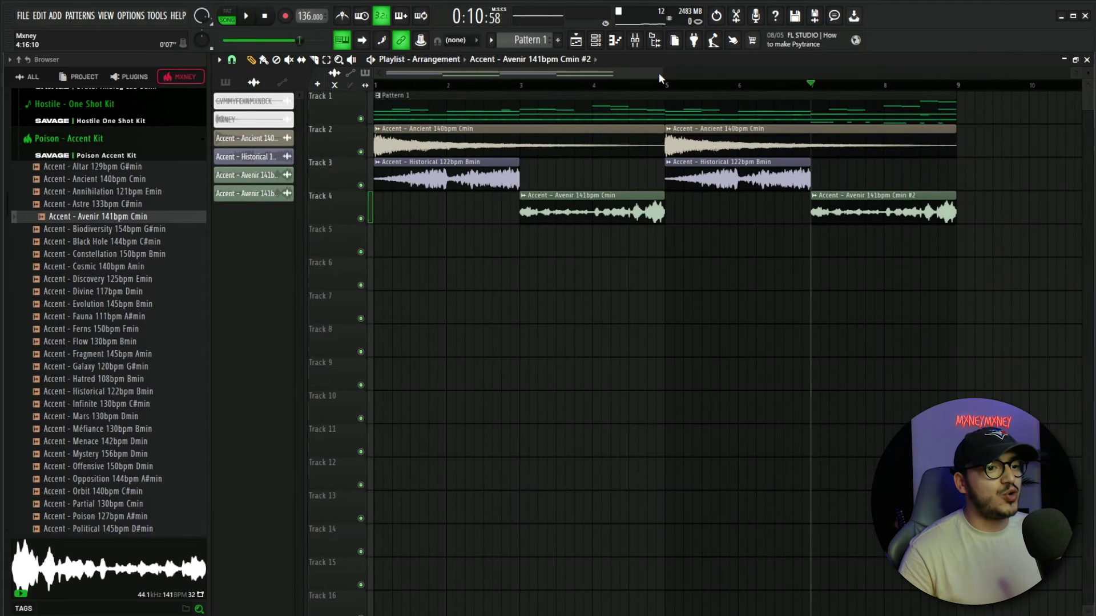
- Place the Accent - Tranquility 146bpm Dmin sample from the Poison Accent Kit on track 5 at bar 5
scroll(46, 320, "down", 4)
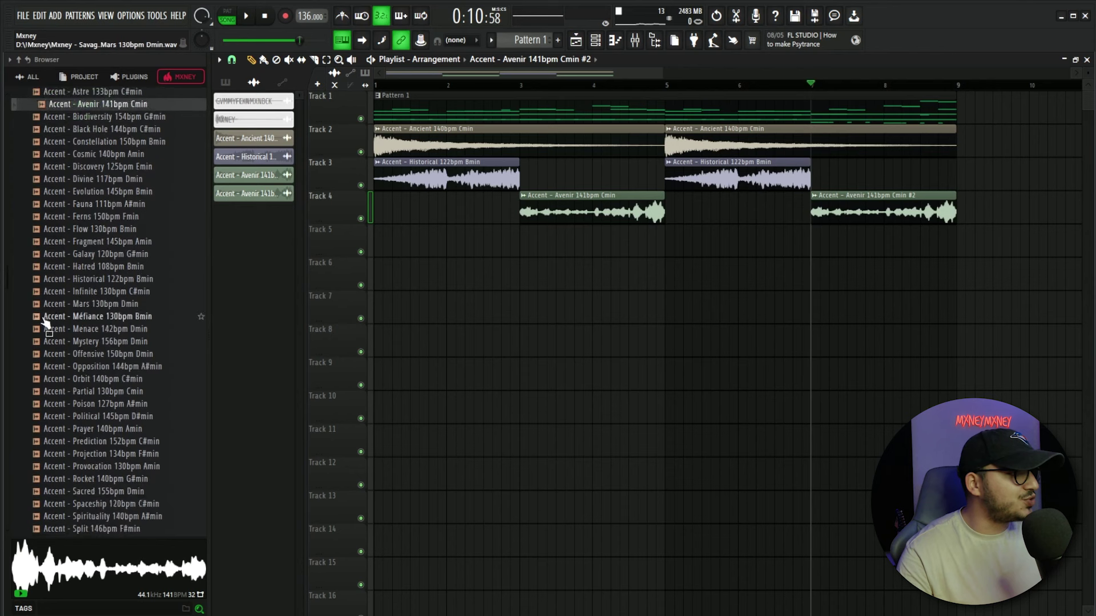
scroll(34, 371, "down", 4)
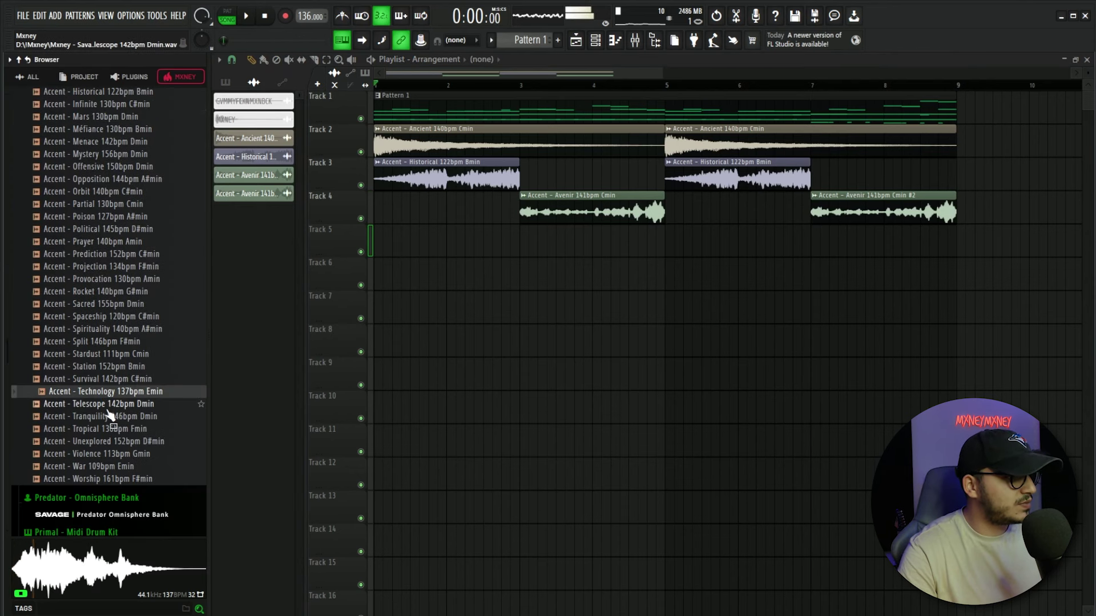
left_click(126, 416)
left_click_drag(127, 420, 670, 248)
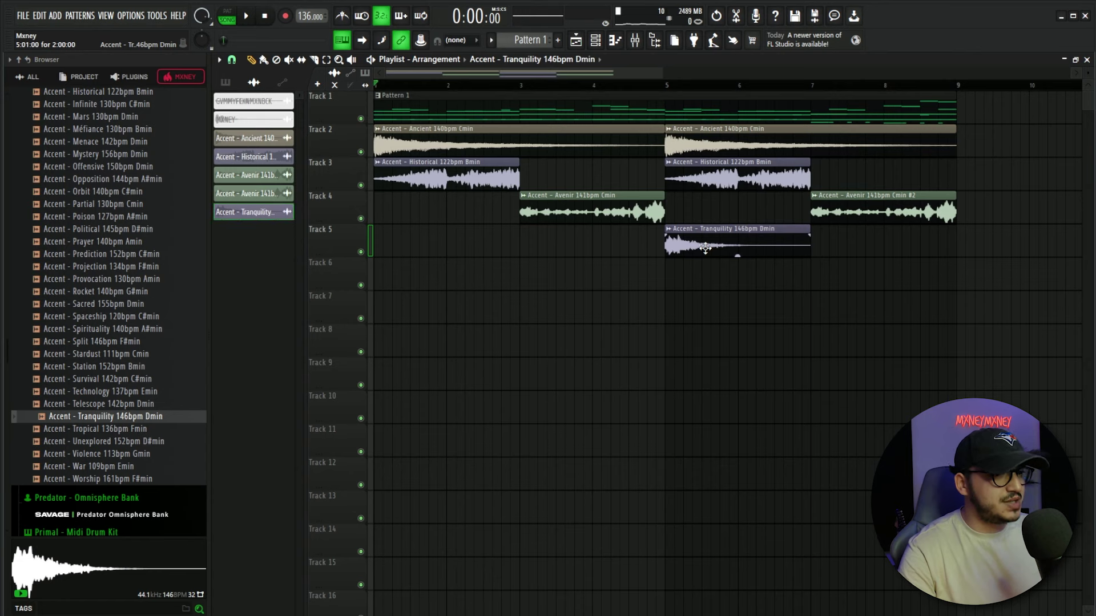
- Set the Tranquility clip's time-stretching mode to Stretch, adjust its time-stretching pitch, and play back the result
left_click(685, 229)
left_click(514, 189)
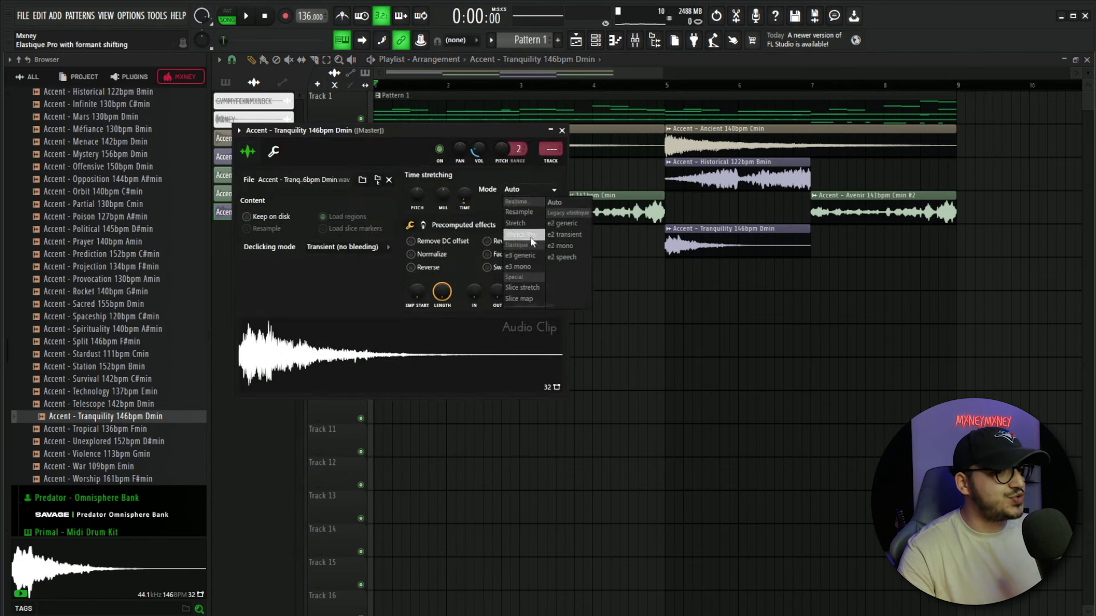
left_click(516, 221)
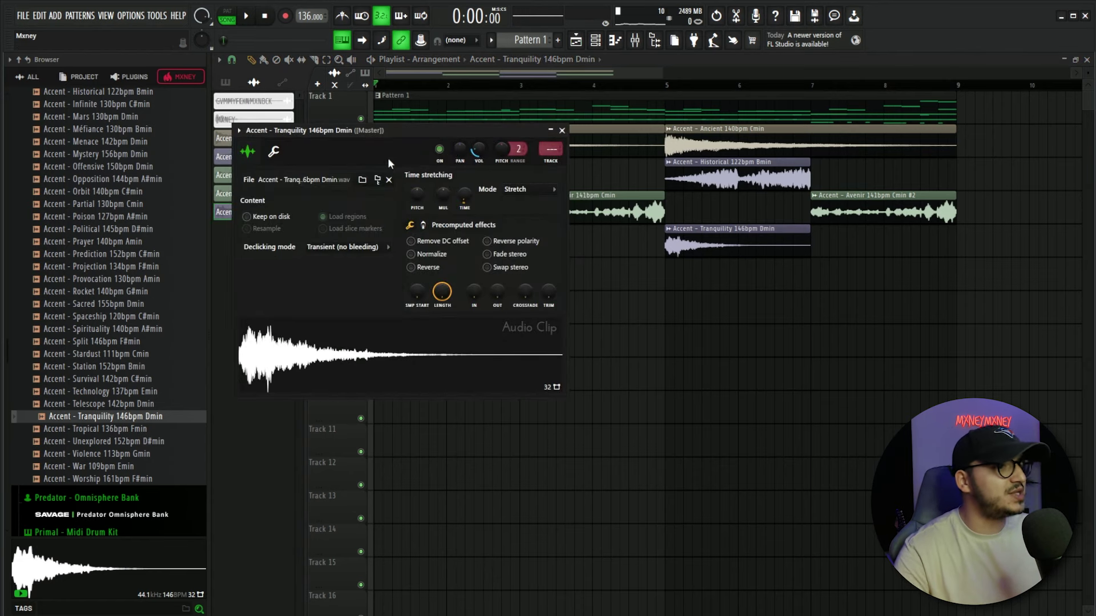
left_click(274, 152)
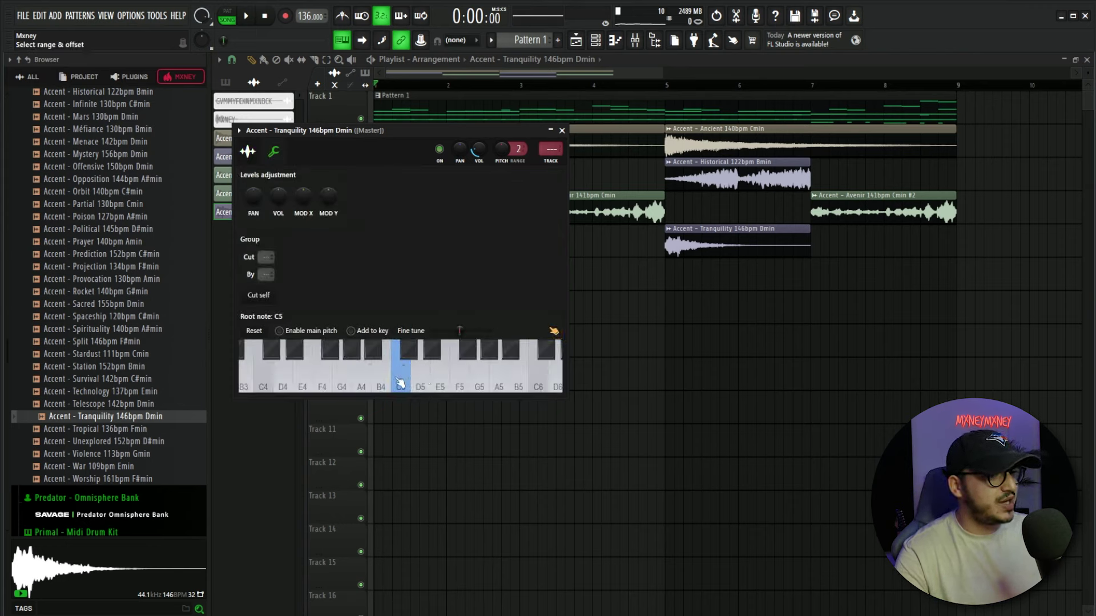
left_click(257, 151)
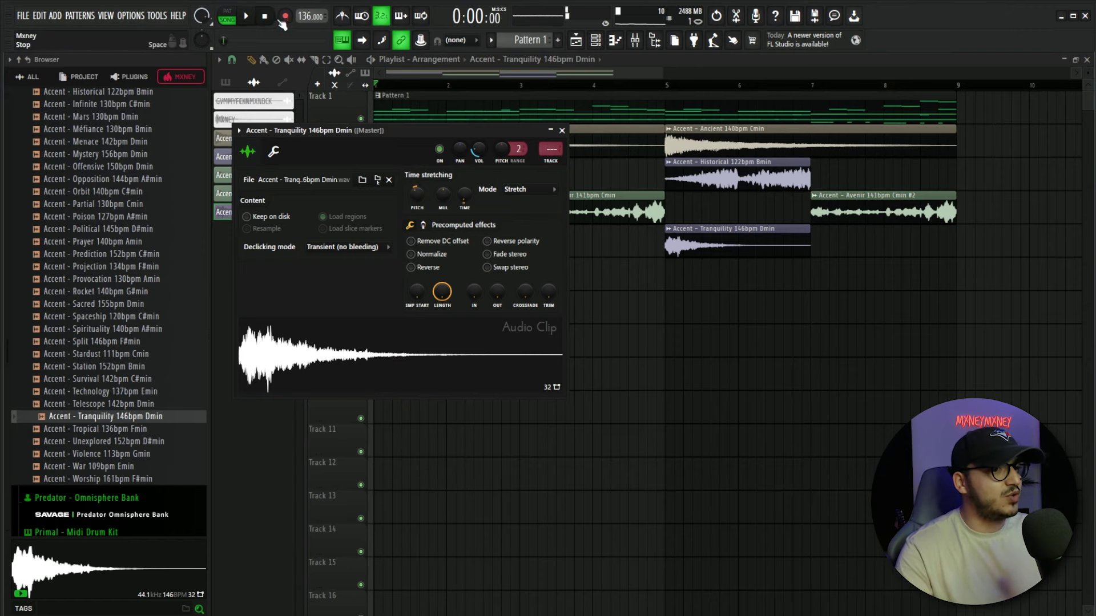
left_click(562, 130)
key("space")
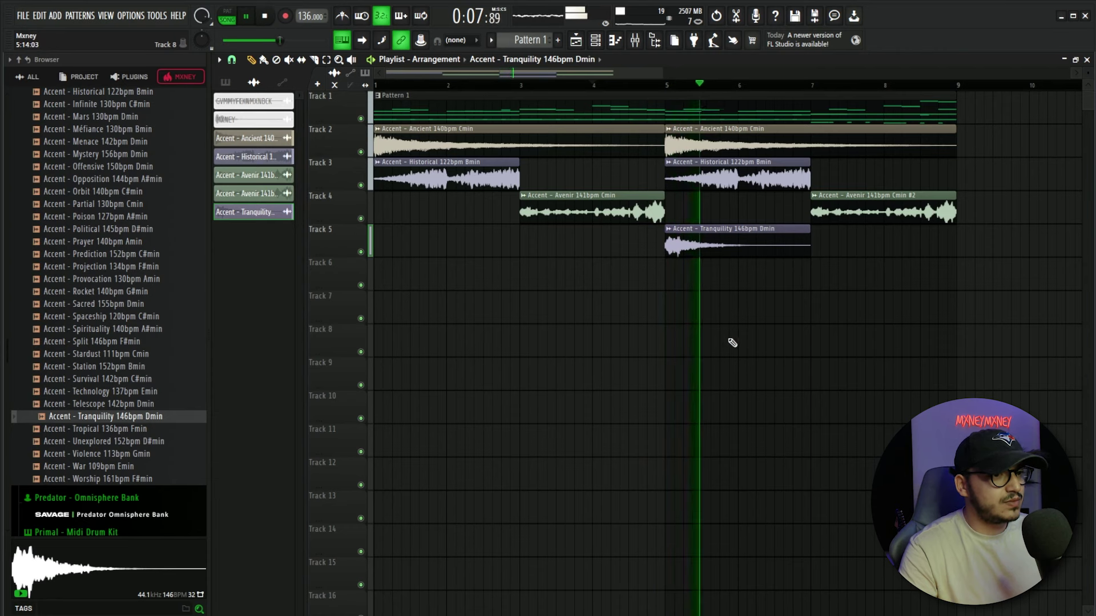
key("space")
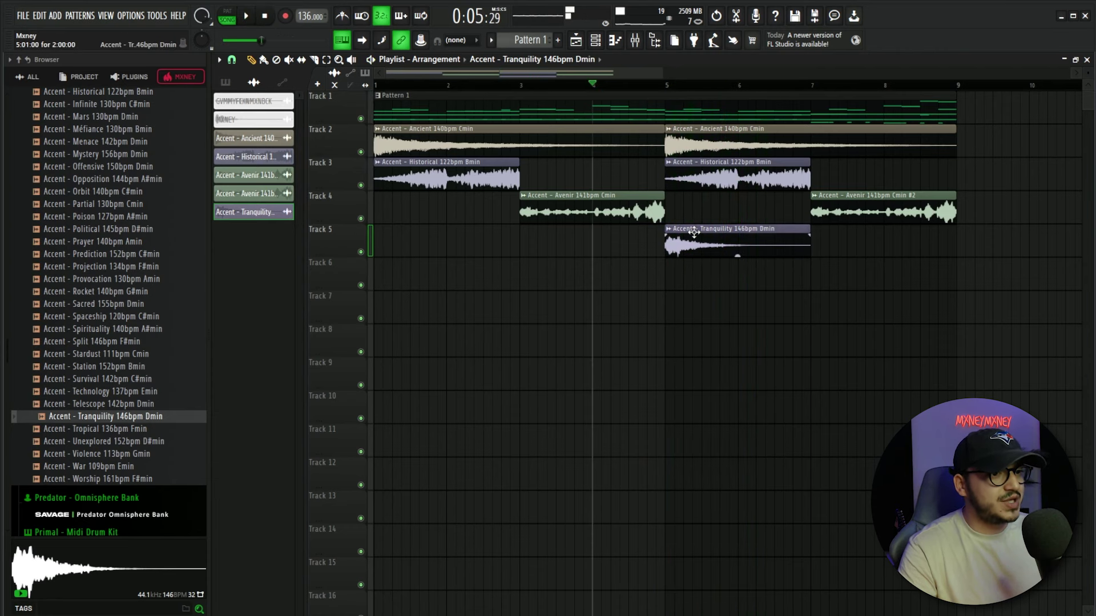
- Raise the Tranquility clip's channel pitch by 1200 cents with the range set to 12 semitones, and play it back
double_click(742, 229)
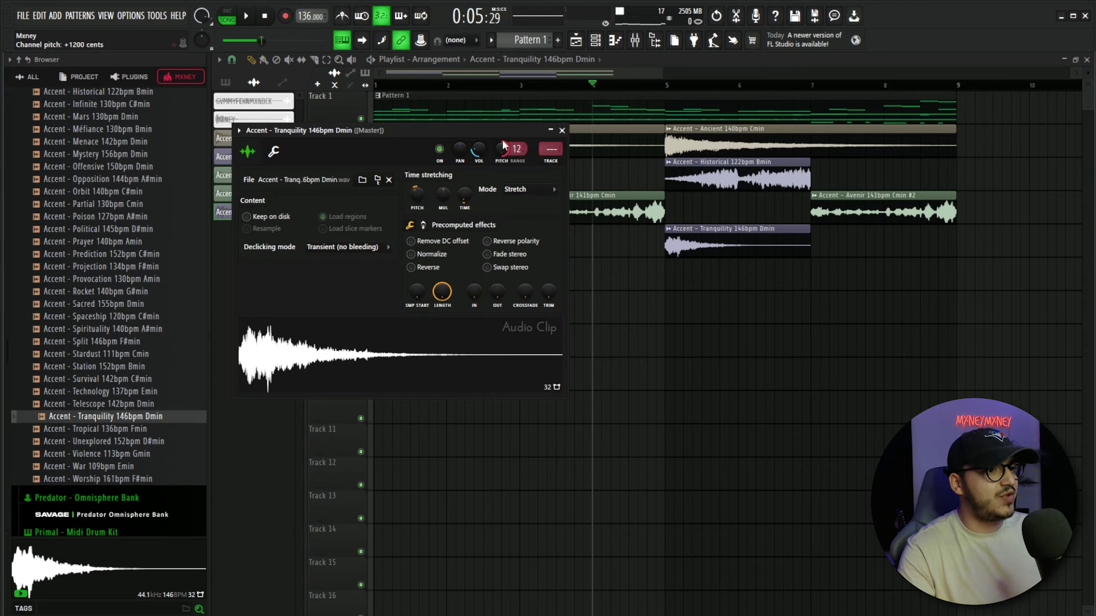
left_click(562, 132)
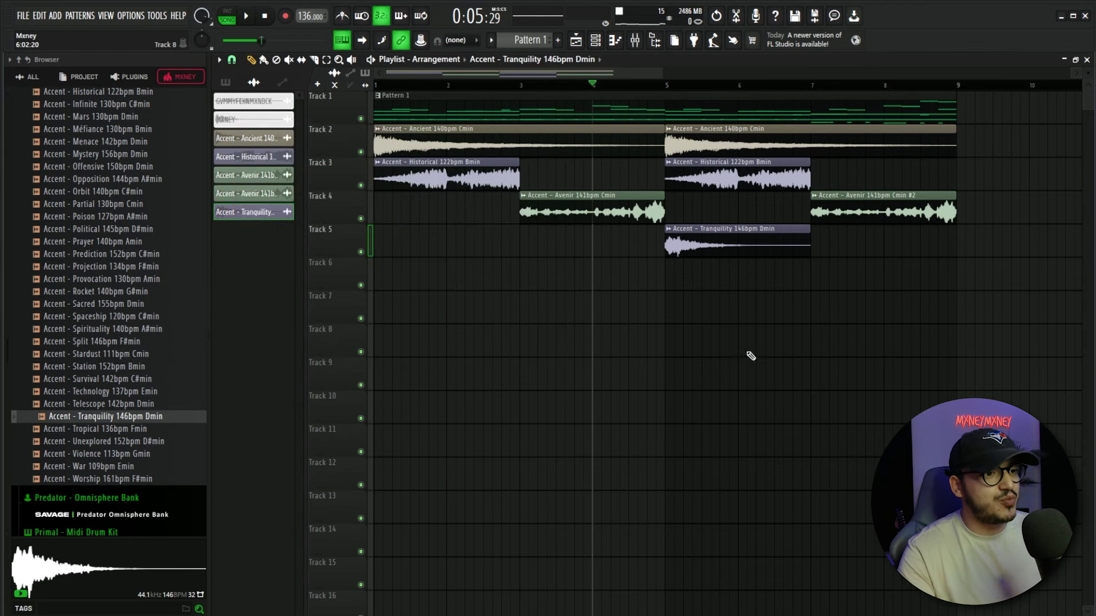
key("space")
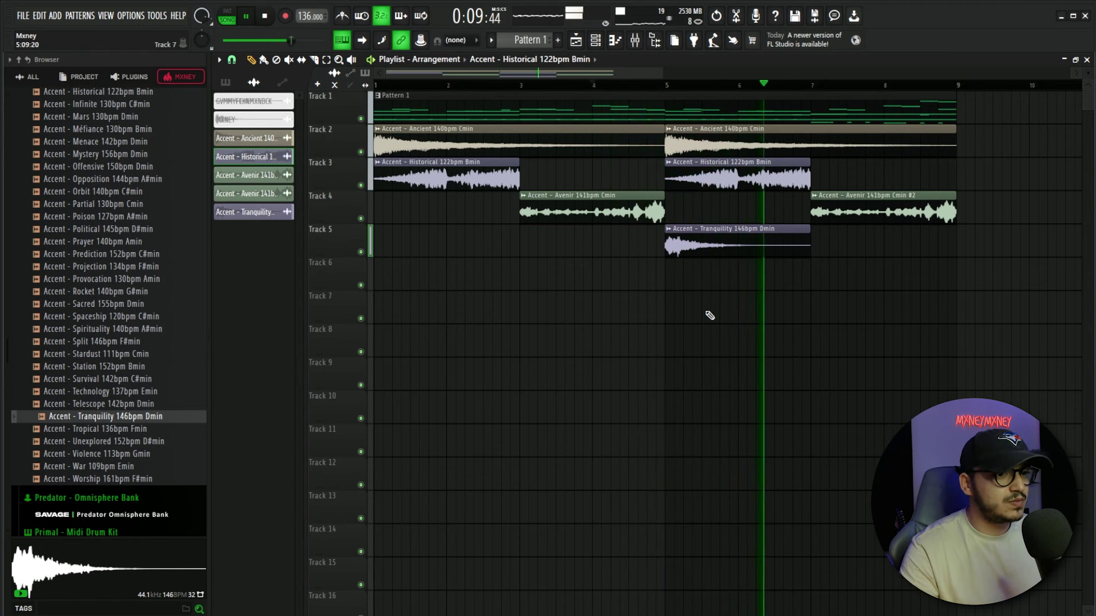
key("space")
- Route the Tranquility channel to mixer insert 11
key("F6")
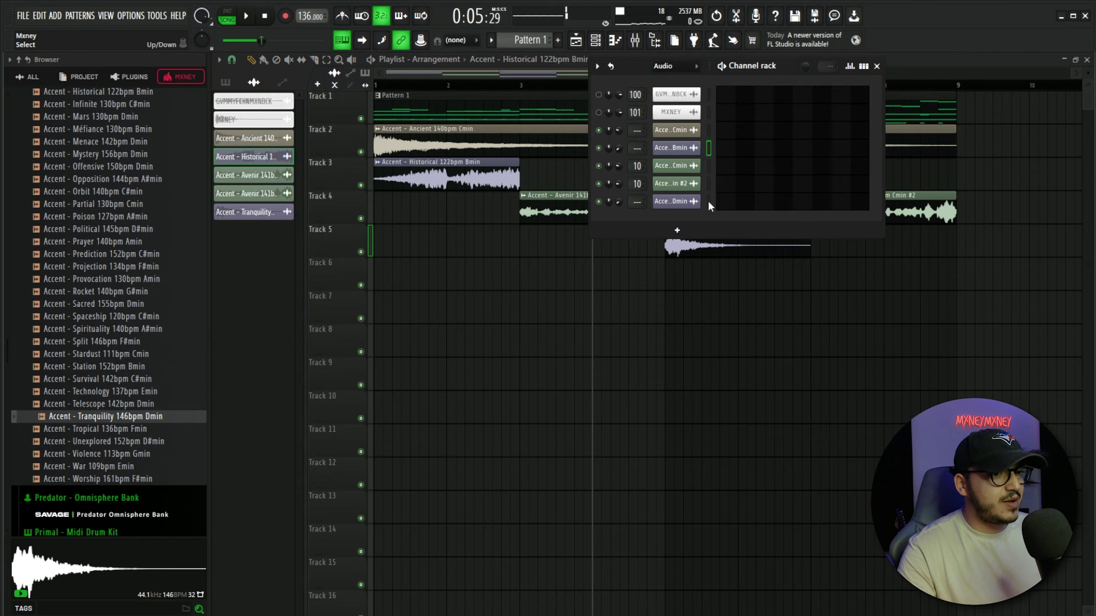
key("F9")
left_click(570, 214)
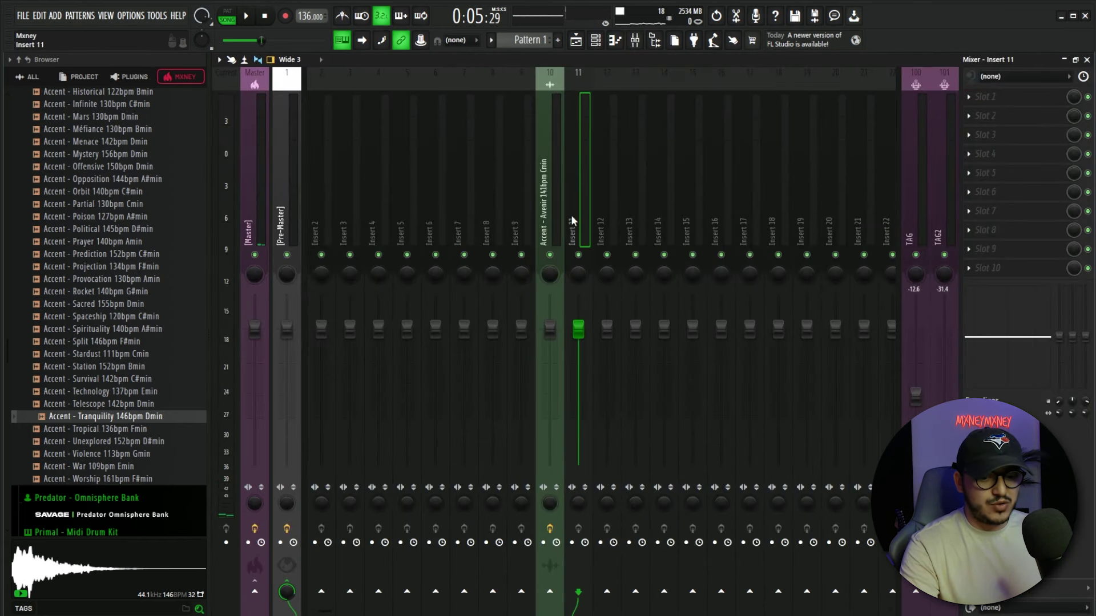
key("ctrl+l")
- Add Fruity delay 2 in slot 3 of the Tranquility insert and audition it in the playlist
left_click(1013, 142)
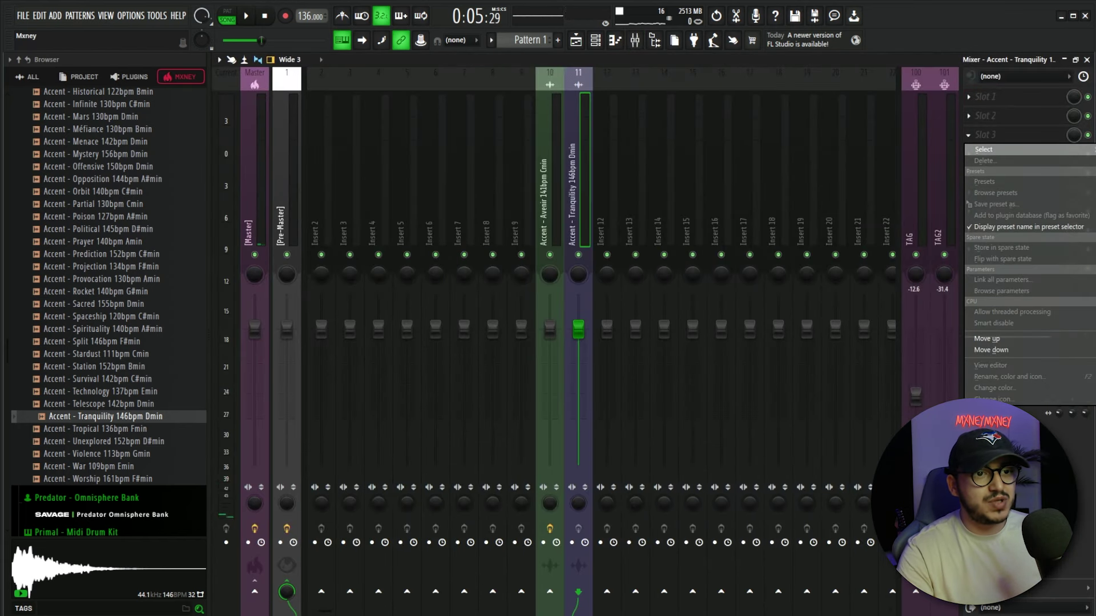
left_click(414, 184)
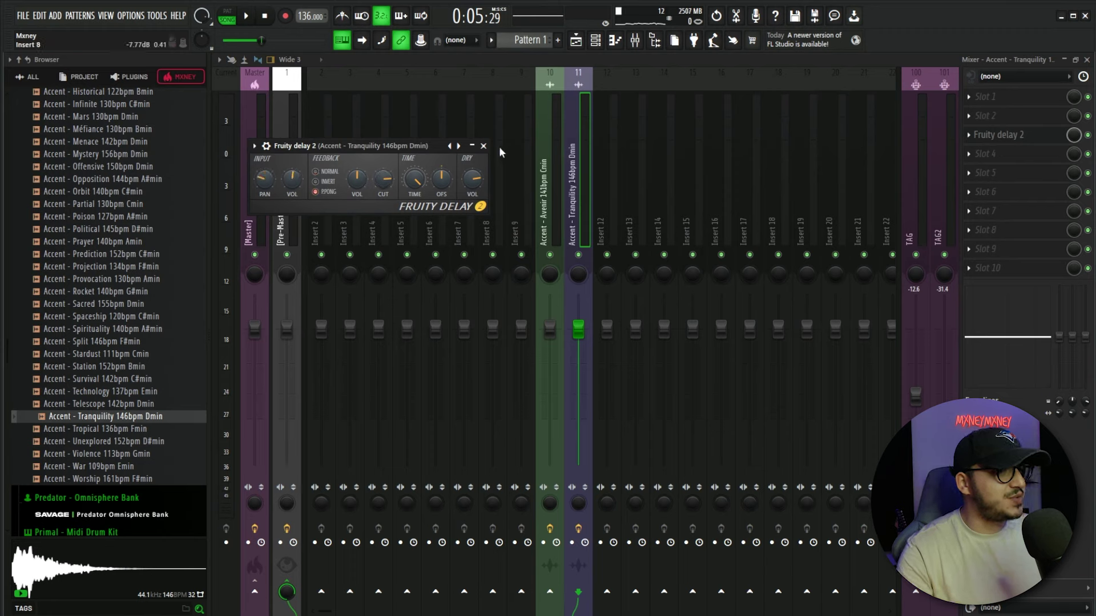
left_click(483, 145)
left_click(1004, 154)
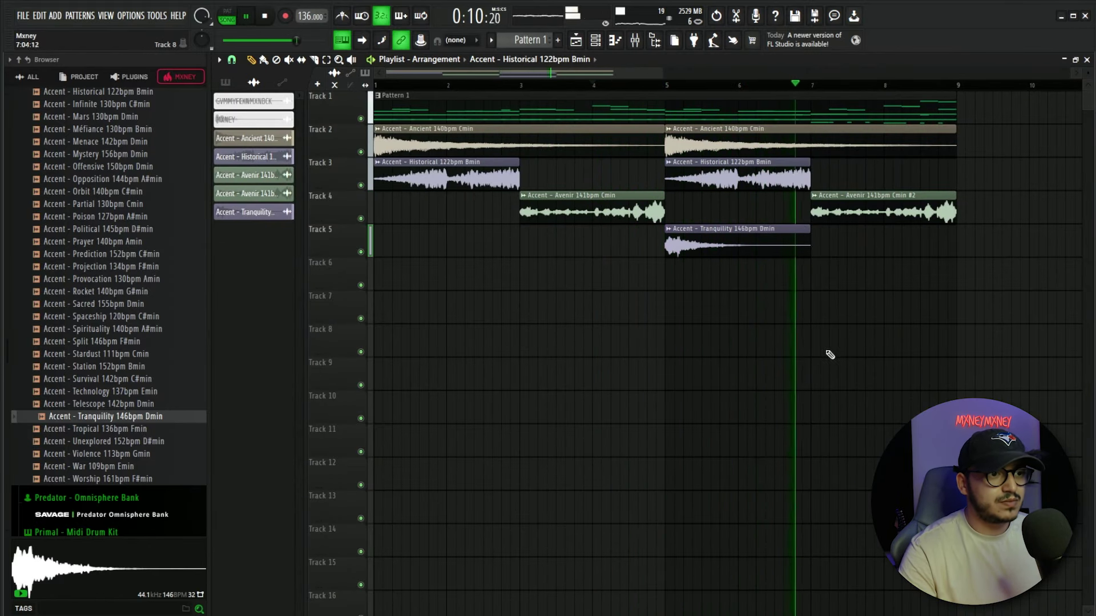
key("space")
- Place the Accent - Astre 133bpm C#min sample on track 6 at bar 3 and move the playback position there
scroll(114, 274, "up", 8)
left_click_drag(97, 204, 522, 267)
left_click(522, 86)
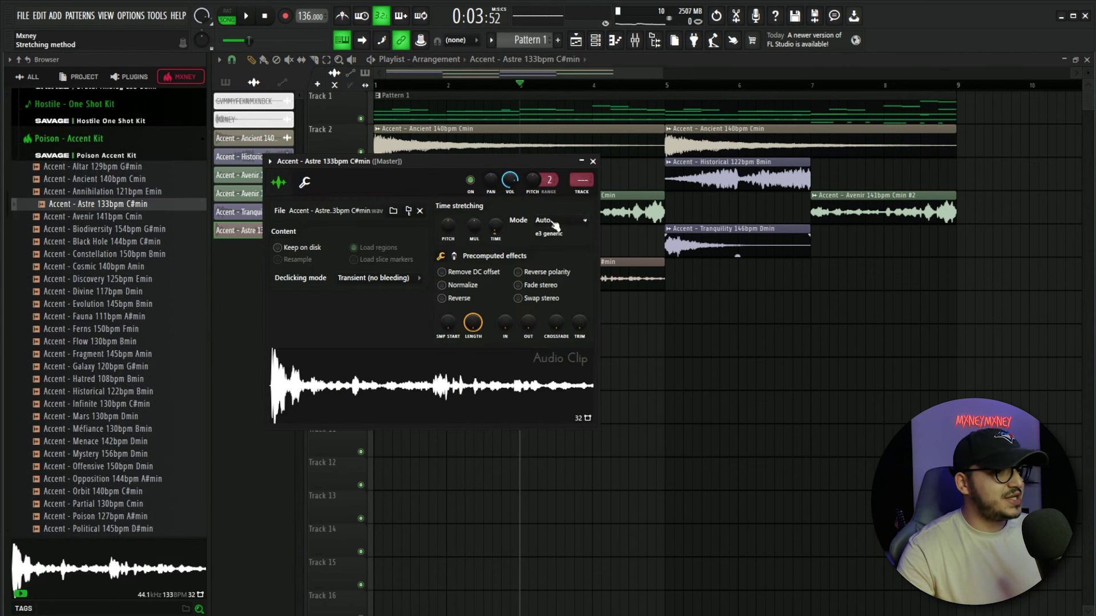
- Set the Astre clip to Stretch mode with a -100 cents pitch shift, lower its channel volume, and play it back
left_click(554, 224)
left_click(560, 252)
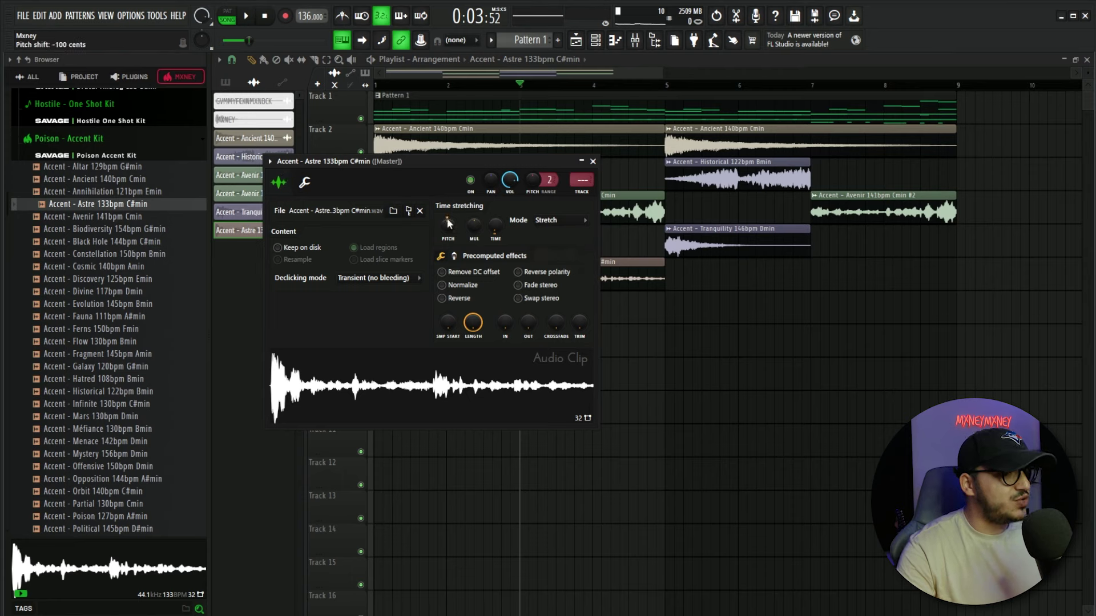
left_click(305, 183)
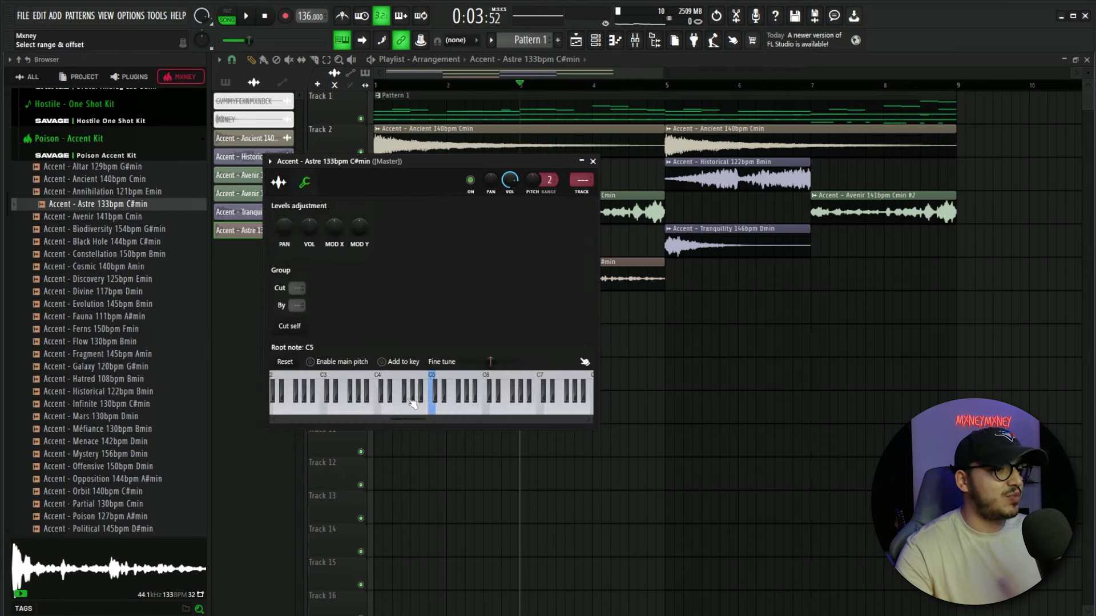
left_click(281, 186)
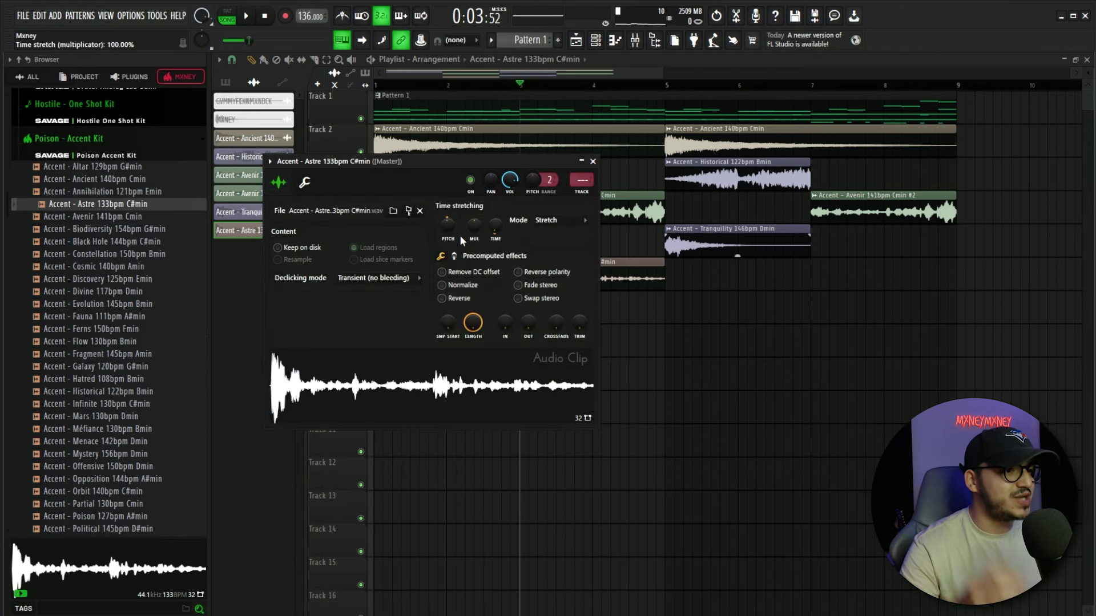
left_click_drag(510, 180, 509, 208)
left_click(593, 162)
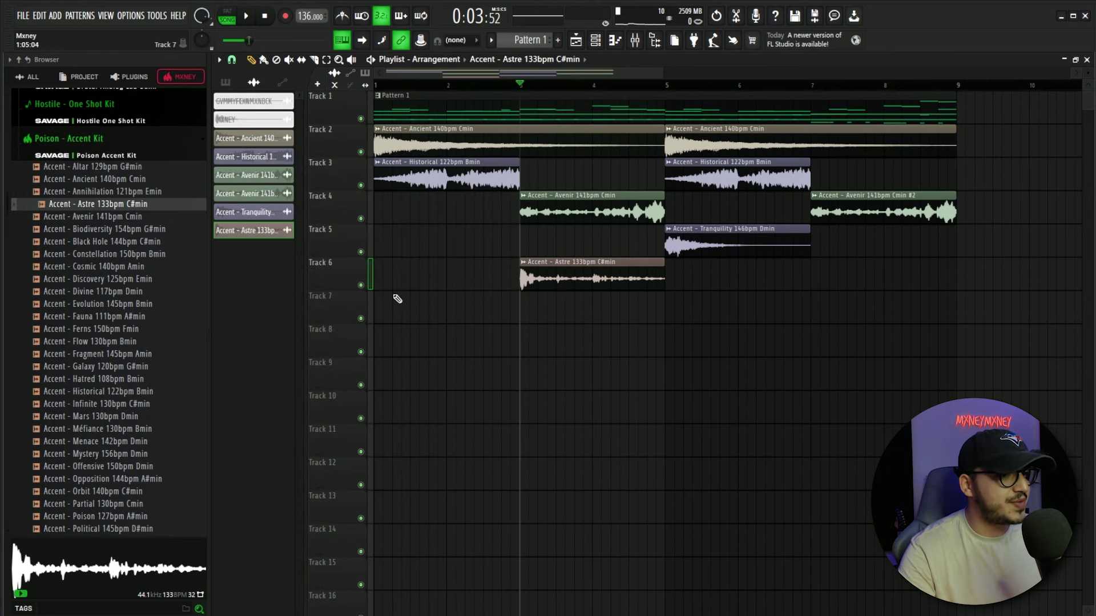
key("space")
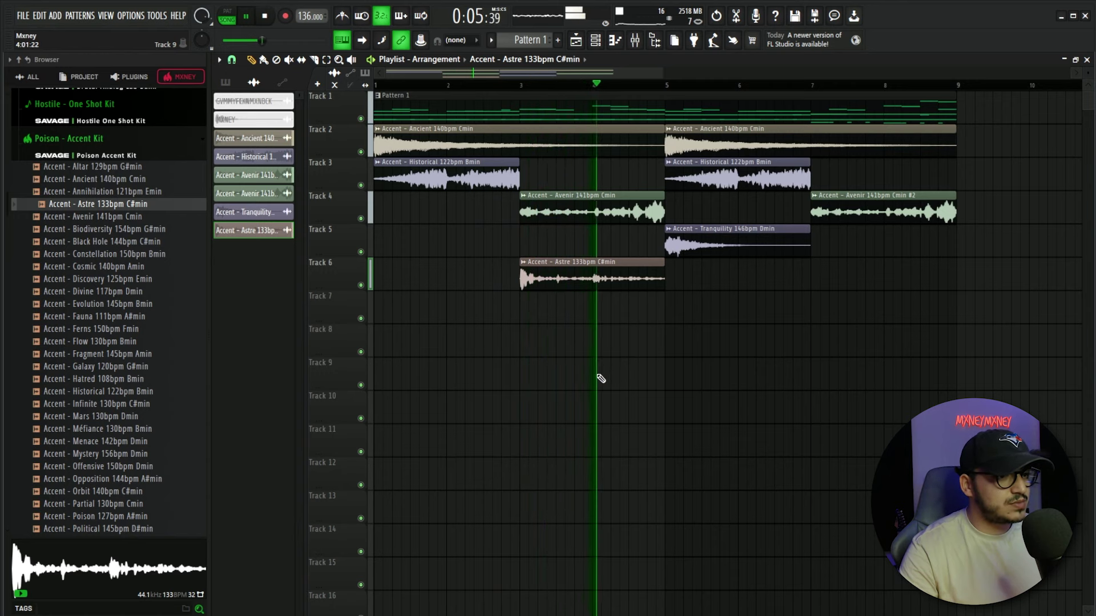
key("space")
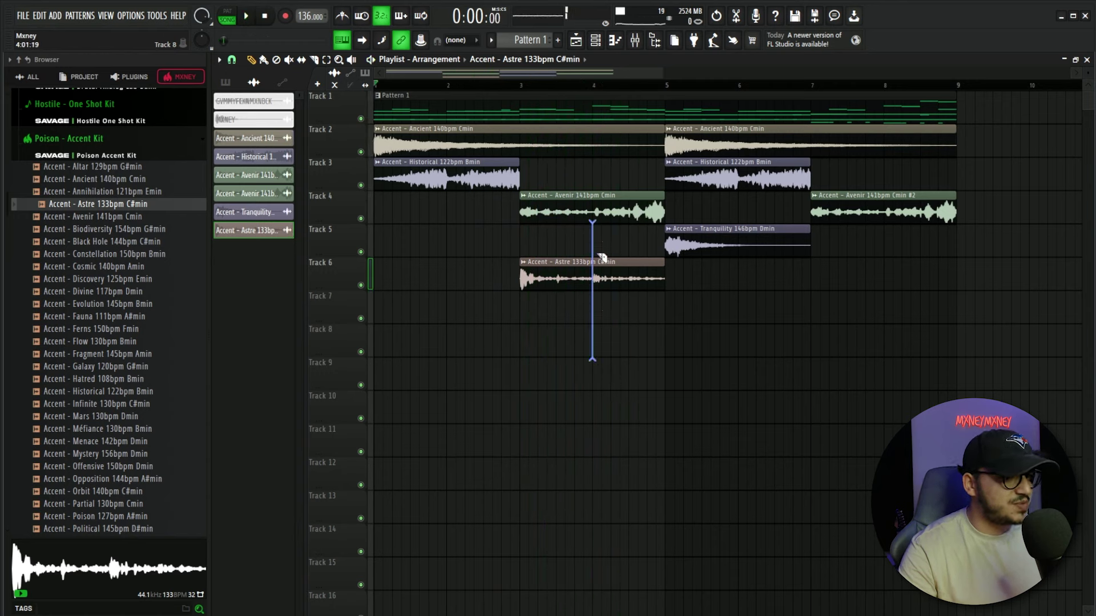
- Slice the Astre clip at bar 4 and delete the remainder, leaving a one-bar clip at bar 3
left_click_drag(602, 258, 616, 257)
right_click(619, 280)
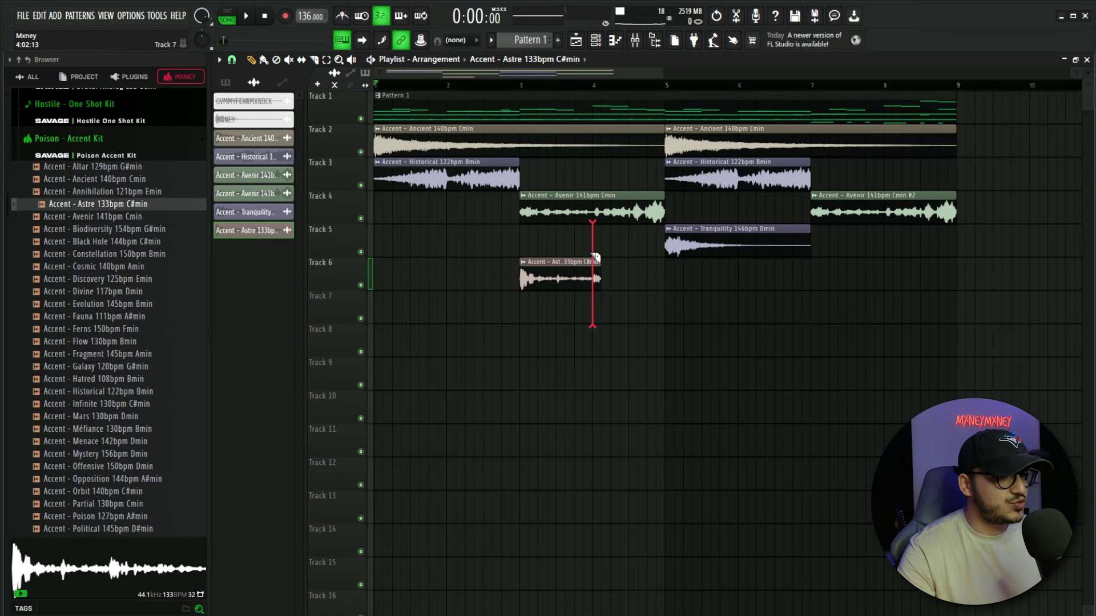
left_click(335, 87)
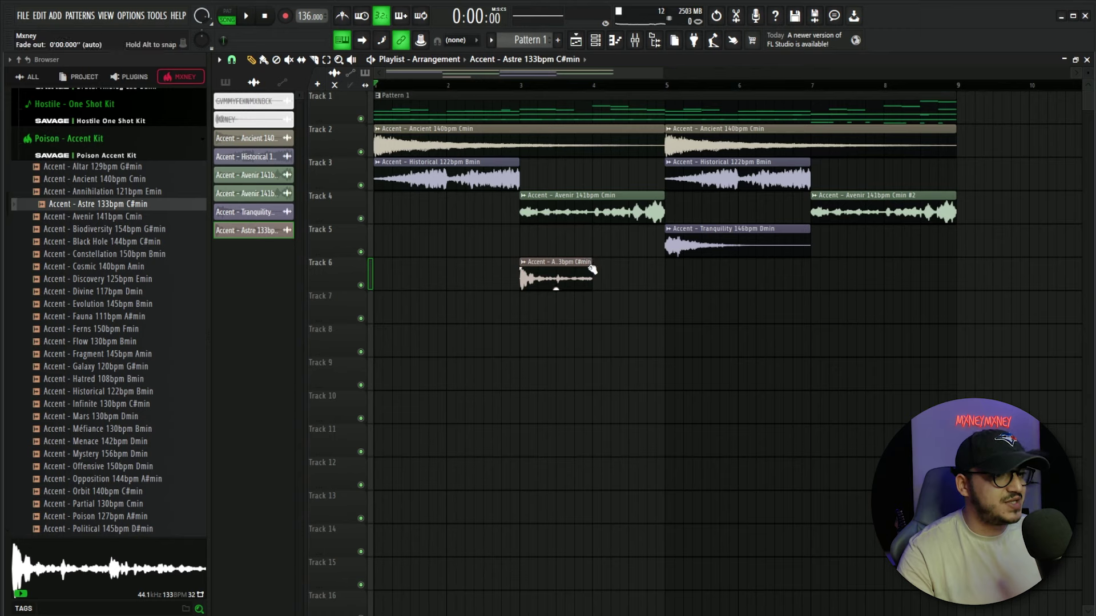
- Fade out the end of the one-bar Astre clip, duplicate it at bar 4, and play back the section
left_click_drag(553, 265, 614, 265)
left_click(484, 86)
key("space")
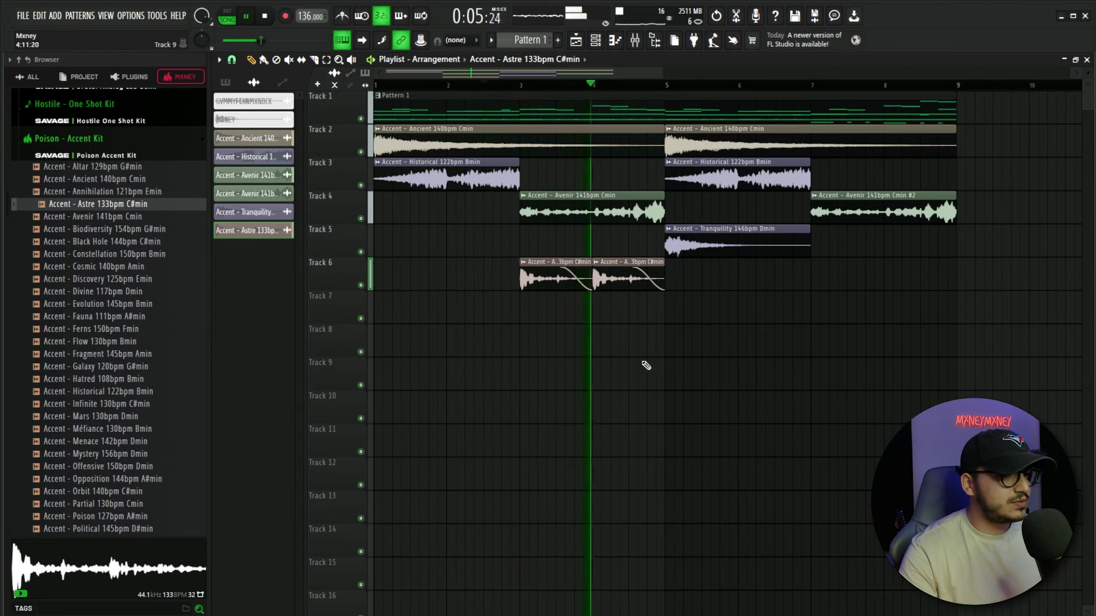
key("space")
- Copy both one-bar Astre clips on track 6 to bars 7 and 8
left_click_drag(715, 314, 495, 297)
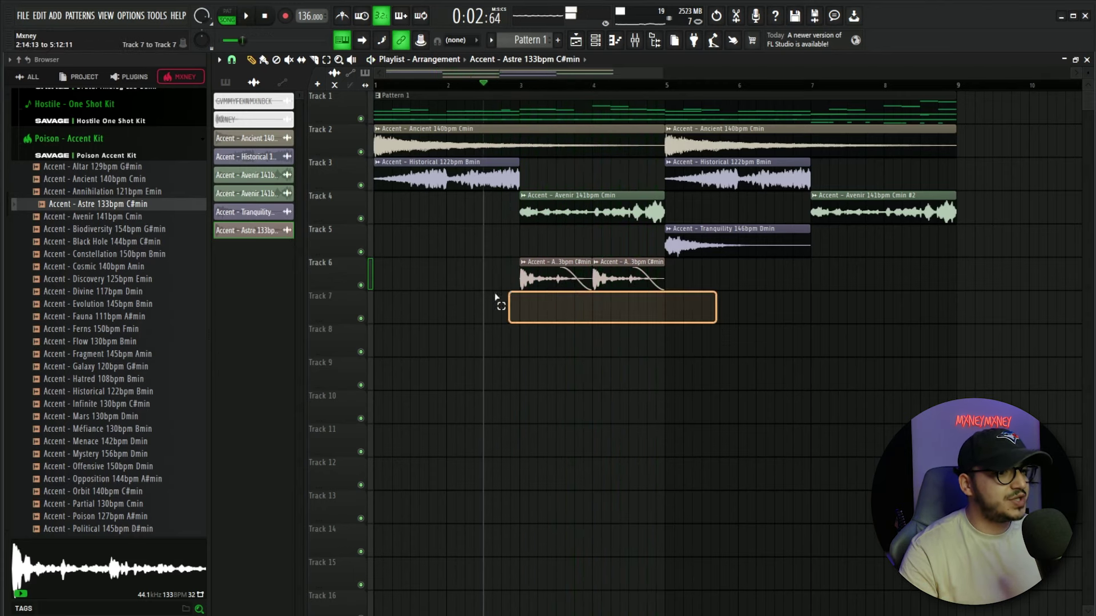
left_click_drag(807, 358, 839, 269)
left_click(827, 347)
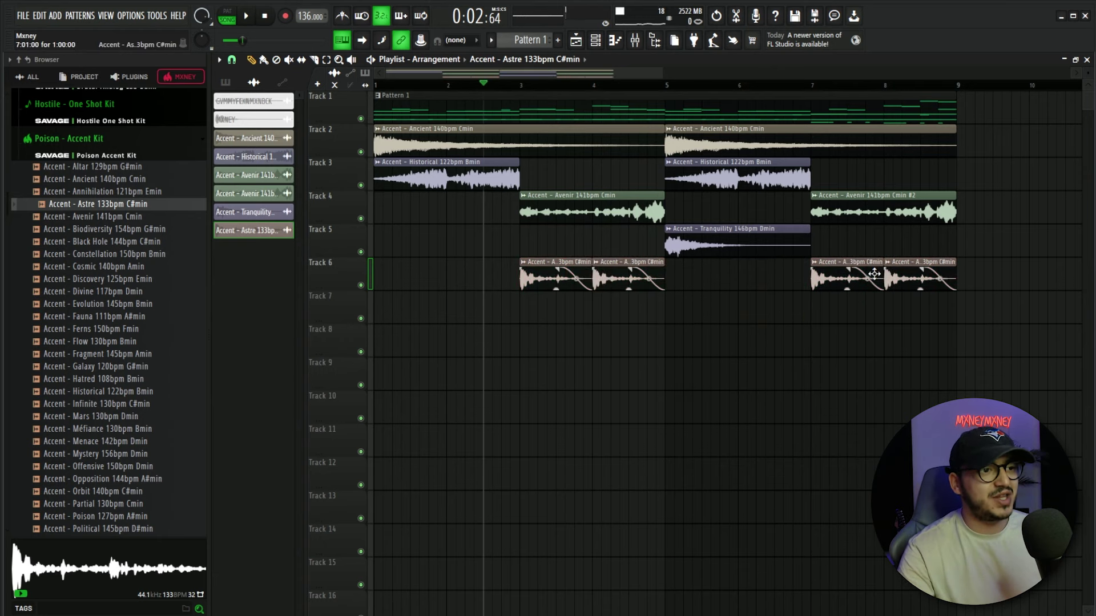
- Display all channels, examine the BBC Symphony Orchestra #2 notes in the piano roll, and return to the playlist
left_click(595, 40)
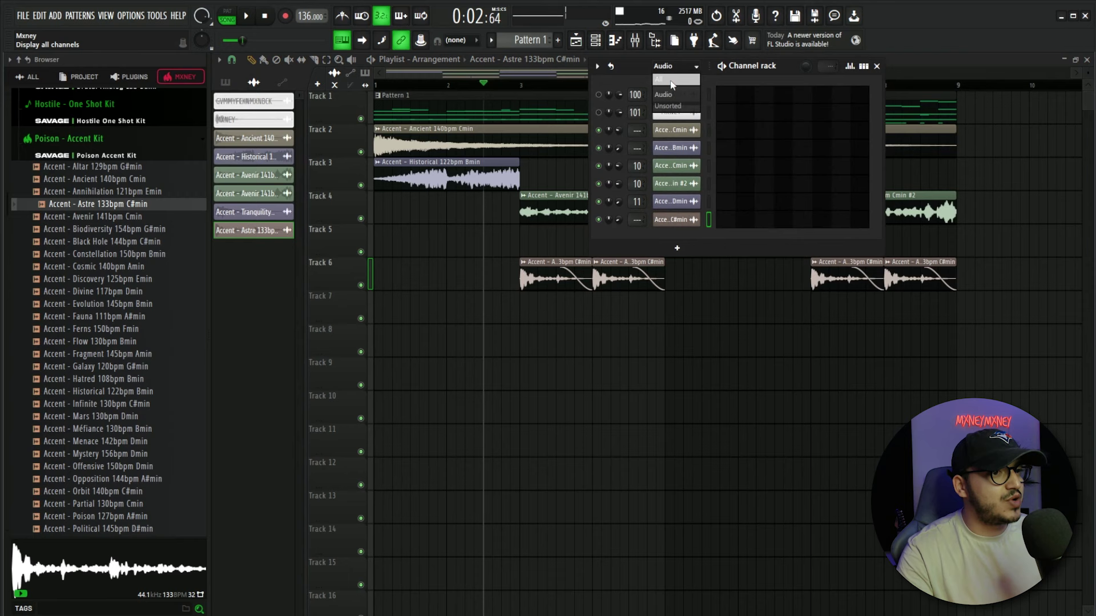
left_click(824, 184)
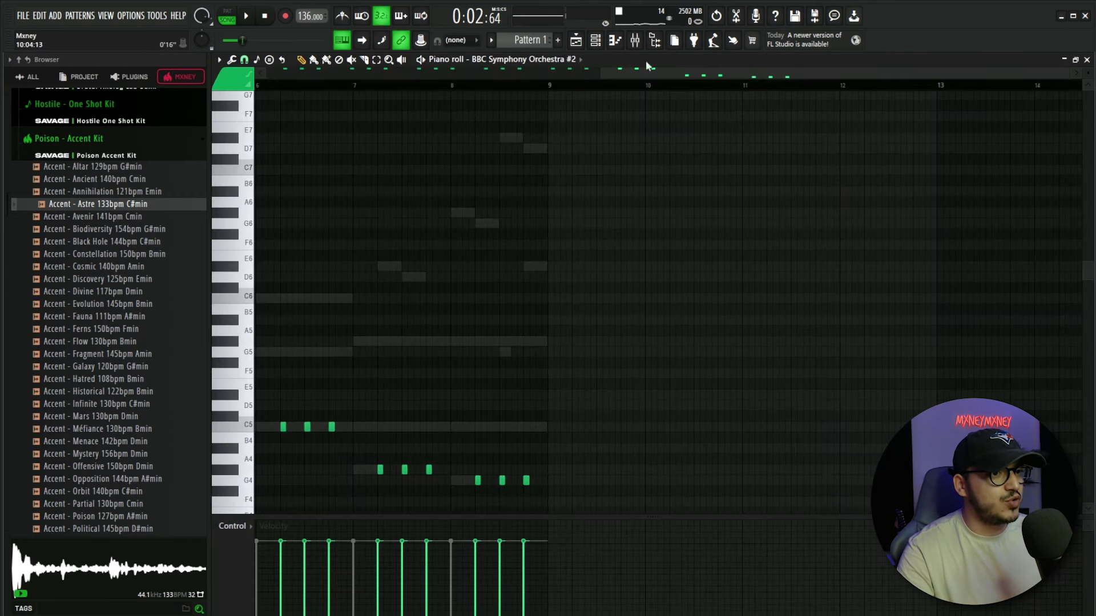
left_click_drag(862, 343, 1023, 372)
key("shift+Up")
key("shift+Up")
key("shift+Up")
key("shift+Up")
key("shift+Down")
key("shift+Down")
key("shift+Down")
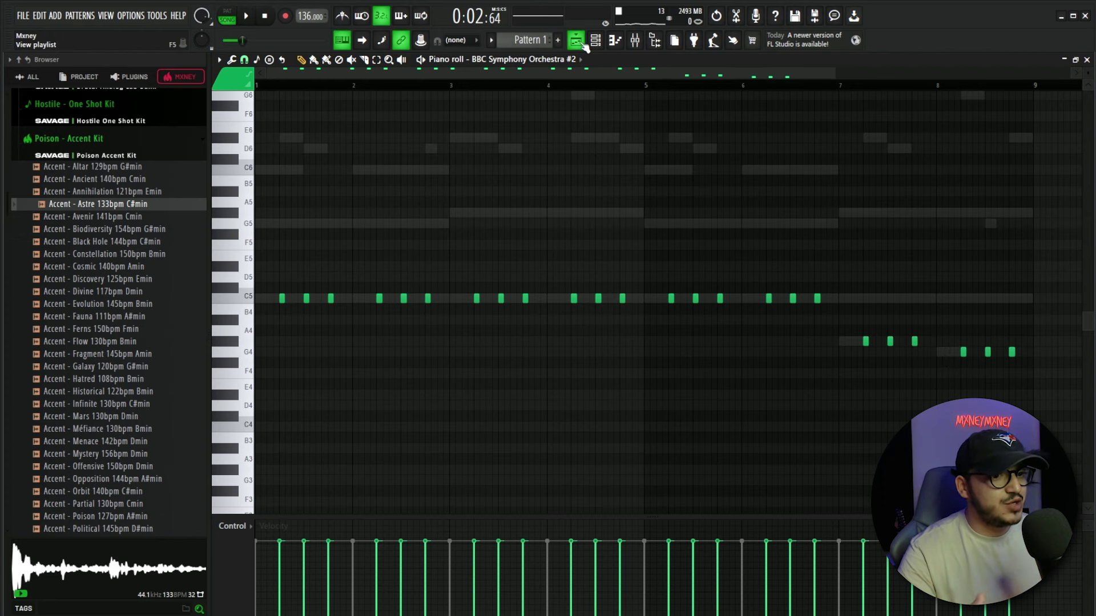
left_click(576, 40)
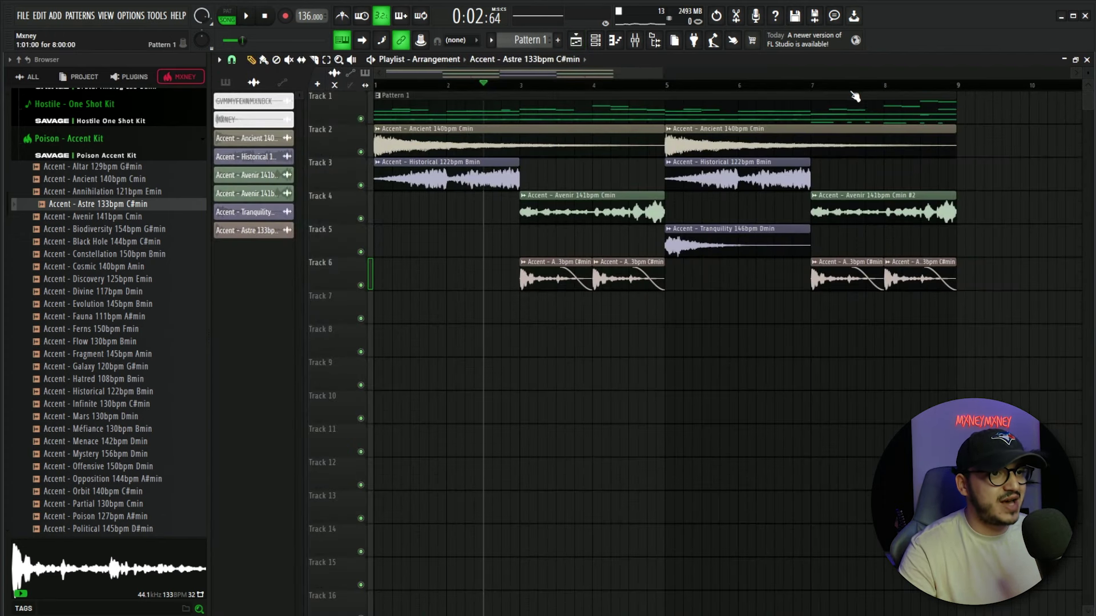
- Make the Astre clip at bar 7 of track 6 unique and remove the copy at bar 8
scroll(852, 92, "up", 3)
left_click_drag(533, 74, 547, 74)
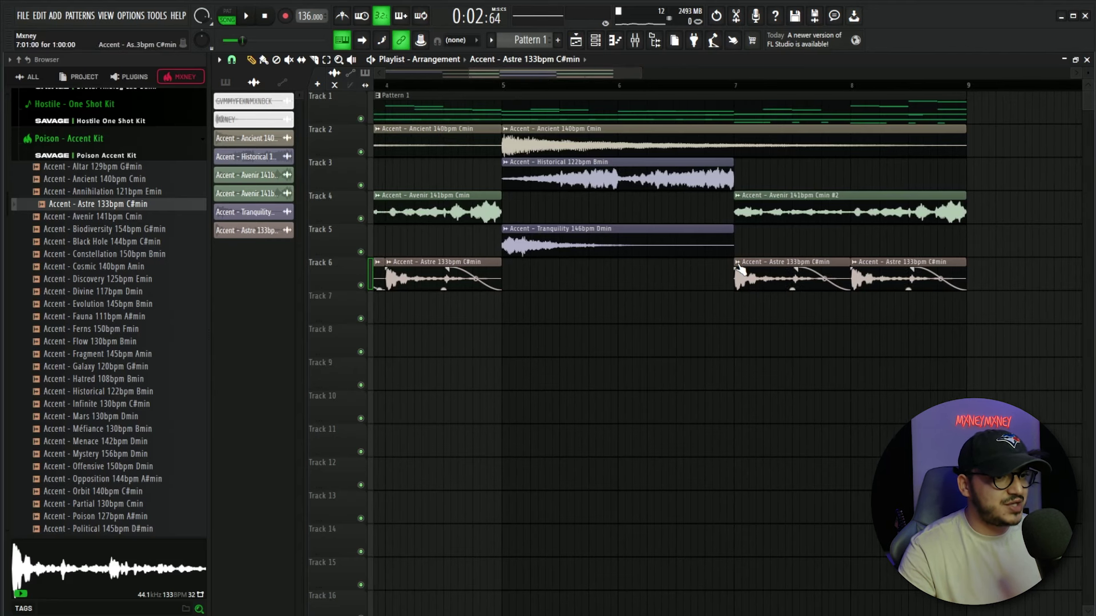
left_click(738, 264)
left_click(756, 376)
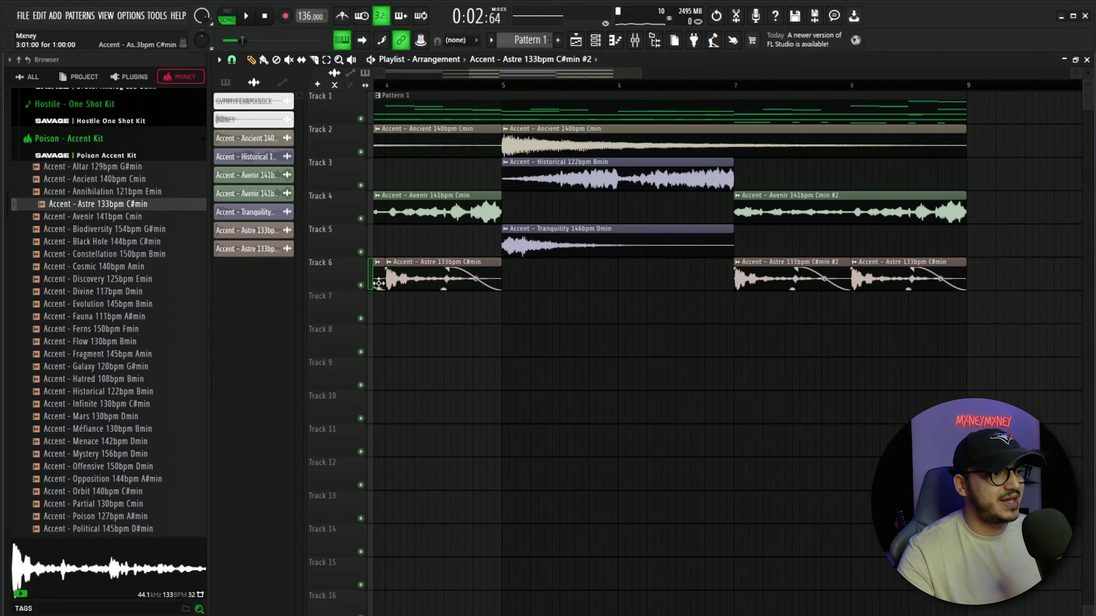
double_click(762, 274)
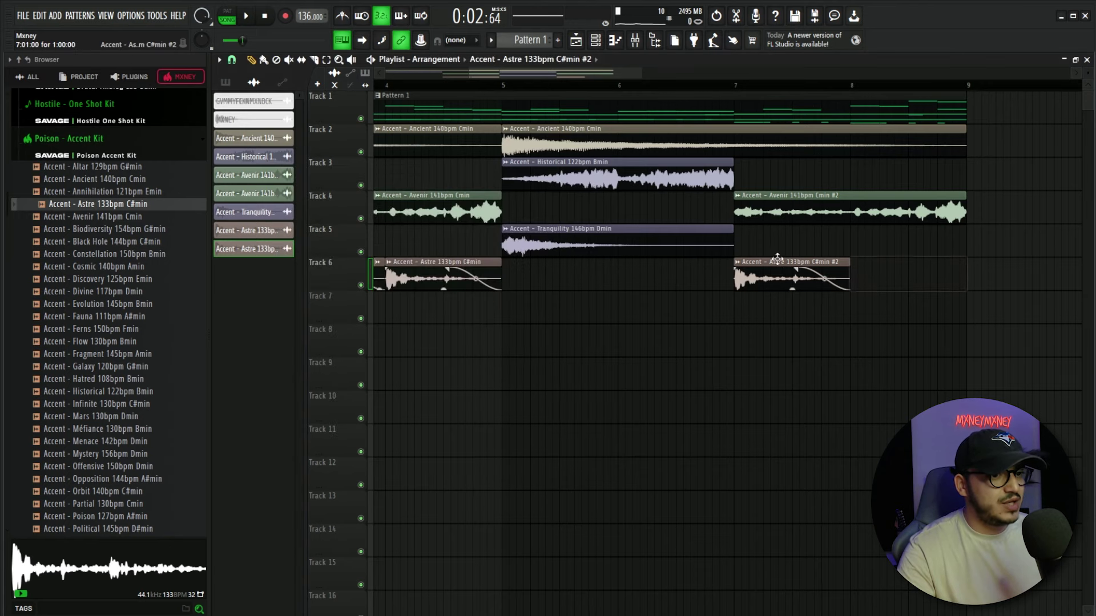
- Duplicate the unique Astre clip from bar 7 to bar 8, make that copy unique too, and play back the section
left_click_drag(776, 260, 892, 269, "shift")
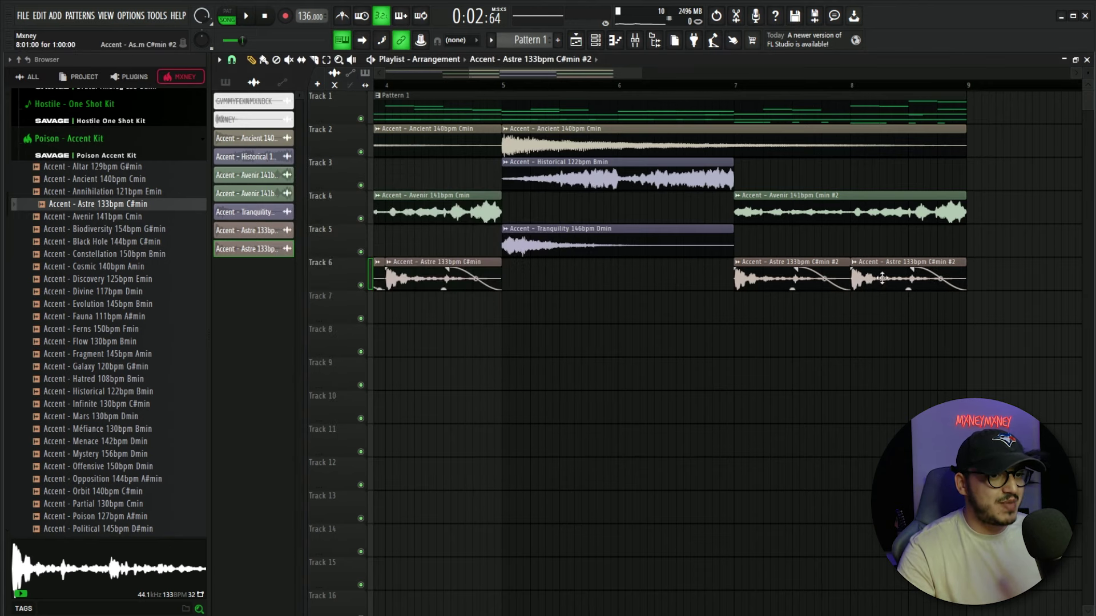
left_click(854, 261)
left_click(873, 368)
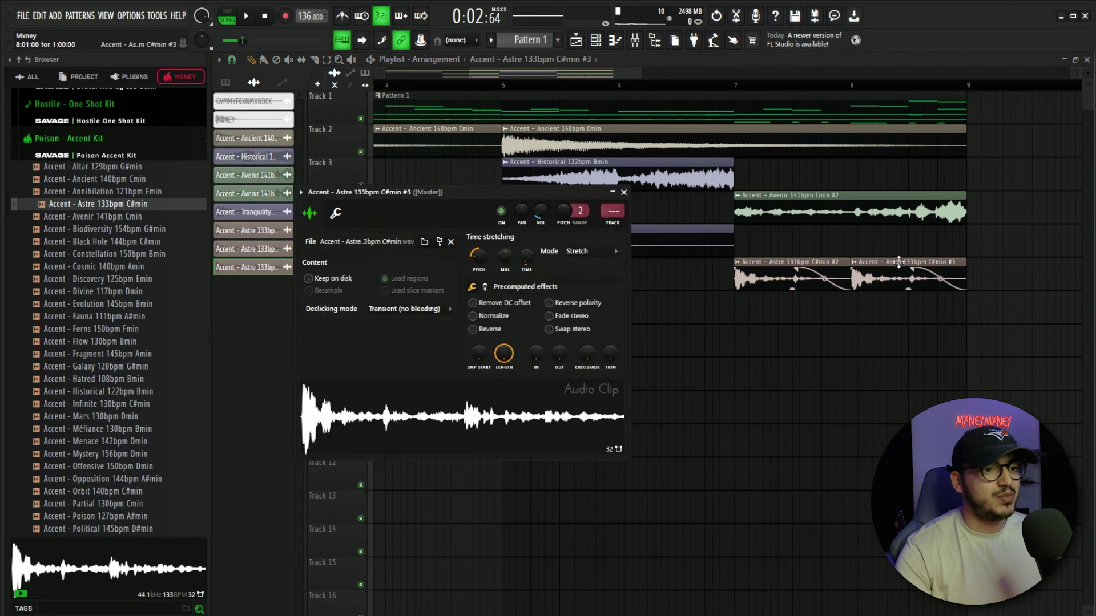
left_click(623, 192)
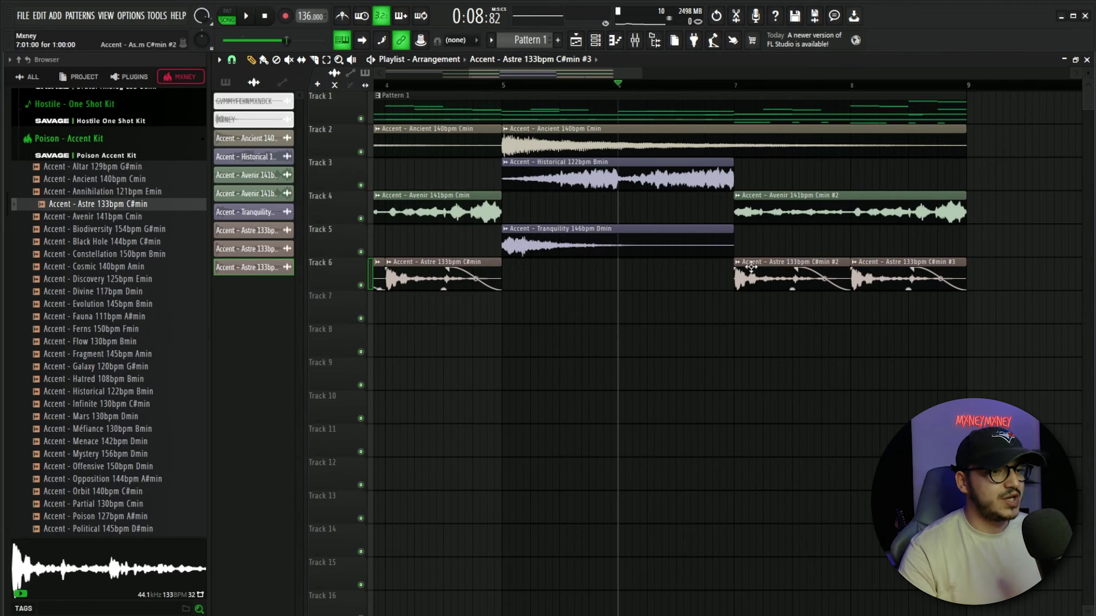
key("space")
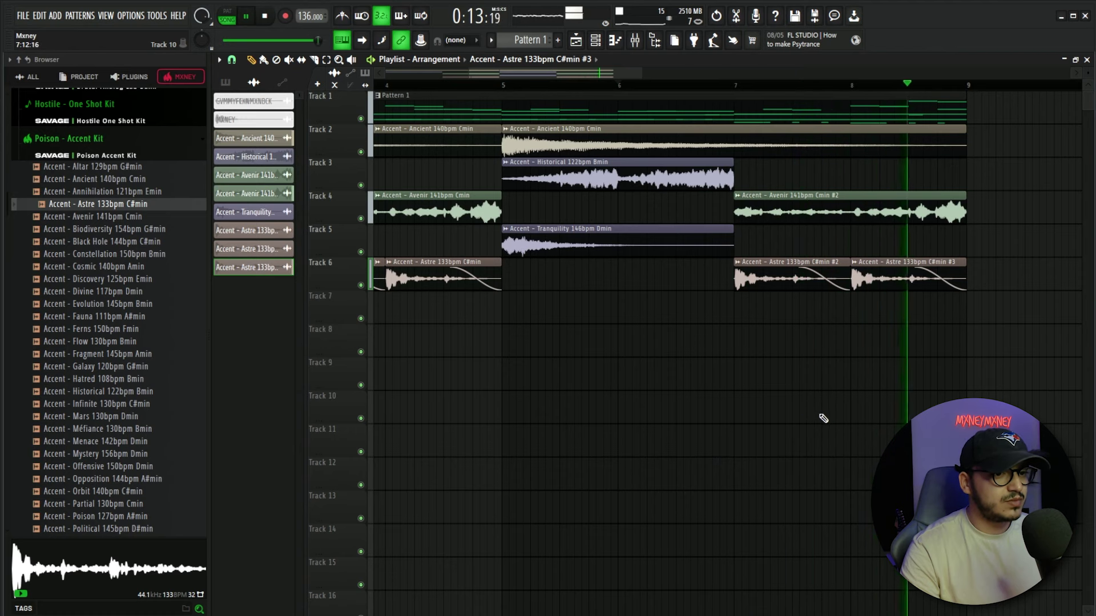
key("space")
- Browse the Poison Accent Kit, preview the Fauna 111bpm A#min sample, and place it at bar 3 on track 8
scroll(737, 110, "down", 2)
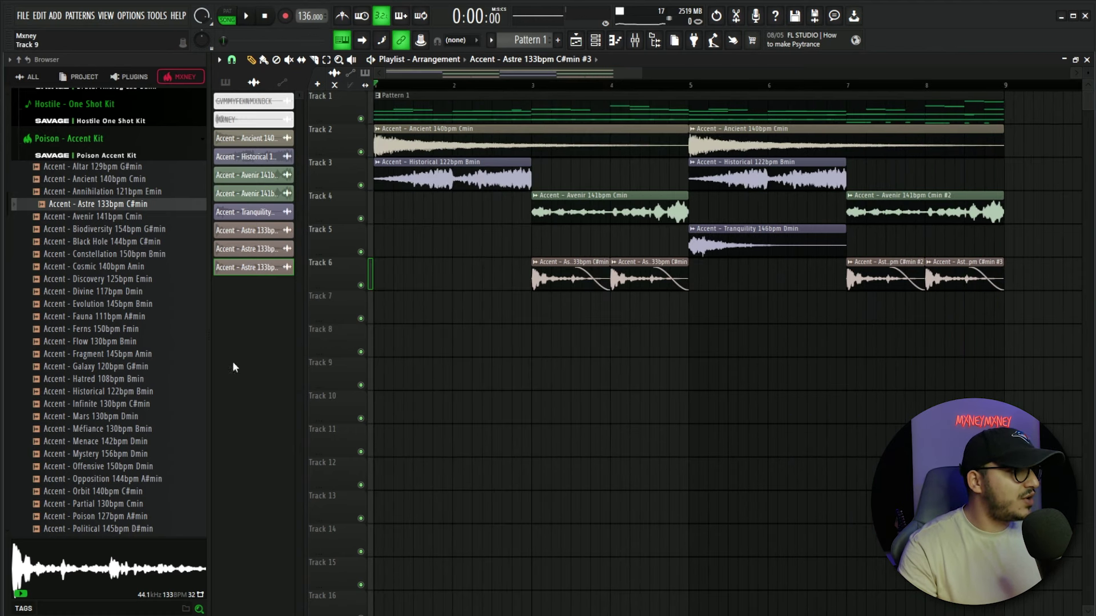
scroll(114, 336, "down", 4)
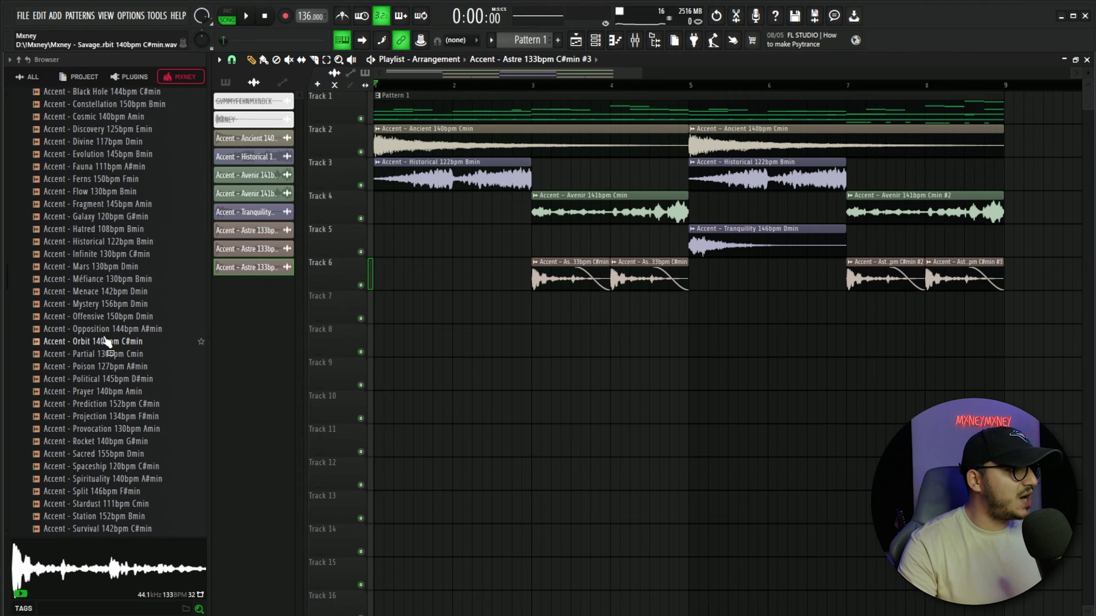
scroll(111, 342, "down", 5)
scroll(109, 314, "up", 7)
left_click(116, 242)
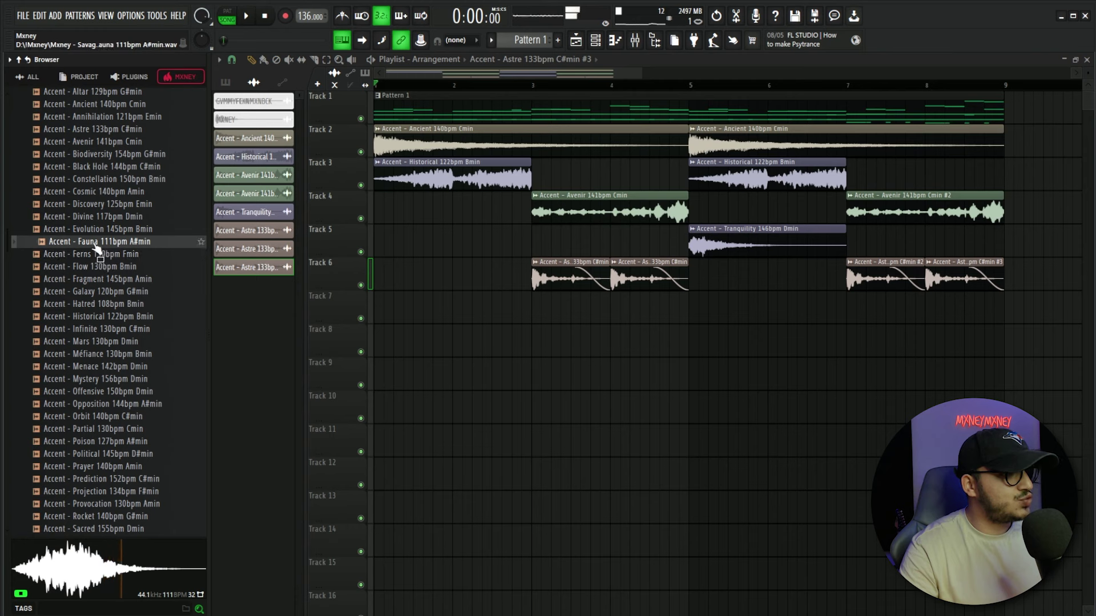
left_click_drag(100, 243, 547, 340)
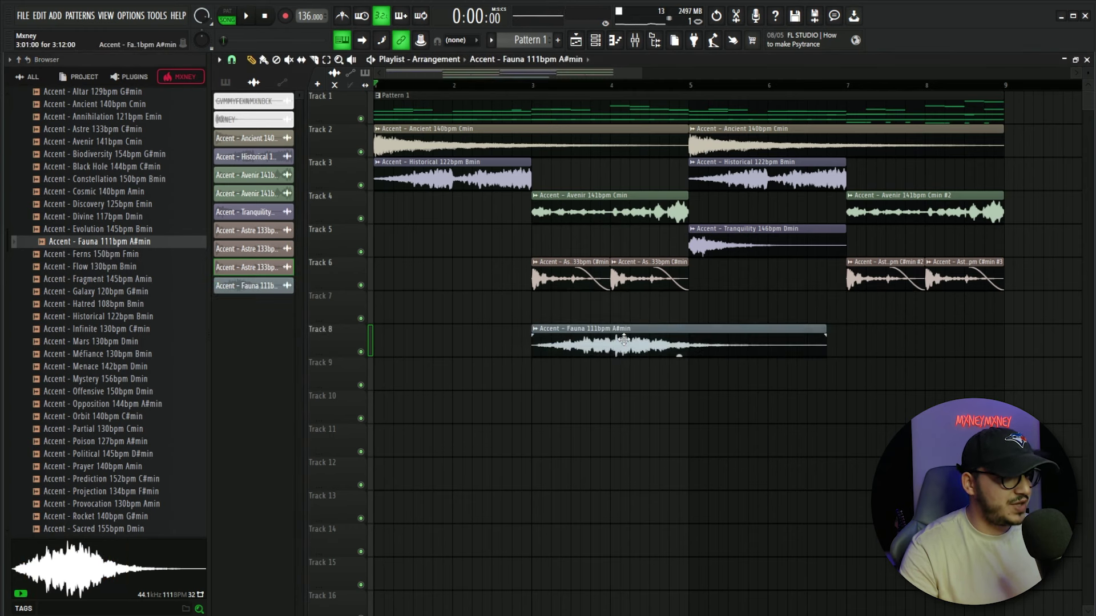
- Set the Fauna sample's volume to 21% and time stretching to Stretch, check intervals around its root note, and play it back
double_click(570, 342)
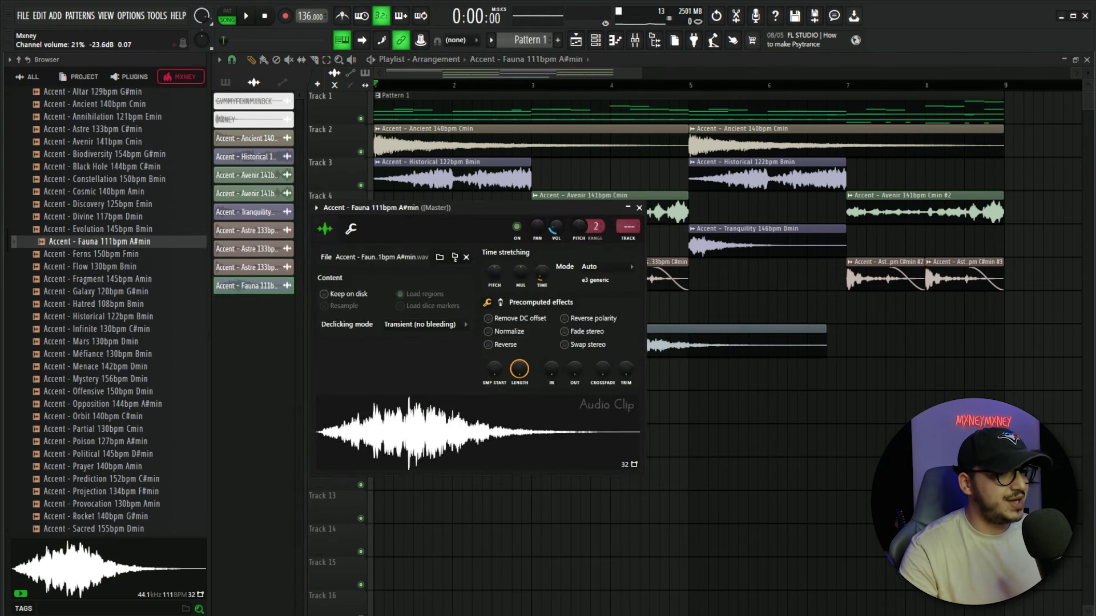
left_click(619, 268)
left_click(603, 300)
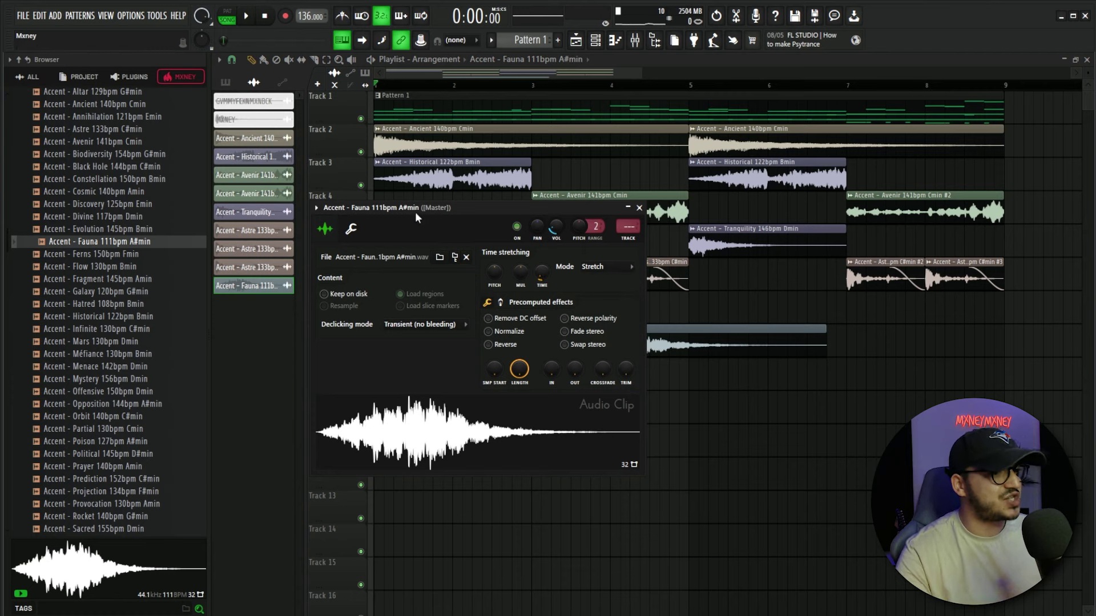
left_click(351, 229)
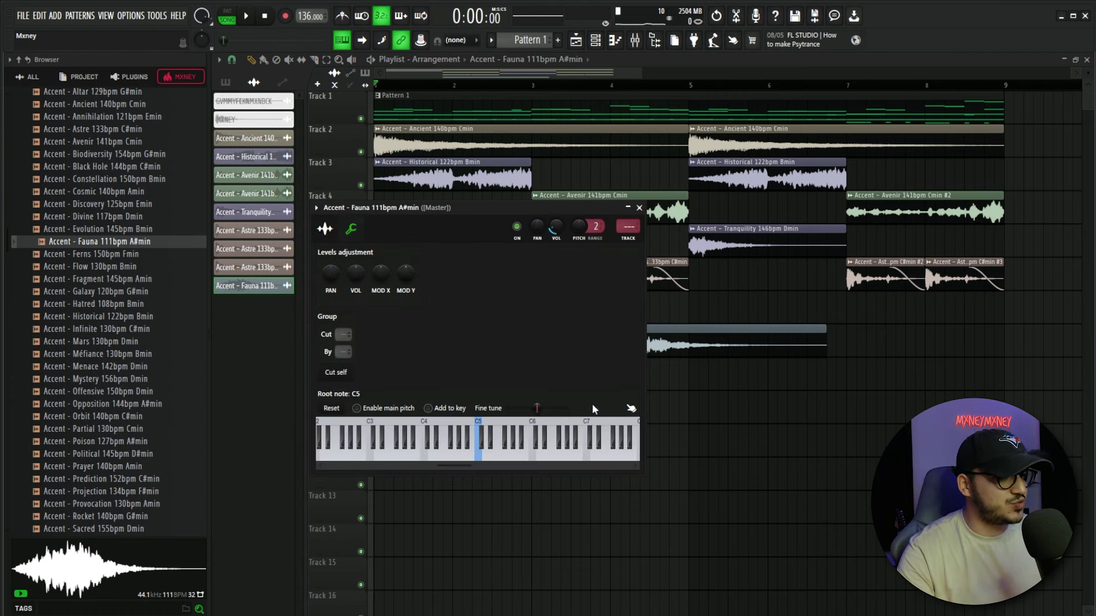
left_click(630, 408)
scroll(451, 441, "up", 3)
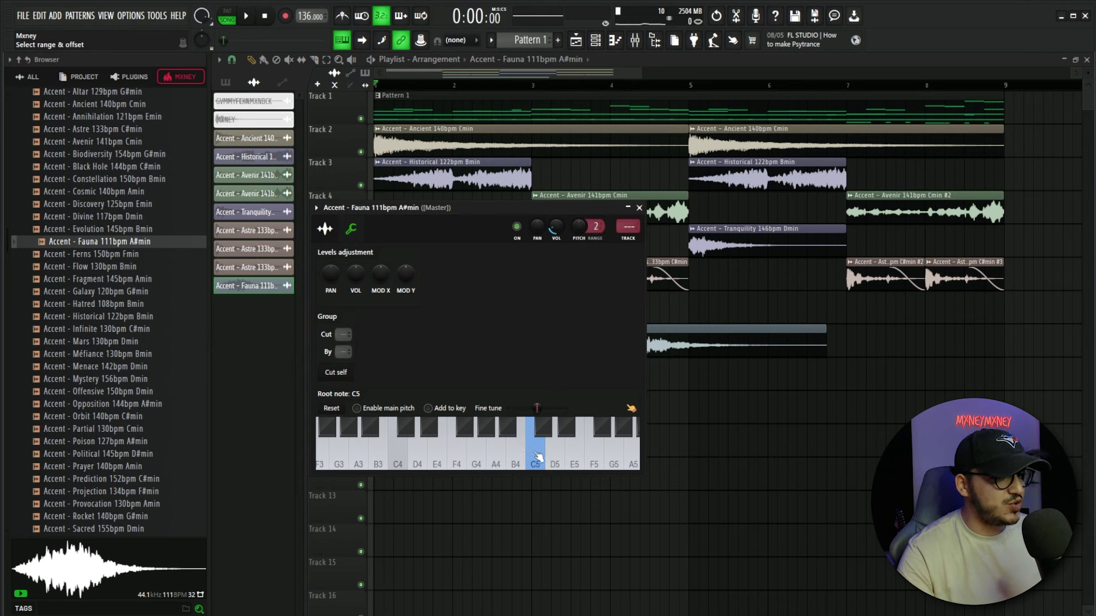
left_click(324, 228)
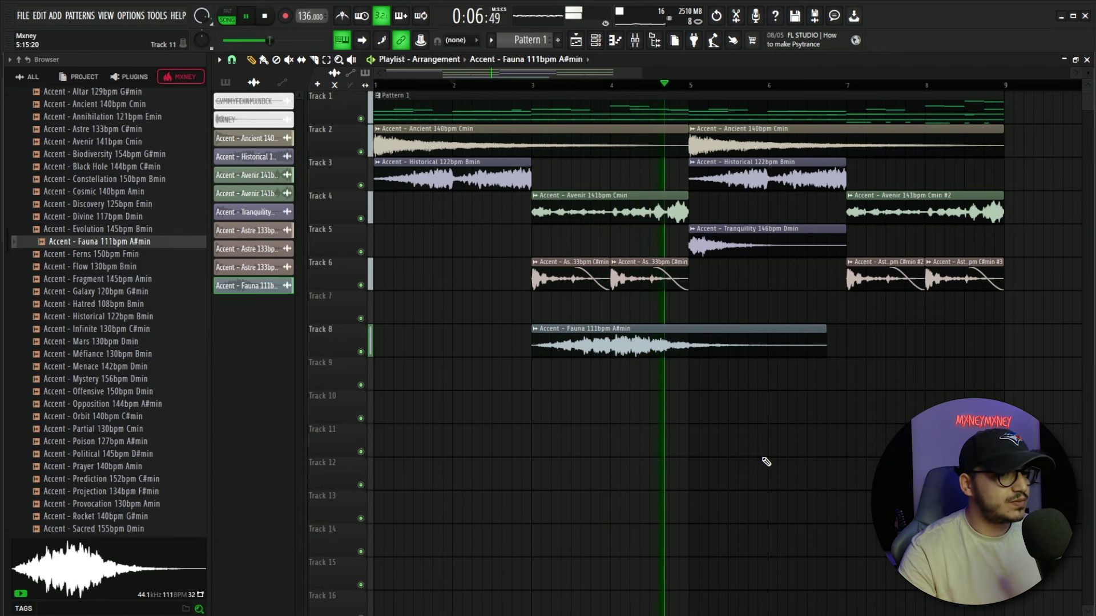
key("space")
- Preview the Black Hole 144bpm C#min sample, place it at bar 7 on track 8, and move the Fauna clip to track 7
left_click(106, 168)
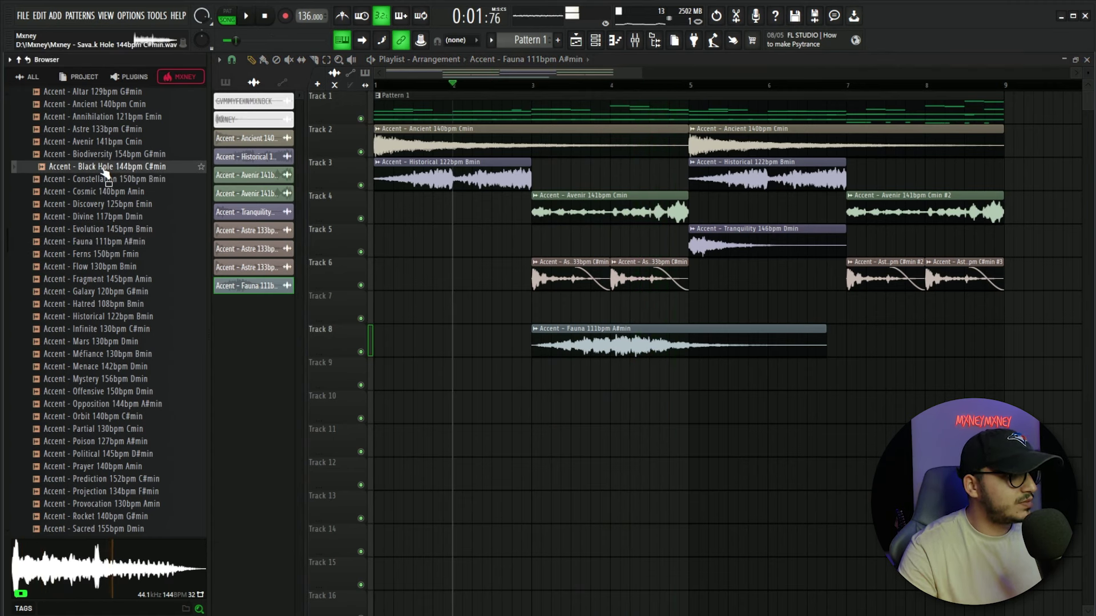
left_click_drag(104, 172, 888, 327)
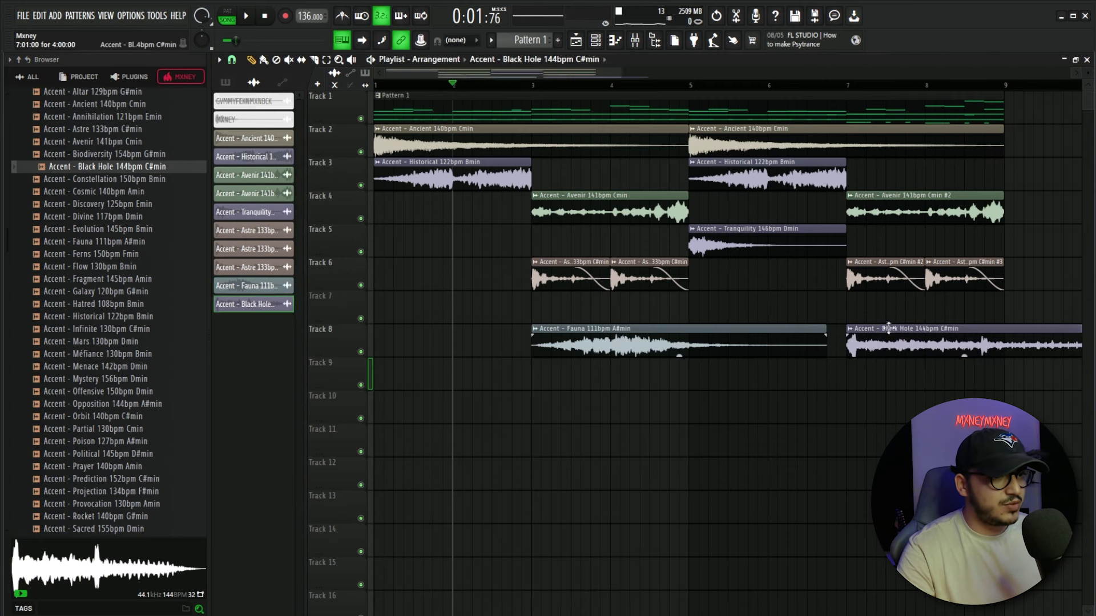
left_click_drag(551, 73, 700, 74)
left_click_drag(535, 73, 496, 73)
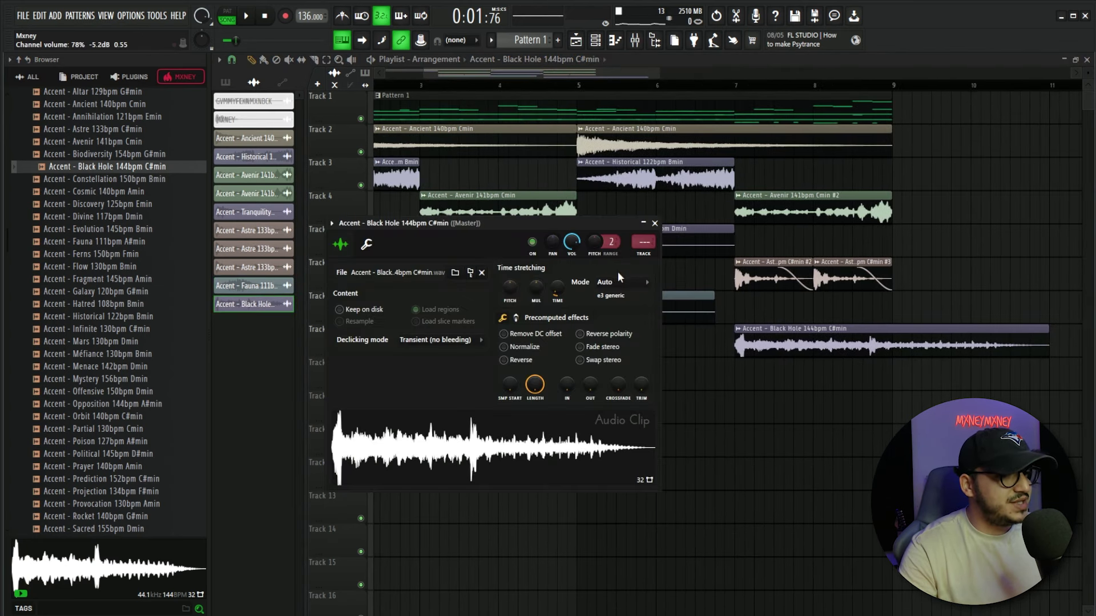
- Set the Black Hole sample to Stretch mode, lower its volume, and shift its pitch by -100 cents
left_click(618, 282)
left_click(617, 317)
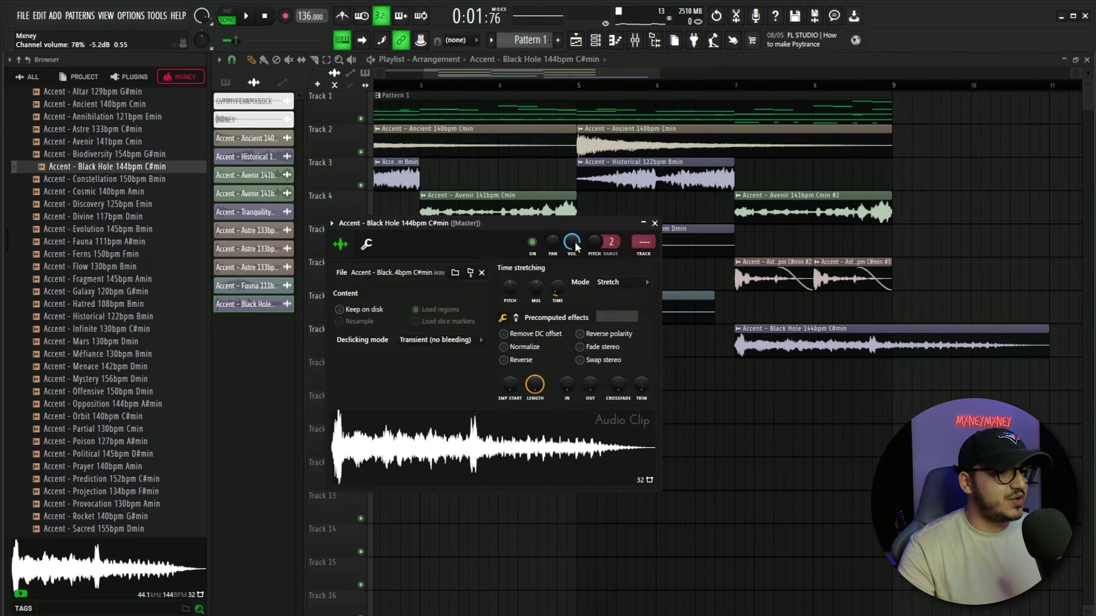
left_click_drag(573, 243, 573, 283)
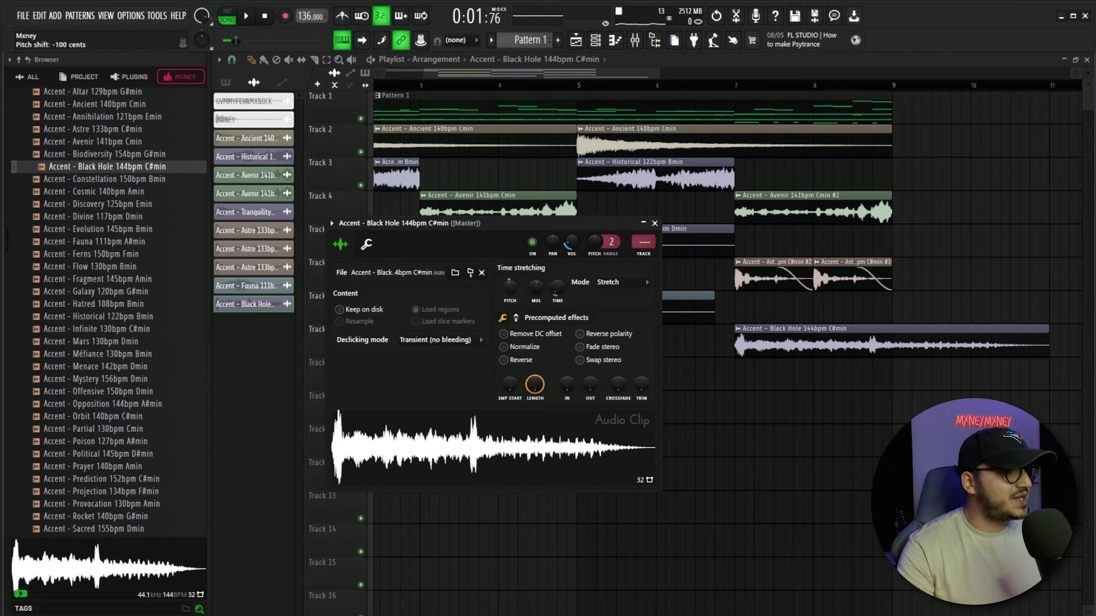
left_click(367, 245)
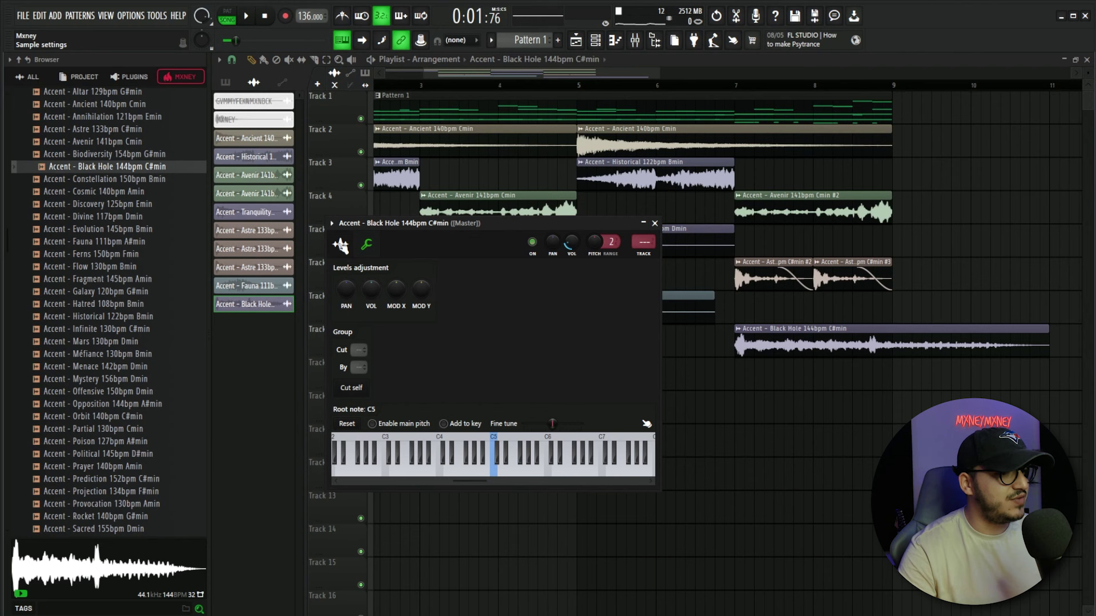
left_click(341, 245)
- Duplicate the whole eight-bar arrangement at bar 9 and delete the second Black Hole clip at bar 15
mouse_move(745, 422)
left_mouse_down()
mouse_move(375, 93)
mouse_move(667, 107)
mouse_move(646, 109)
left_mouse_up()
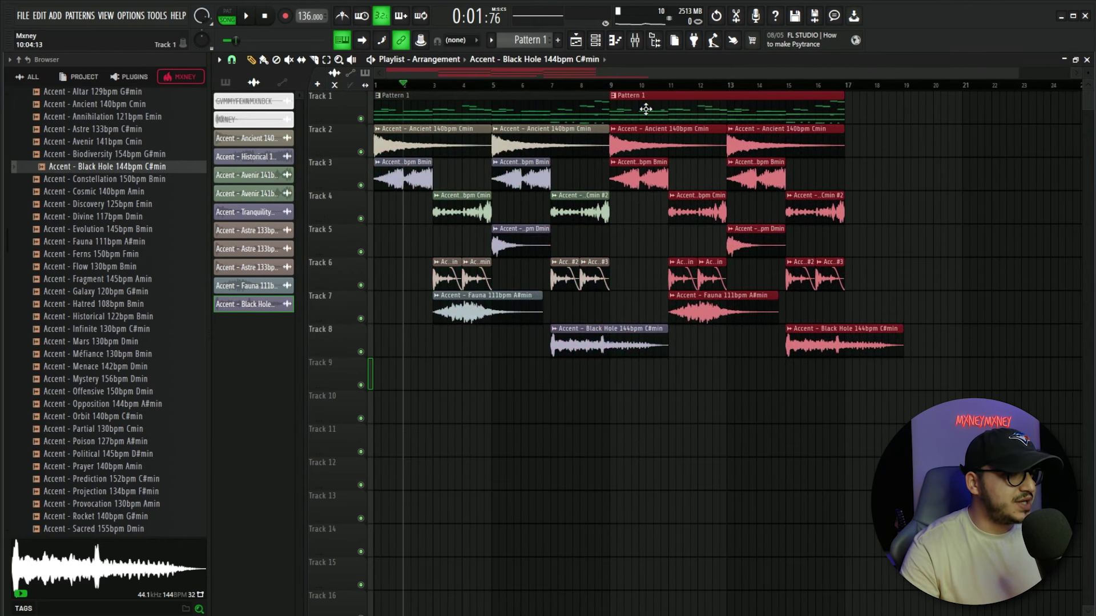
left_click(849, 318, "ctrl")
right_click(839, 345)
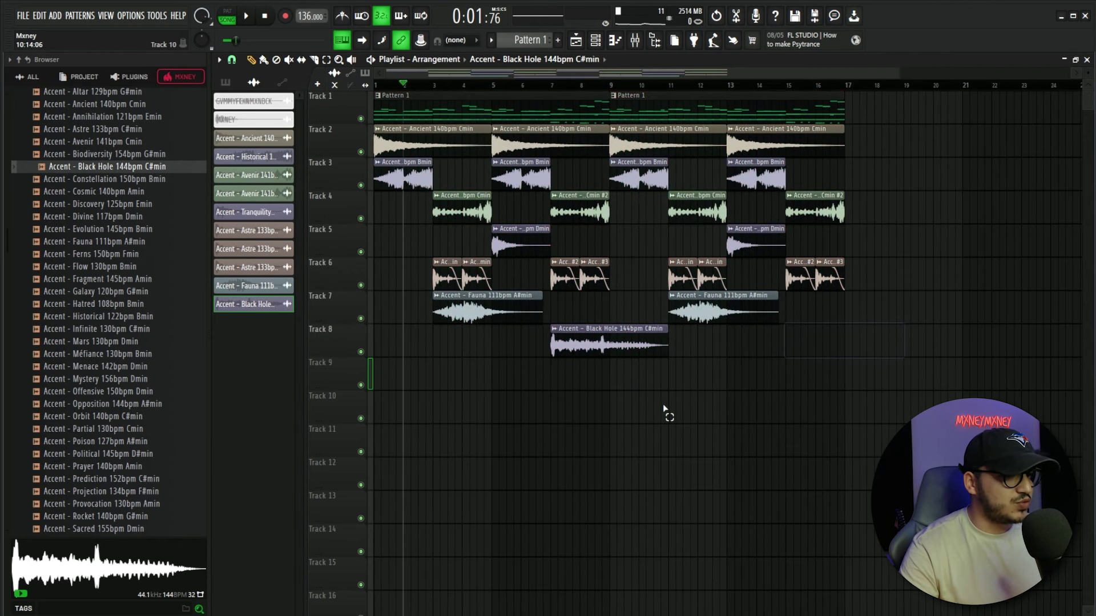
left_click(605, 352)
- Play back the arrangement from bar 6 to hear the Black Hole clip lead into the repeated section
scroll(602, 76, "up", 3)
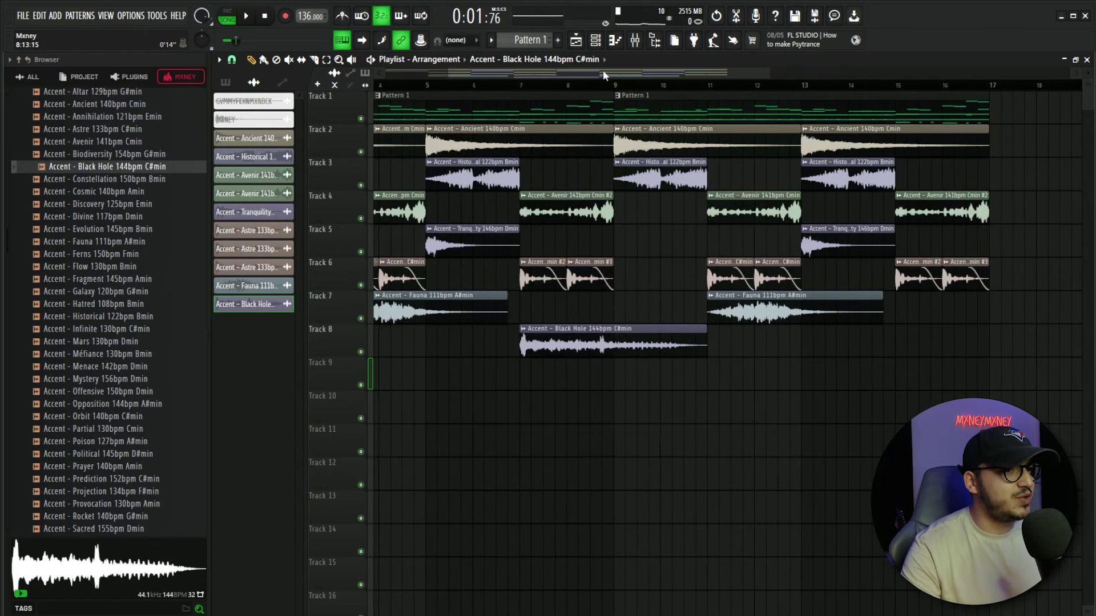
scroll(606, 78, "left", 3)
left_click(612, 85)
key("space")
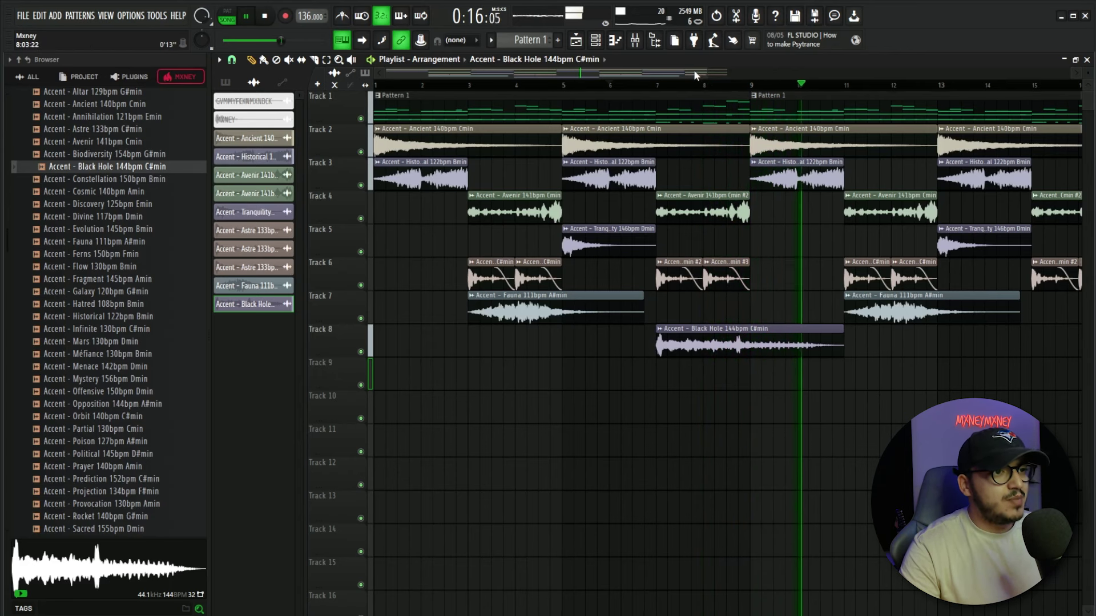
scroll(833, 286, "right", 5)
key("space")
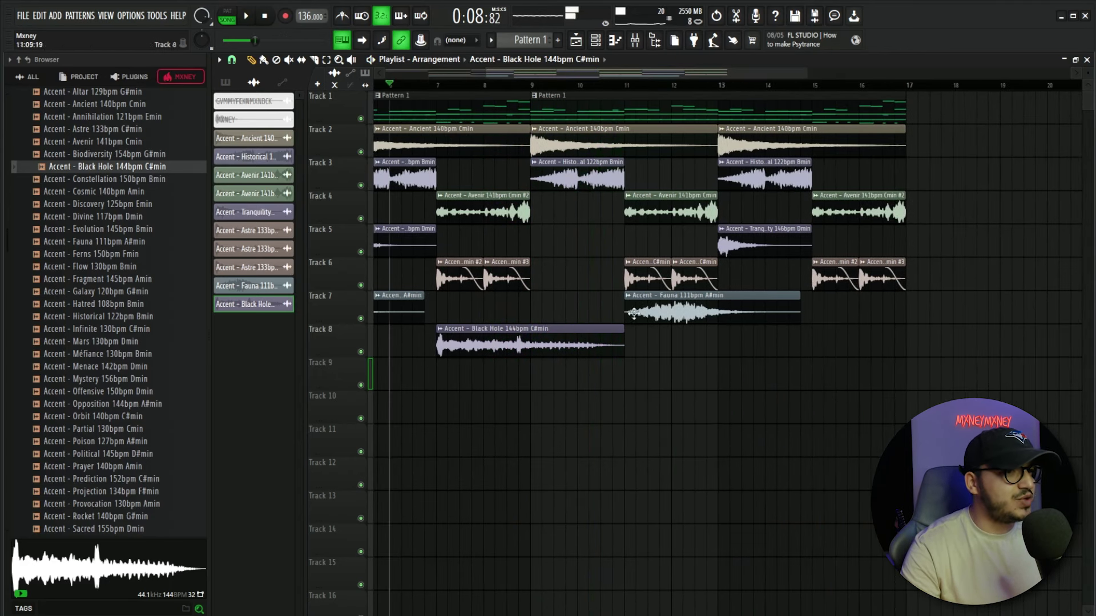
scroll(715, 97, "left", 5)
left_click_drag(709, 74, 975, 74)
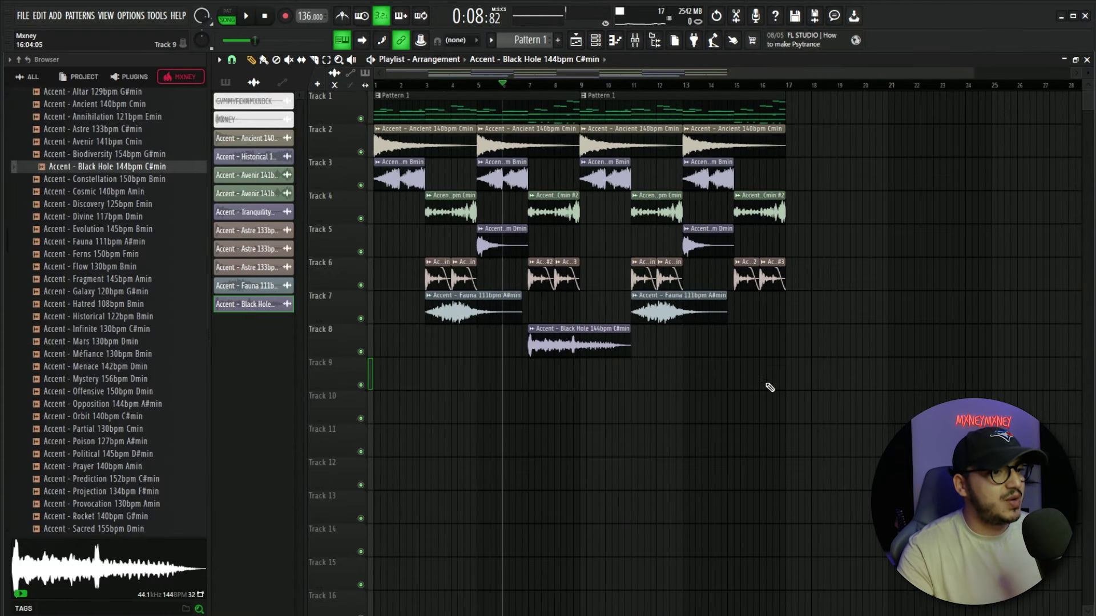
left_click_drag(819, 386, 738, 347)
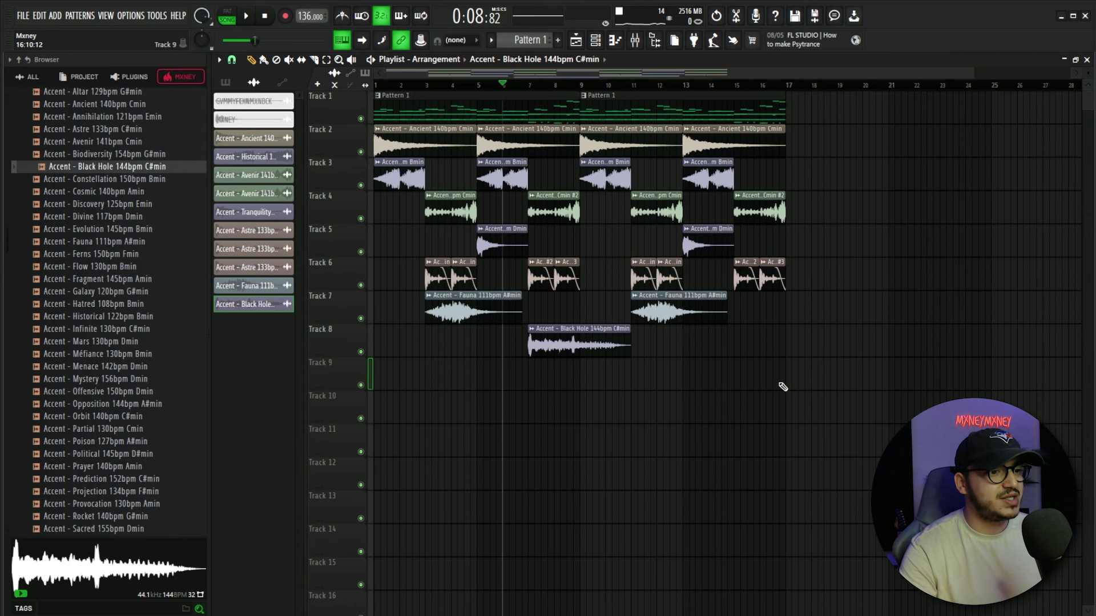
left_click_drag(840, 392, 590, 96)
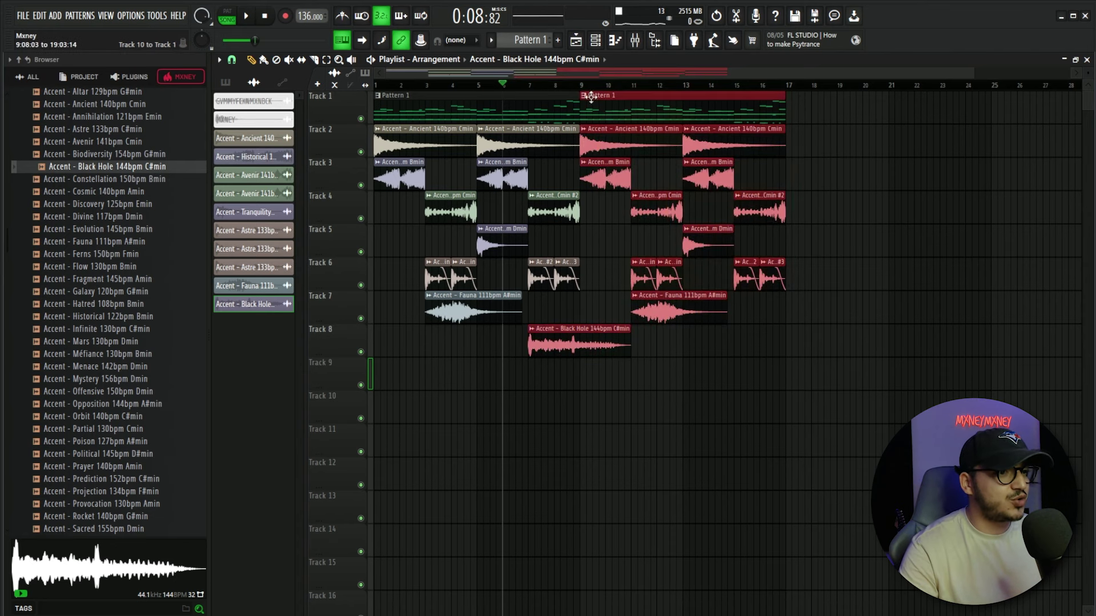
left_click(567, 421)
- Preview the Ferns 150bpm Fmin sample and place it on track 8 from bar 15 to bar 17
scroll(92, 286, "up", 2)
left_click(91, 329)
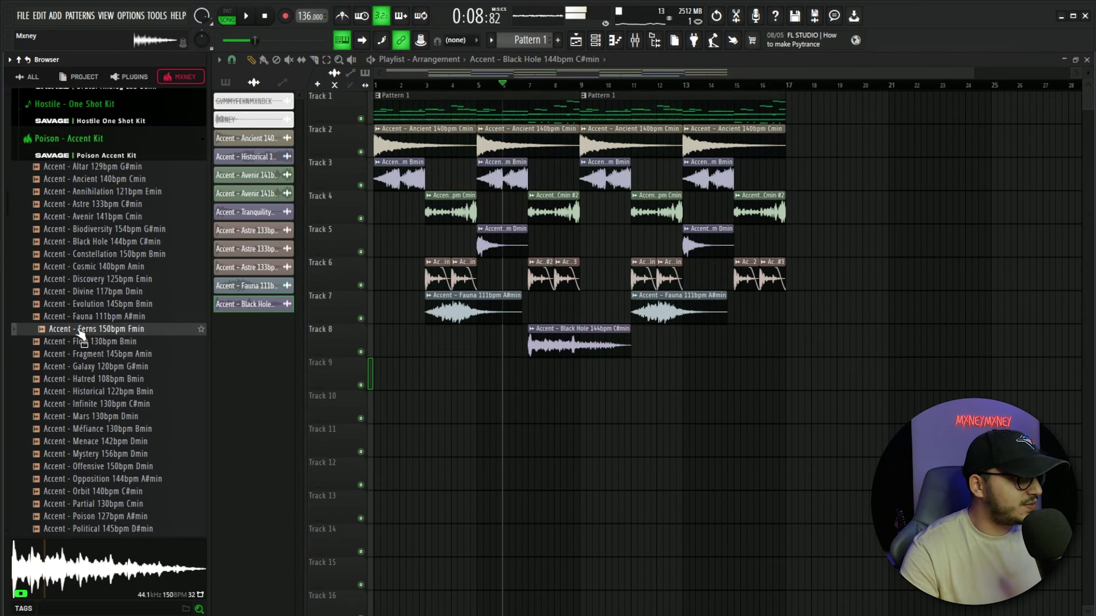
left_click(69, 332)
left_click_drag(75, 334, 736, 342)
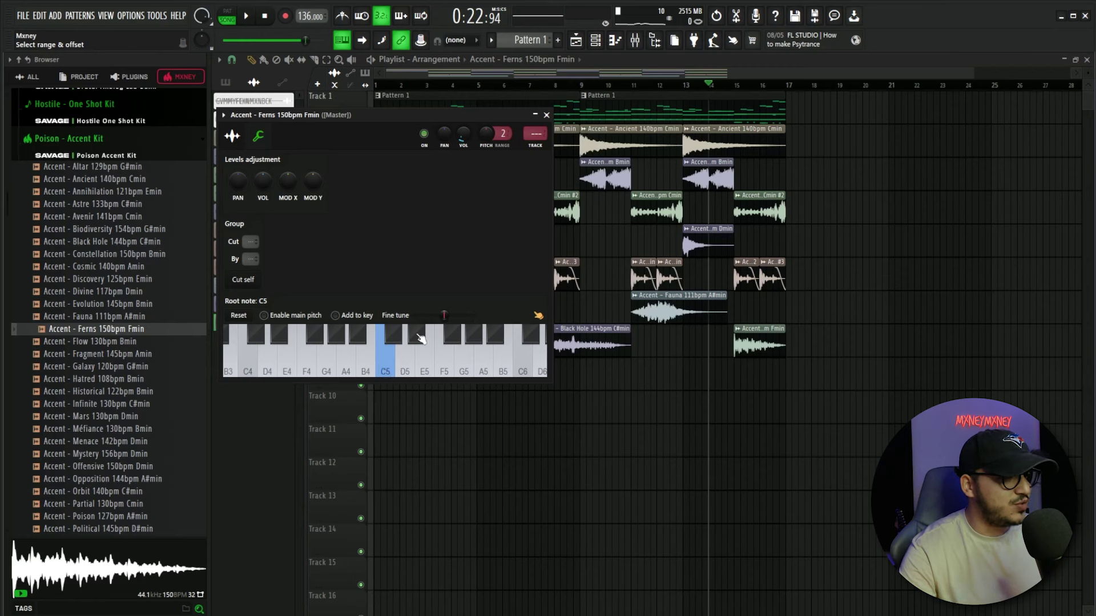
- Set the Ferns sample's time stretching to Stretch, lower its pitch, and play it back in the arrangement
left_click(232, 136)
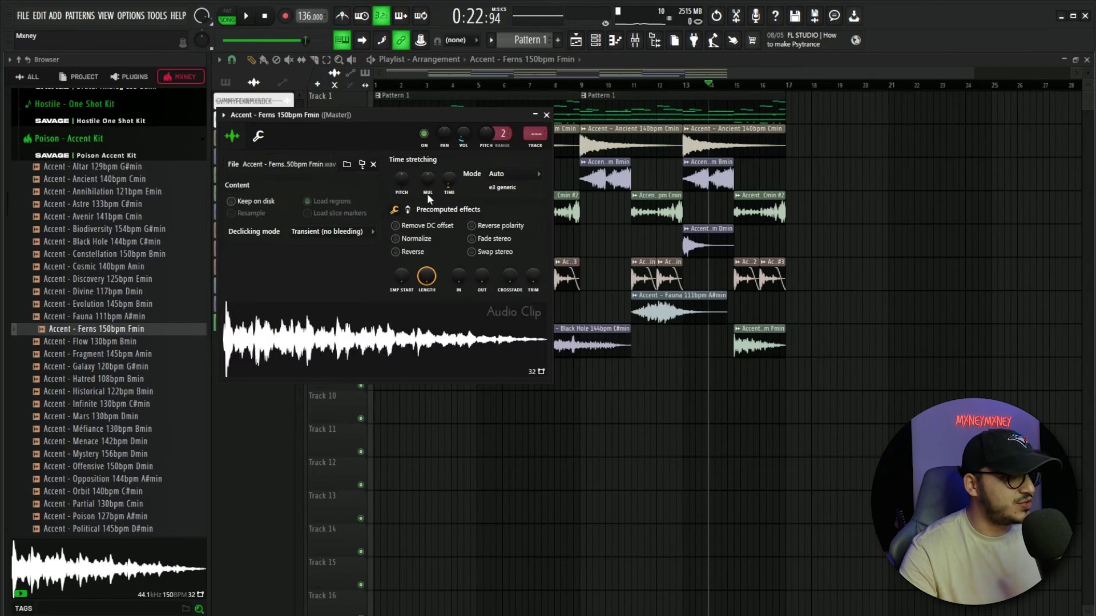
left_click(513, 173)
left_click(491, 209)
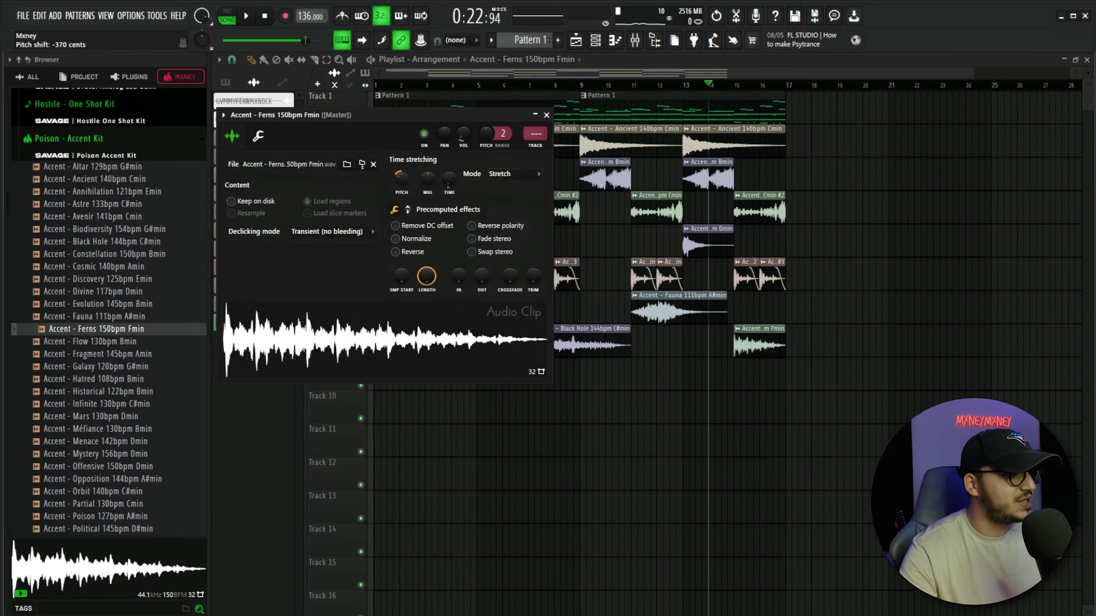
left_click(547, 115)
key("space")
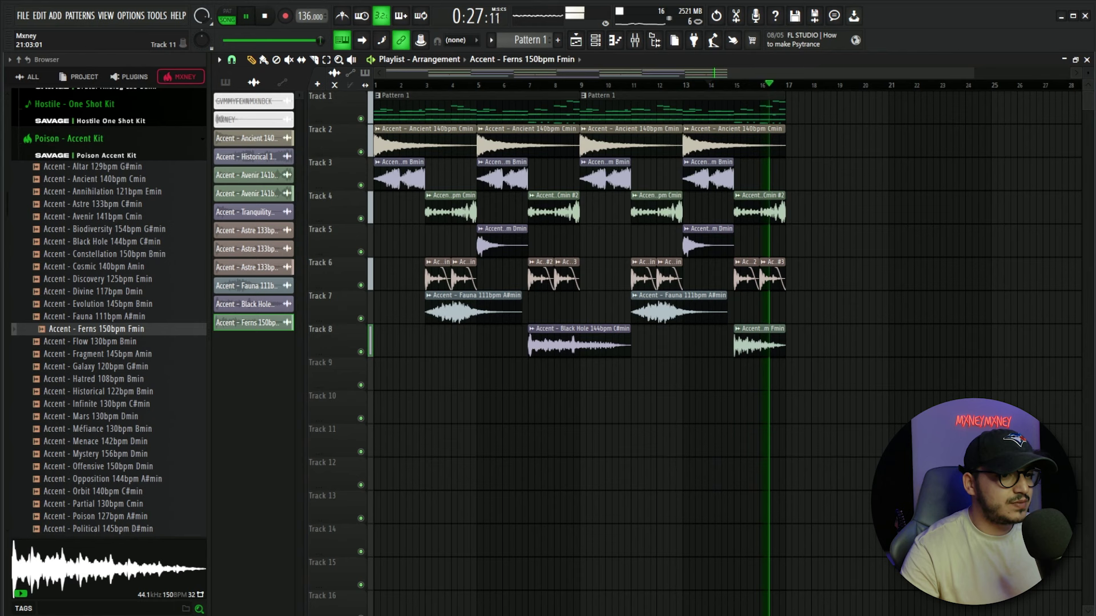
- Set the Ferns clip's pitch range to 12 semitones and create a pitch automation clip for it from bar 15 to bar 17
key("space")
scroll(799, 94, "up", 5)
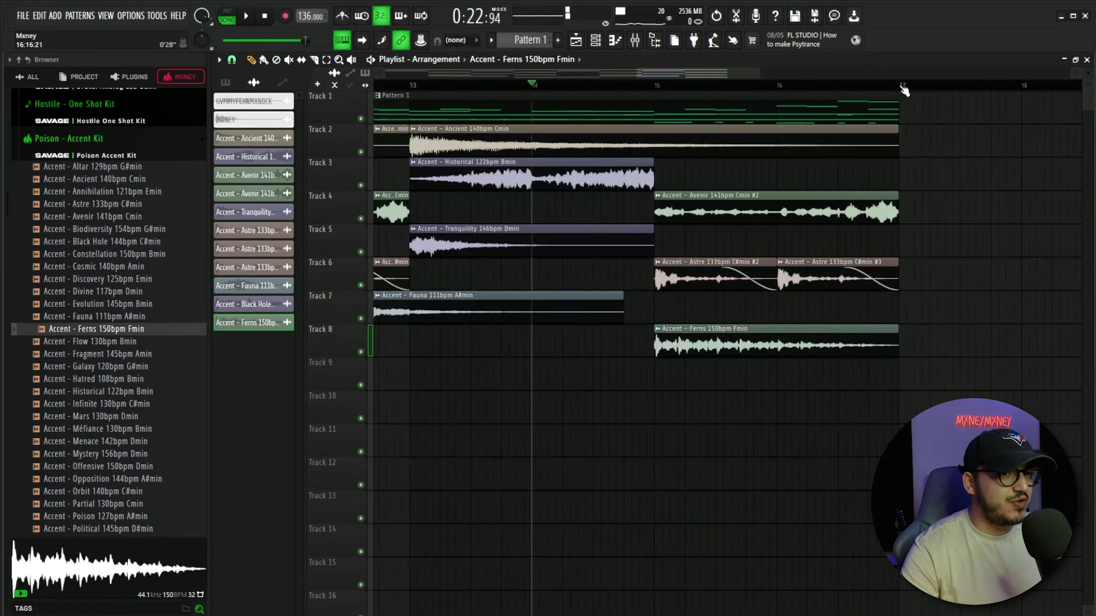
left_click_drag(900, 87, 655, 101)
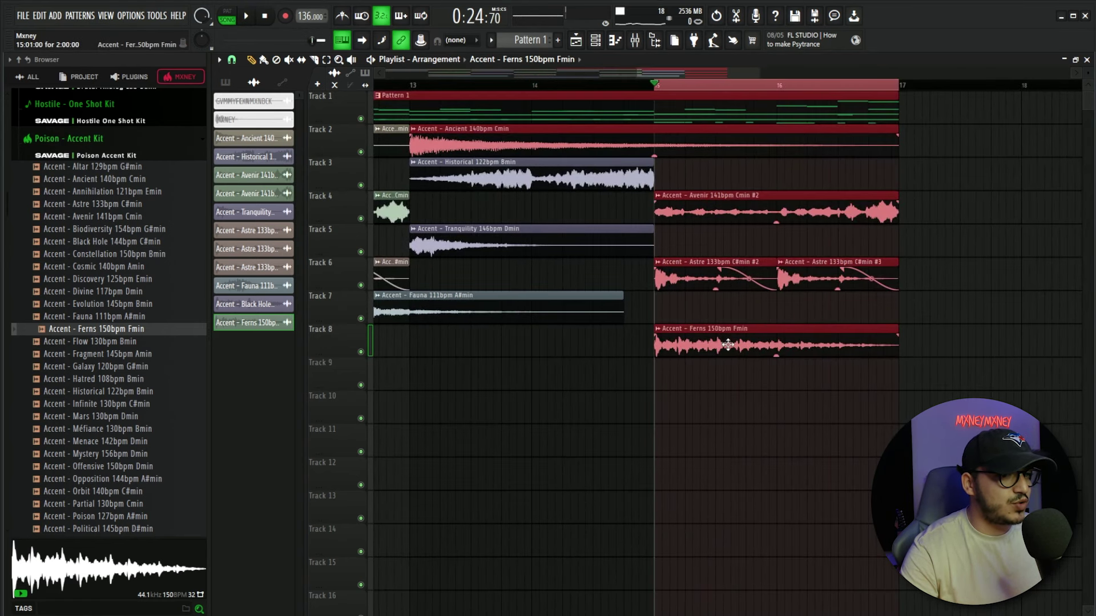
double_click(679, 329)
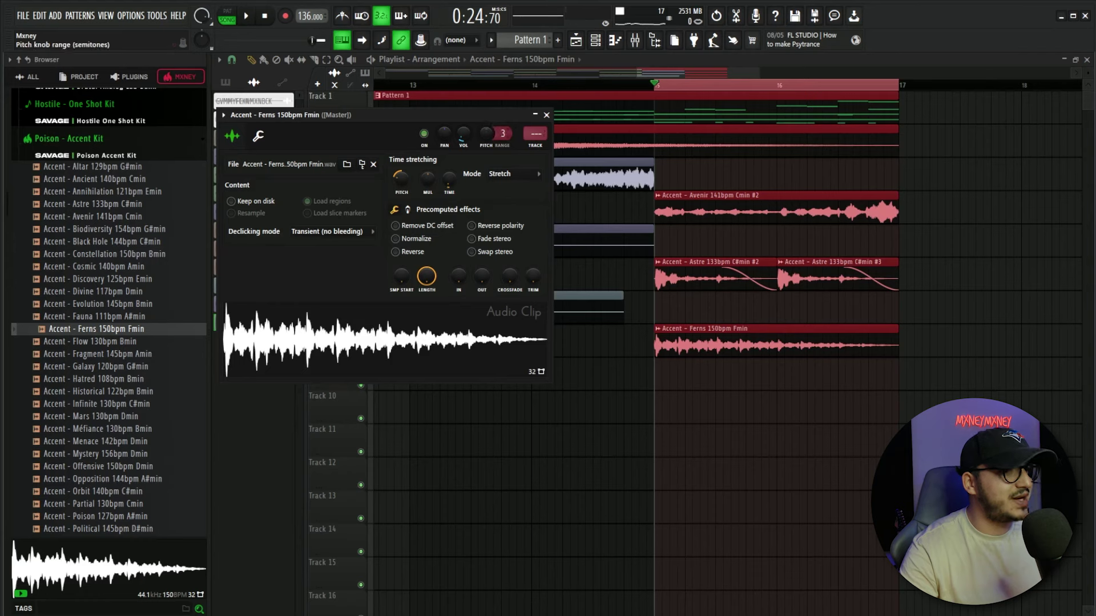
right_click(484, 133)
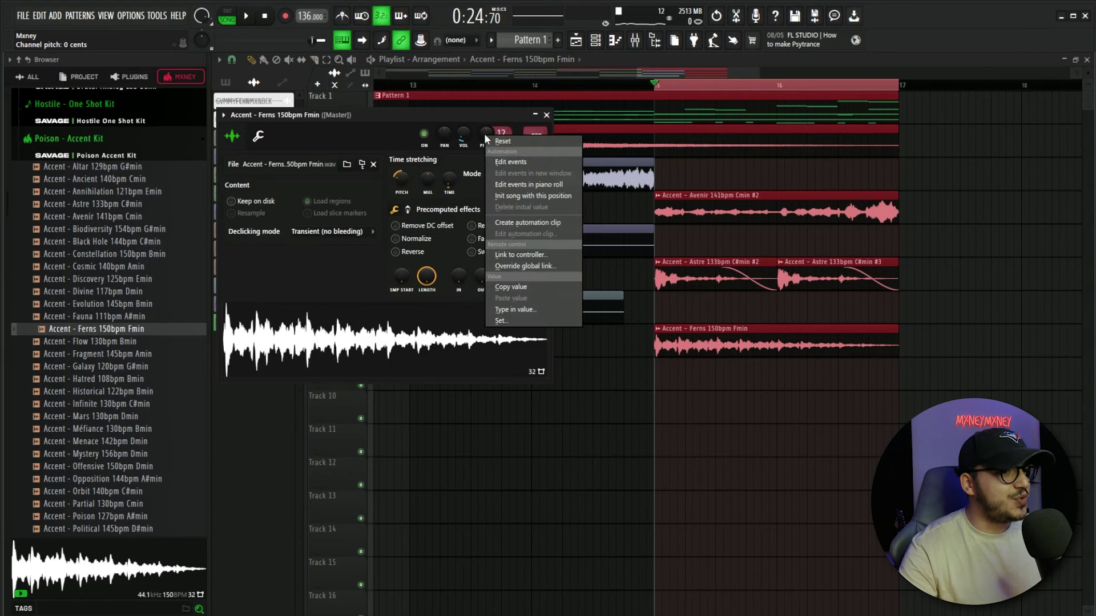
left_click(540, 223)
left_click(546, 115)
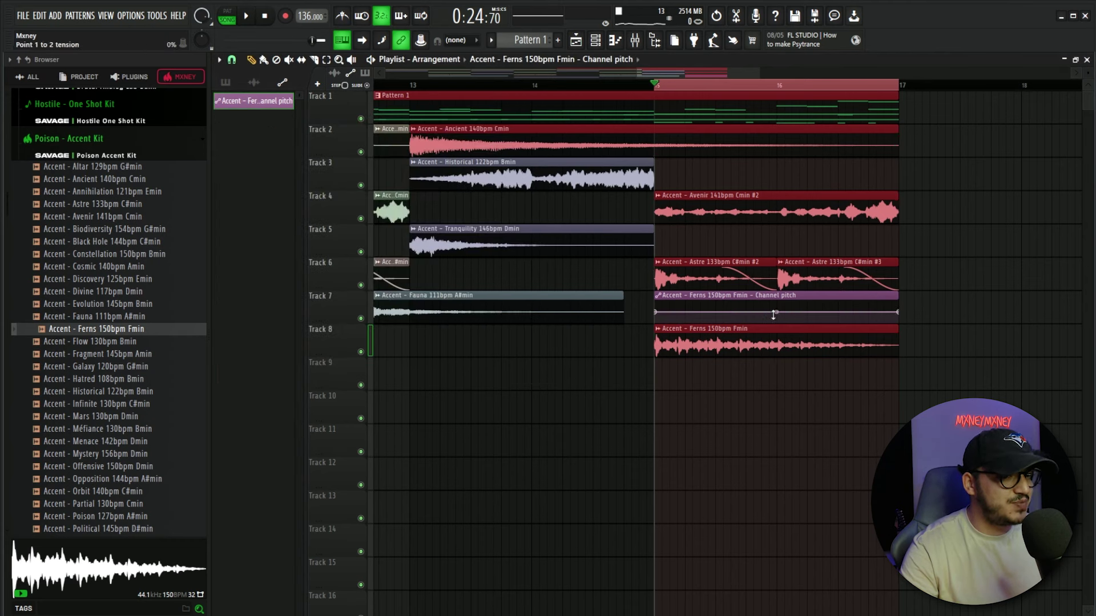
- Raise the end point of the Ferns pitch automation, add a point at bar 16 in Hold mode, and play back the selection
left_click_drag(900, 313, 898, 301)
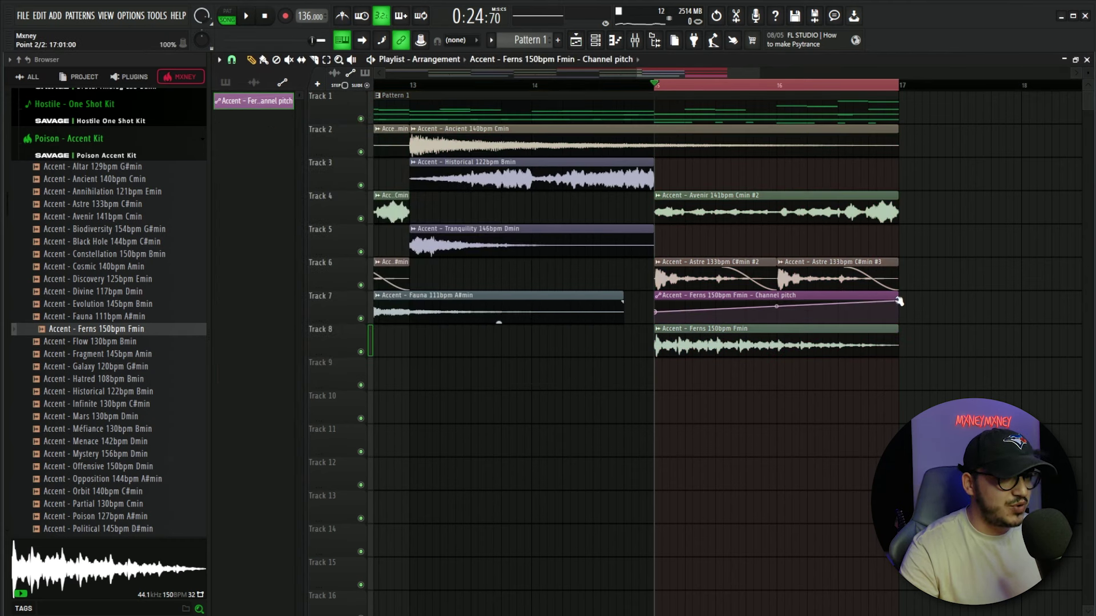
left_click(780, 306)
right_click(779, 305)
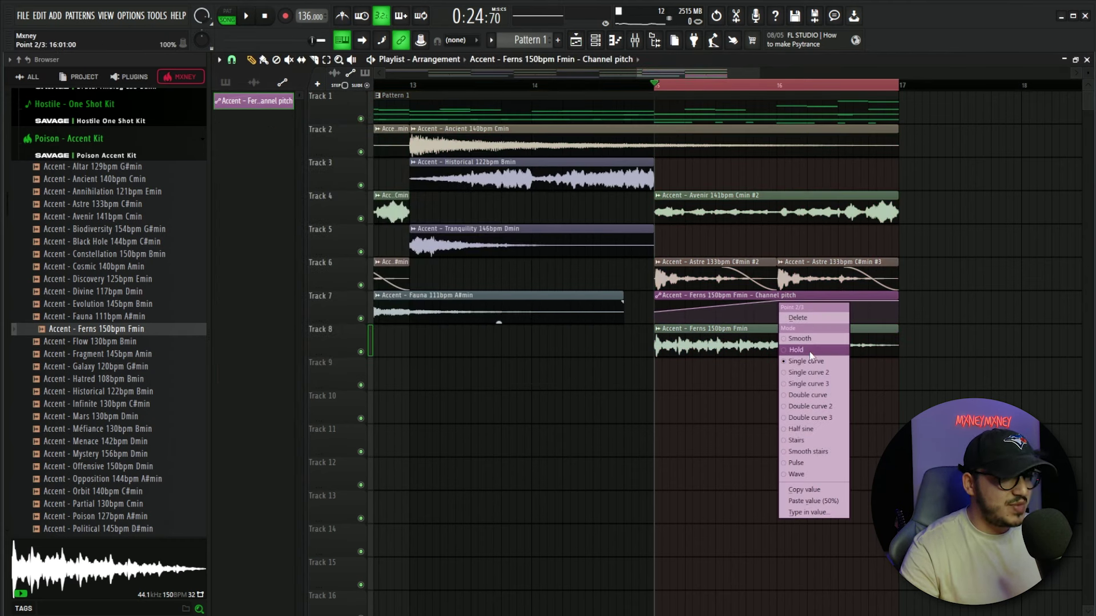
left_click(811, 350)
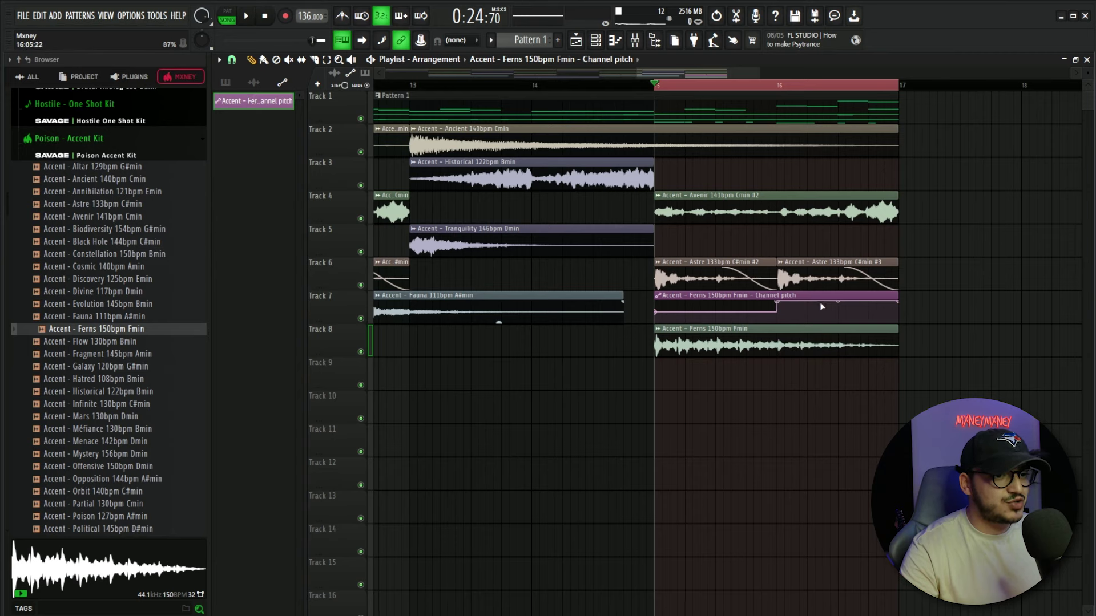
key("space")
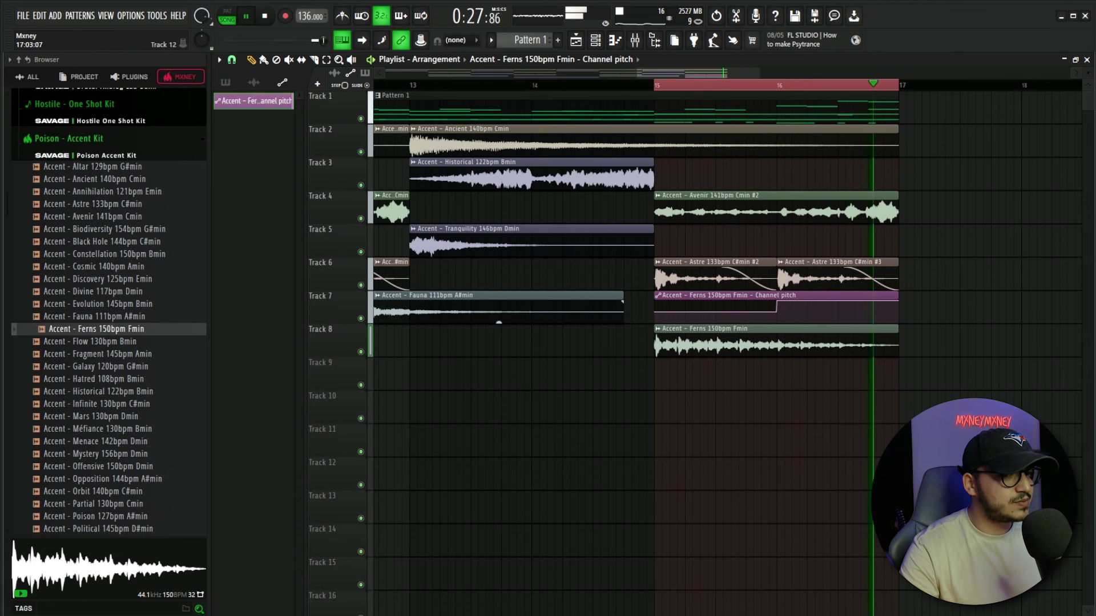
key("space")
- Show all channels, route the Ferns sample to mixer track 11, and inspect that track's ValhallaVintageVerb settings
left_click(615, 40)
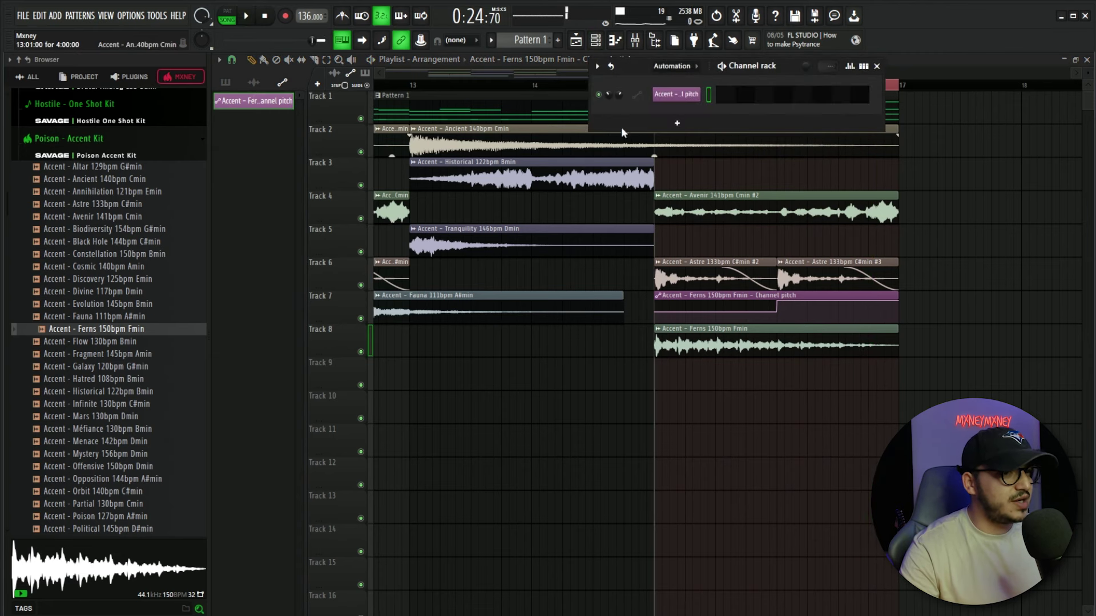
left_click(689, 69)
left_click(671, 77)
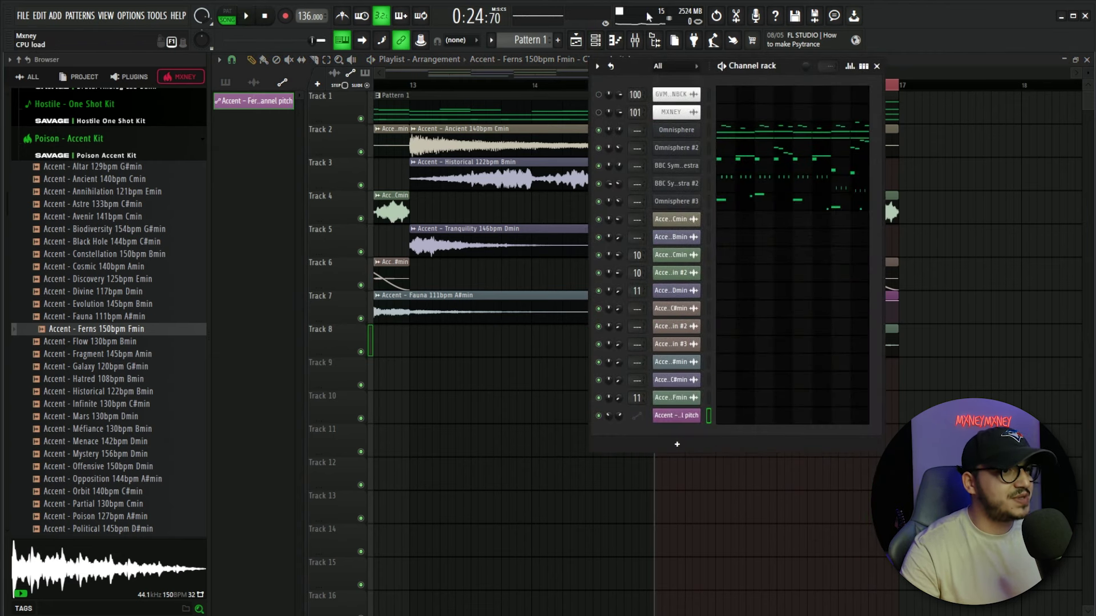
left_click(635, 40)
left_click(1007, 134)
left_click(1017, 159)
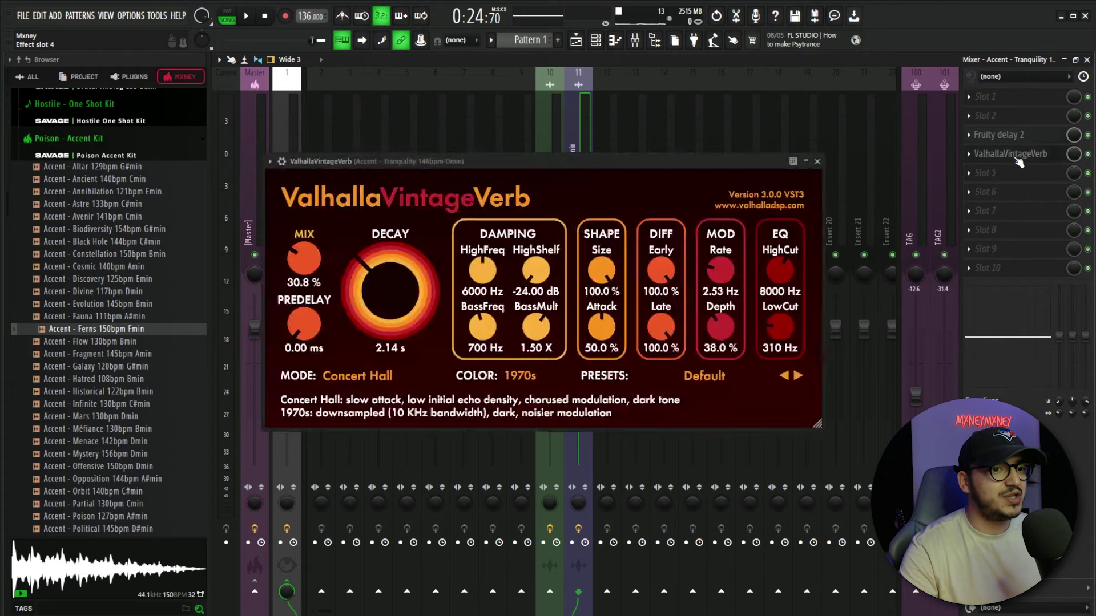
left_click(1017, 160)
left_click(573, 41)
key("space")
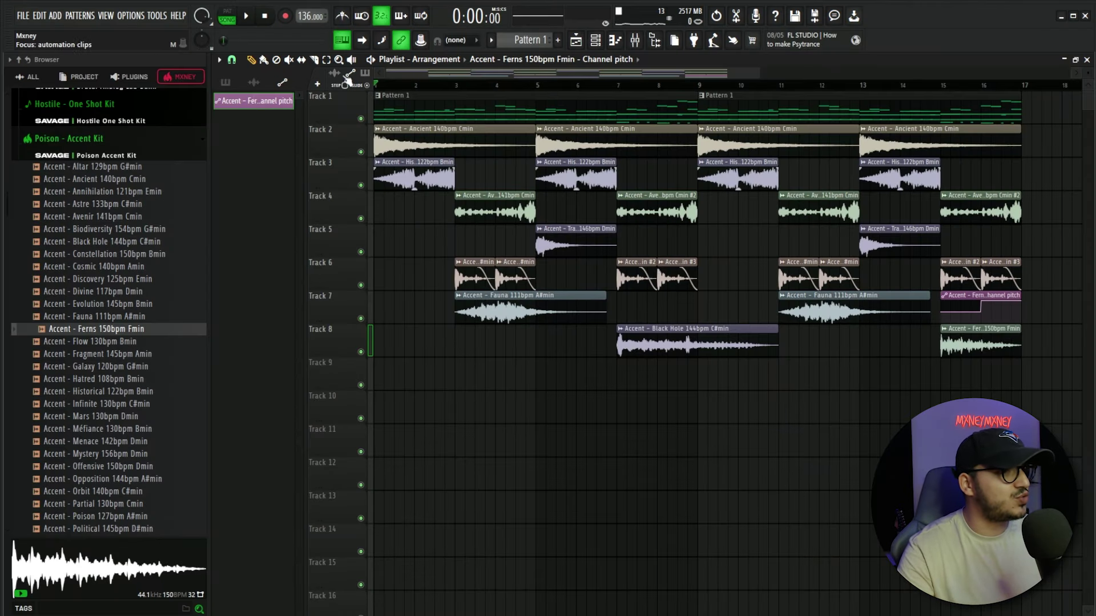
- Place the Mystery 156bpm Dmin sample at bar 1 on track 9, stretch it to bar 9, and play it soloed
left_click_drag(97, 454, 403, 374)
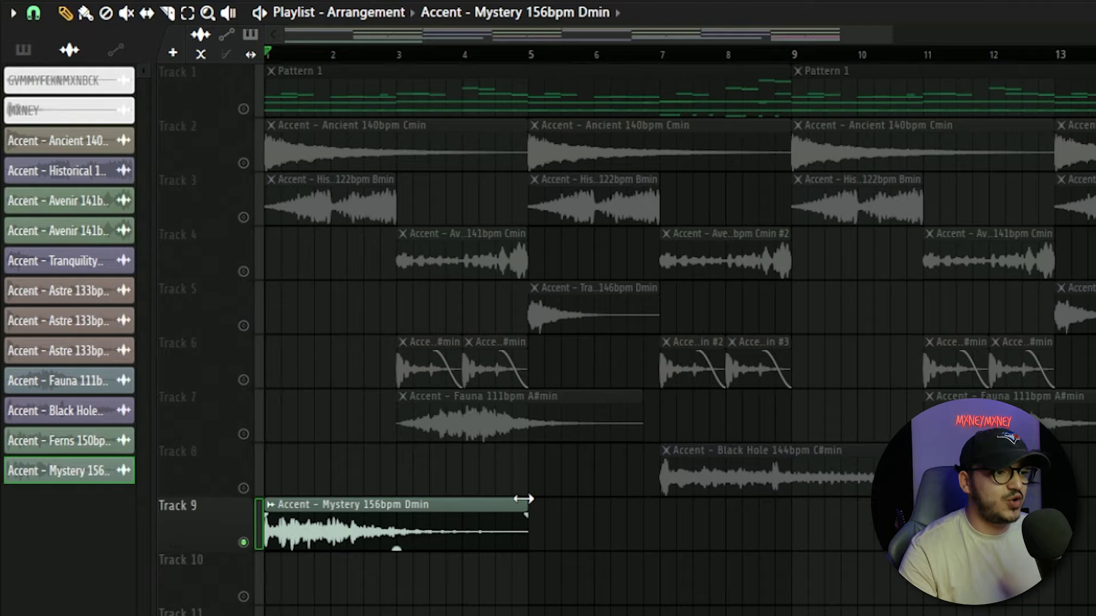
left_click_drag(523, 498, 784, 485)
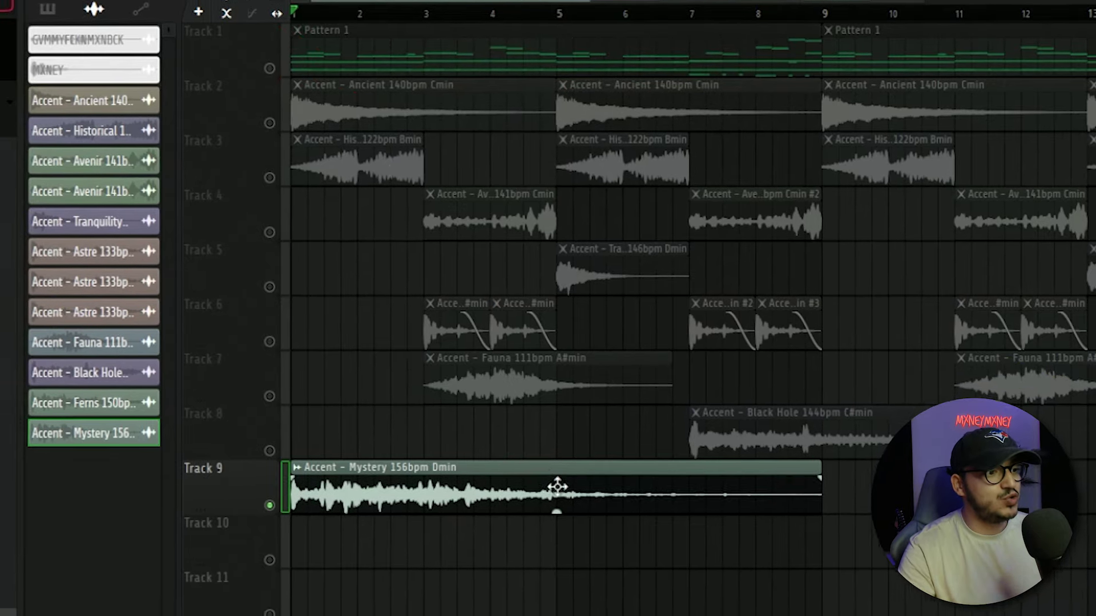
key("space")
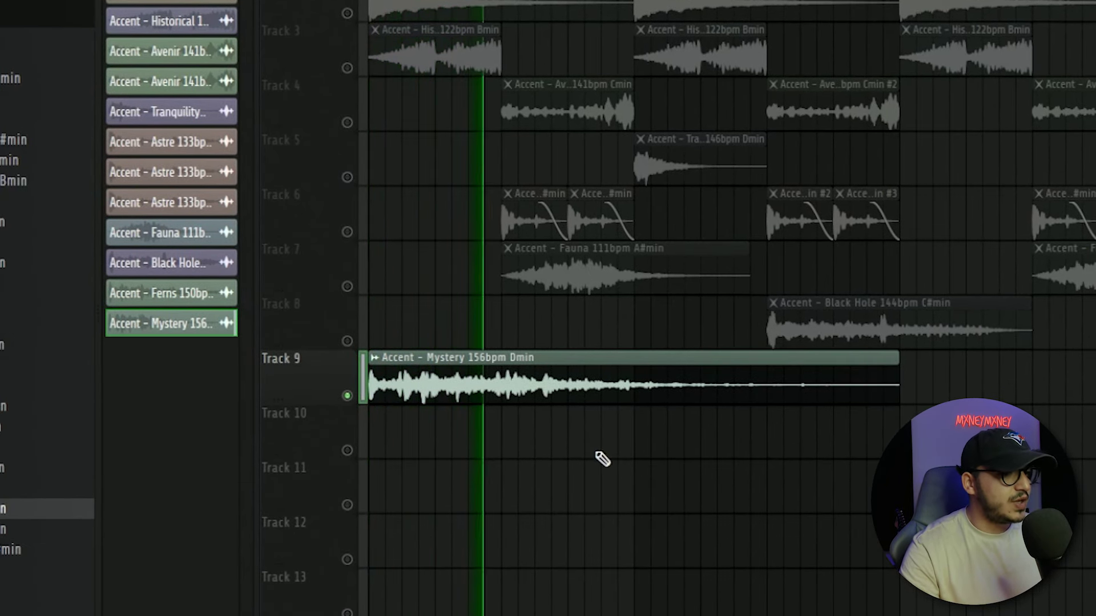
key("space")
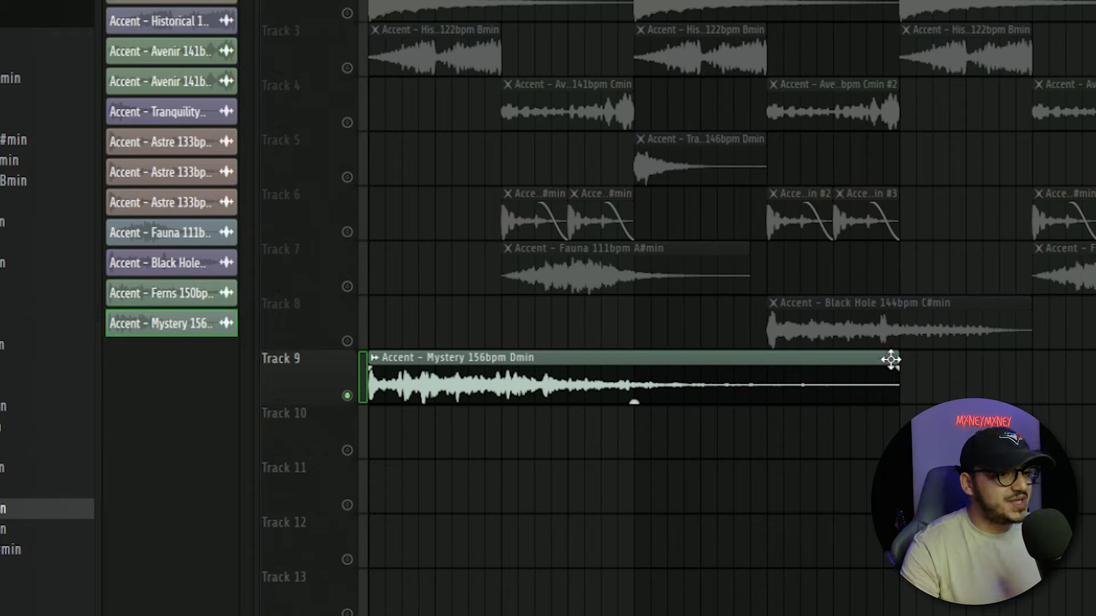
- Compress the Mystery clip on track 9 to end at bar 3 and play it back
left_click_drag(891, 360, 504, 360)
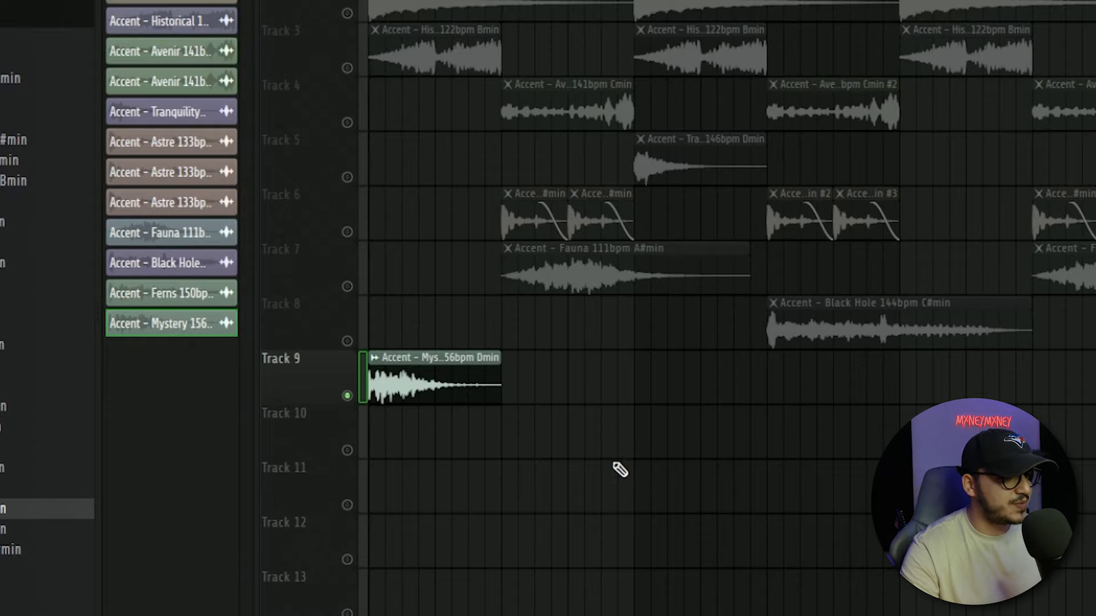
key("space")
mouse_move(458, 475)
left_mouse_down()
mouse_move(441, 380)
mouse_move(468, 448)
mouse_move(433, 374)
left_mouse_up()
key("space")
- Duplicate the Mystery clip to bar 3 on track 9 and bars 2 and 4 on track 10, unmute track 10, and listen
left_click_drag(412, 375, 540, 383)
left_click(505, 516, "ctrl")
left_click(347, 451)
key("space")
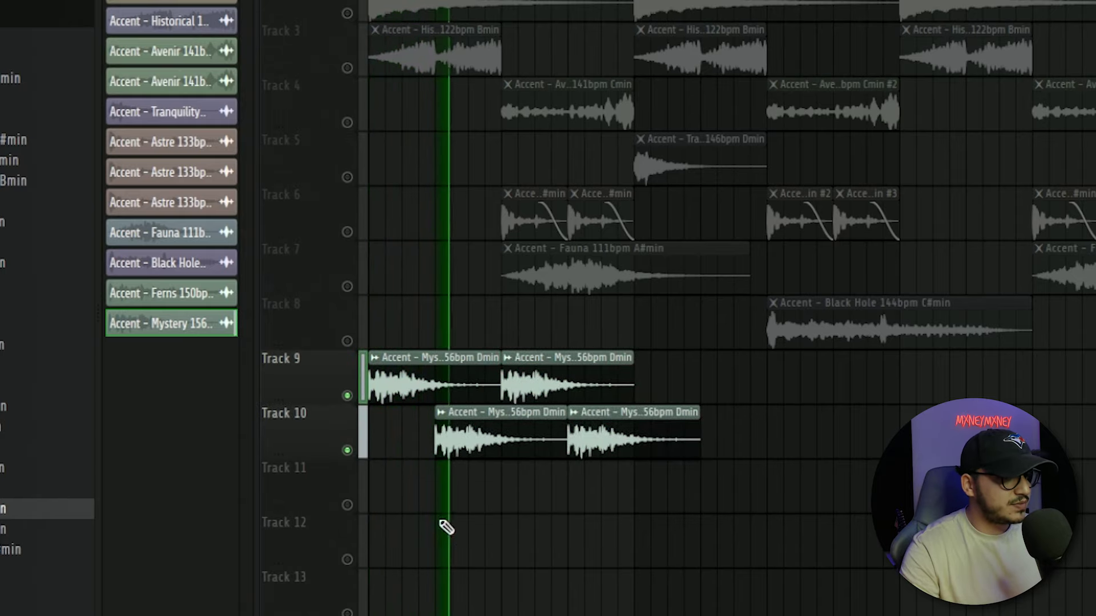
key("space")
- Make the first Mystery clip on track 10 unique and replace the second clip on that track with a copy of it
right_click(441, 425)
left_click(477, 594)
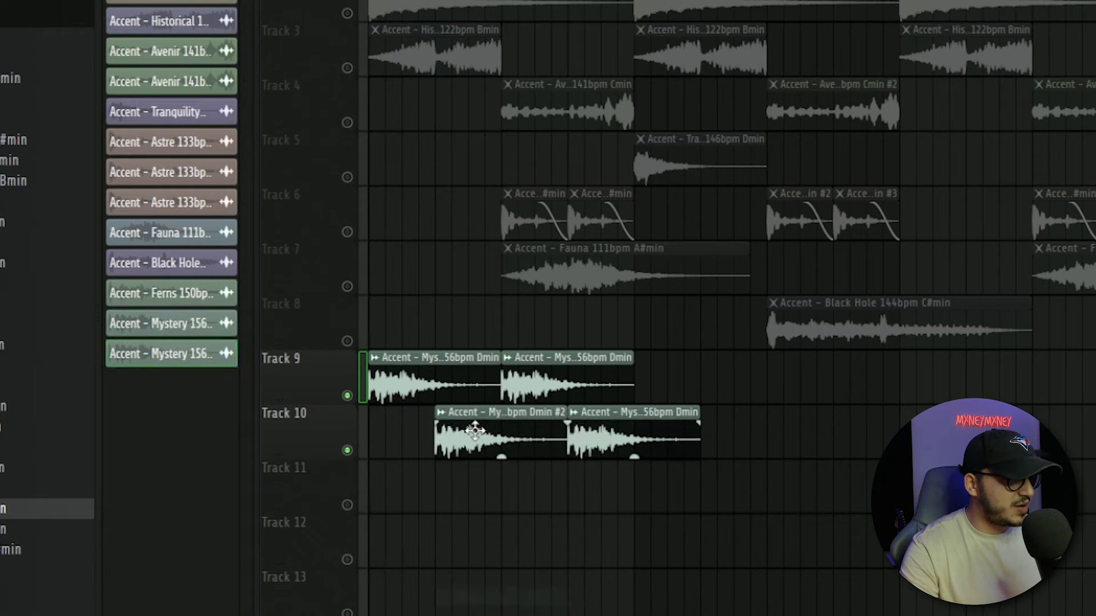
double_click(475, 430)
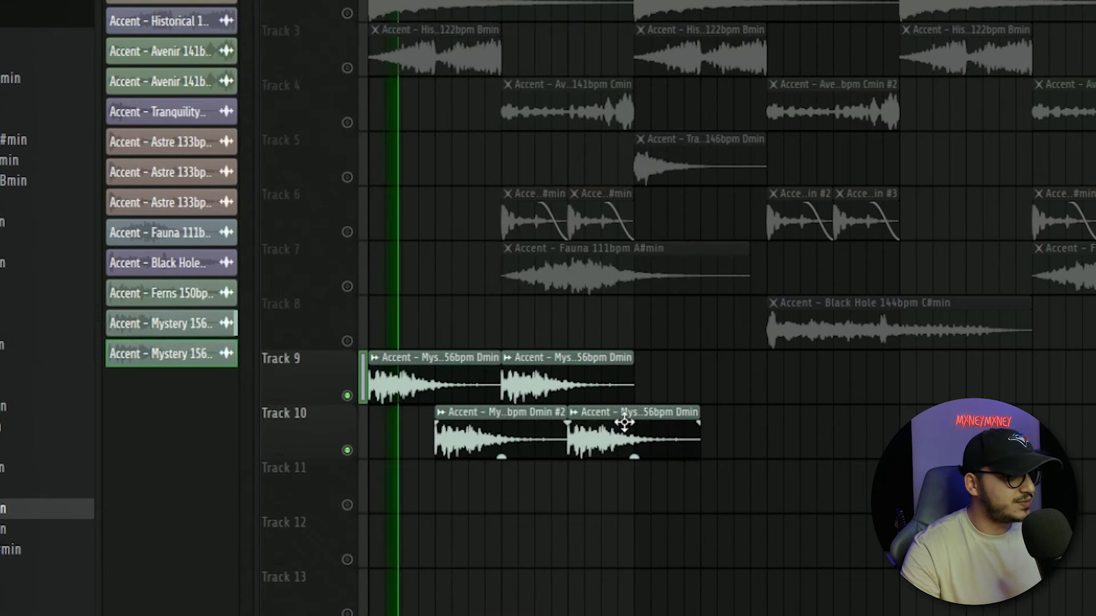
right_click(624, 422)
left_click_drag(472, 443, 605, 443, "shift")
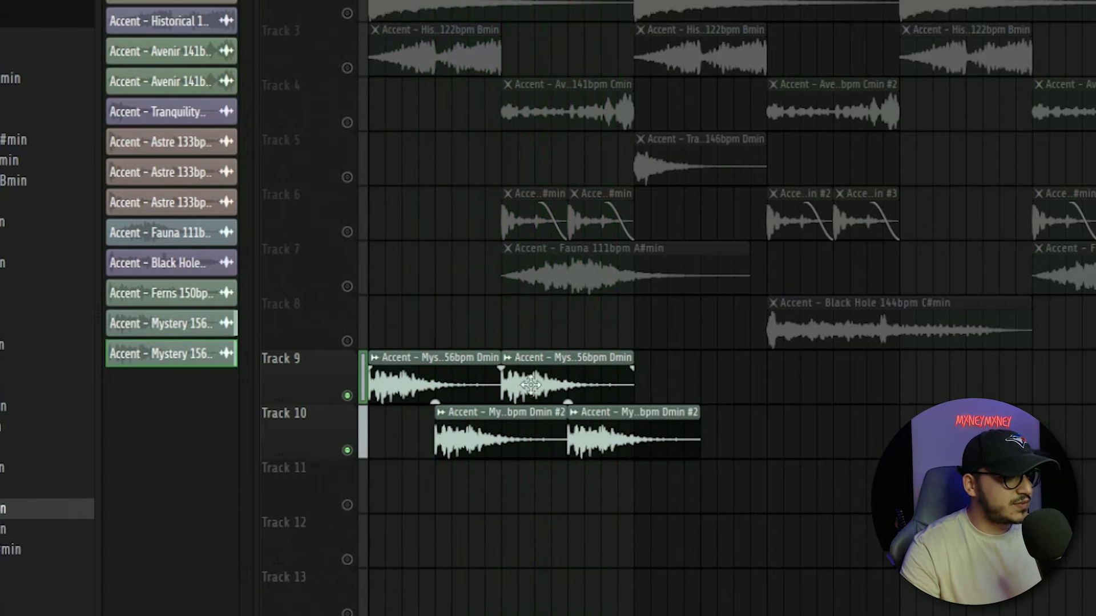
- Make the second Mystery clip on track 9 unique and reverse its sample
right_click(506, 359)
left_click(561, 540)
double_click(544, 370)
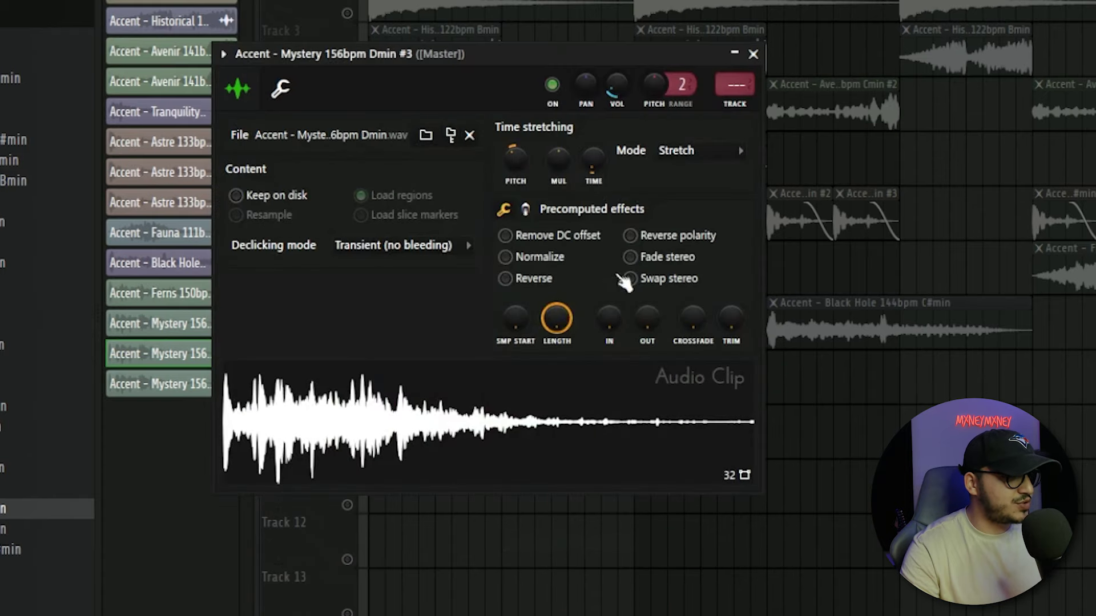
left_click(548, 277)
left_click(753, 54)
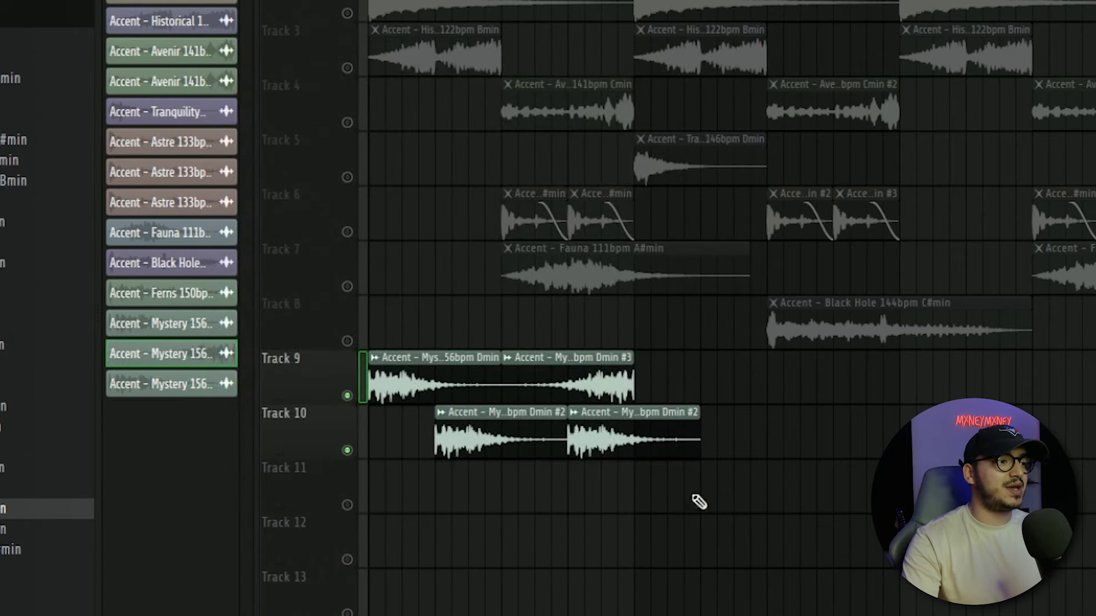
- Select all Mystery clips on tracks 9 and 10 and delete the Mystery samples from the clip list
left_click_drag(716, 506, 274, 370)
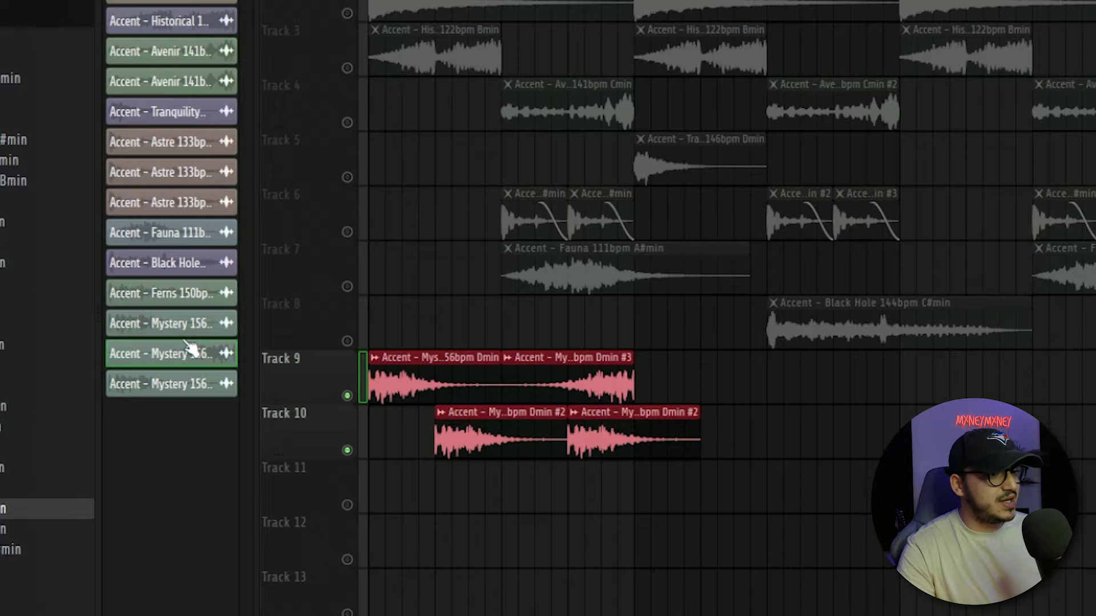
right_click(174, 394)
left_click(237, 599)
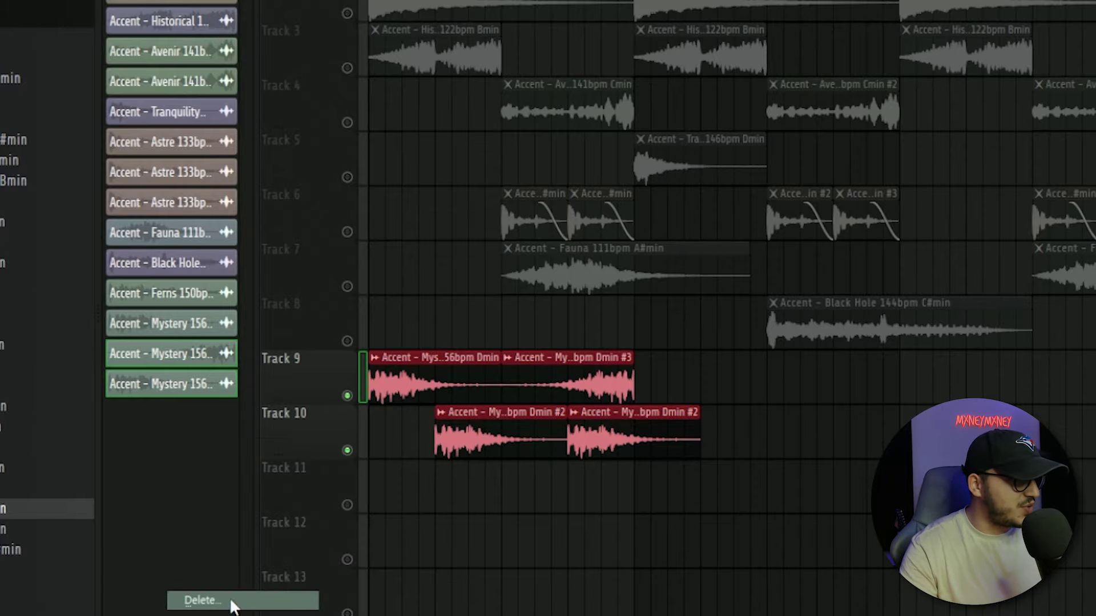
left_click(1081, 345)
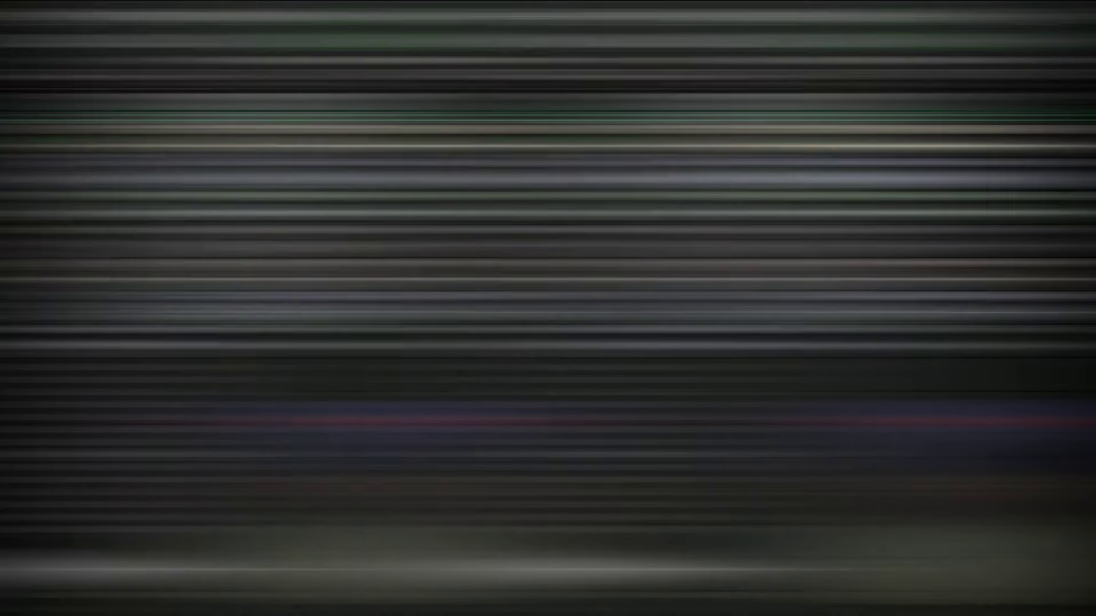